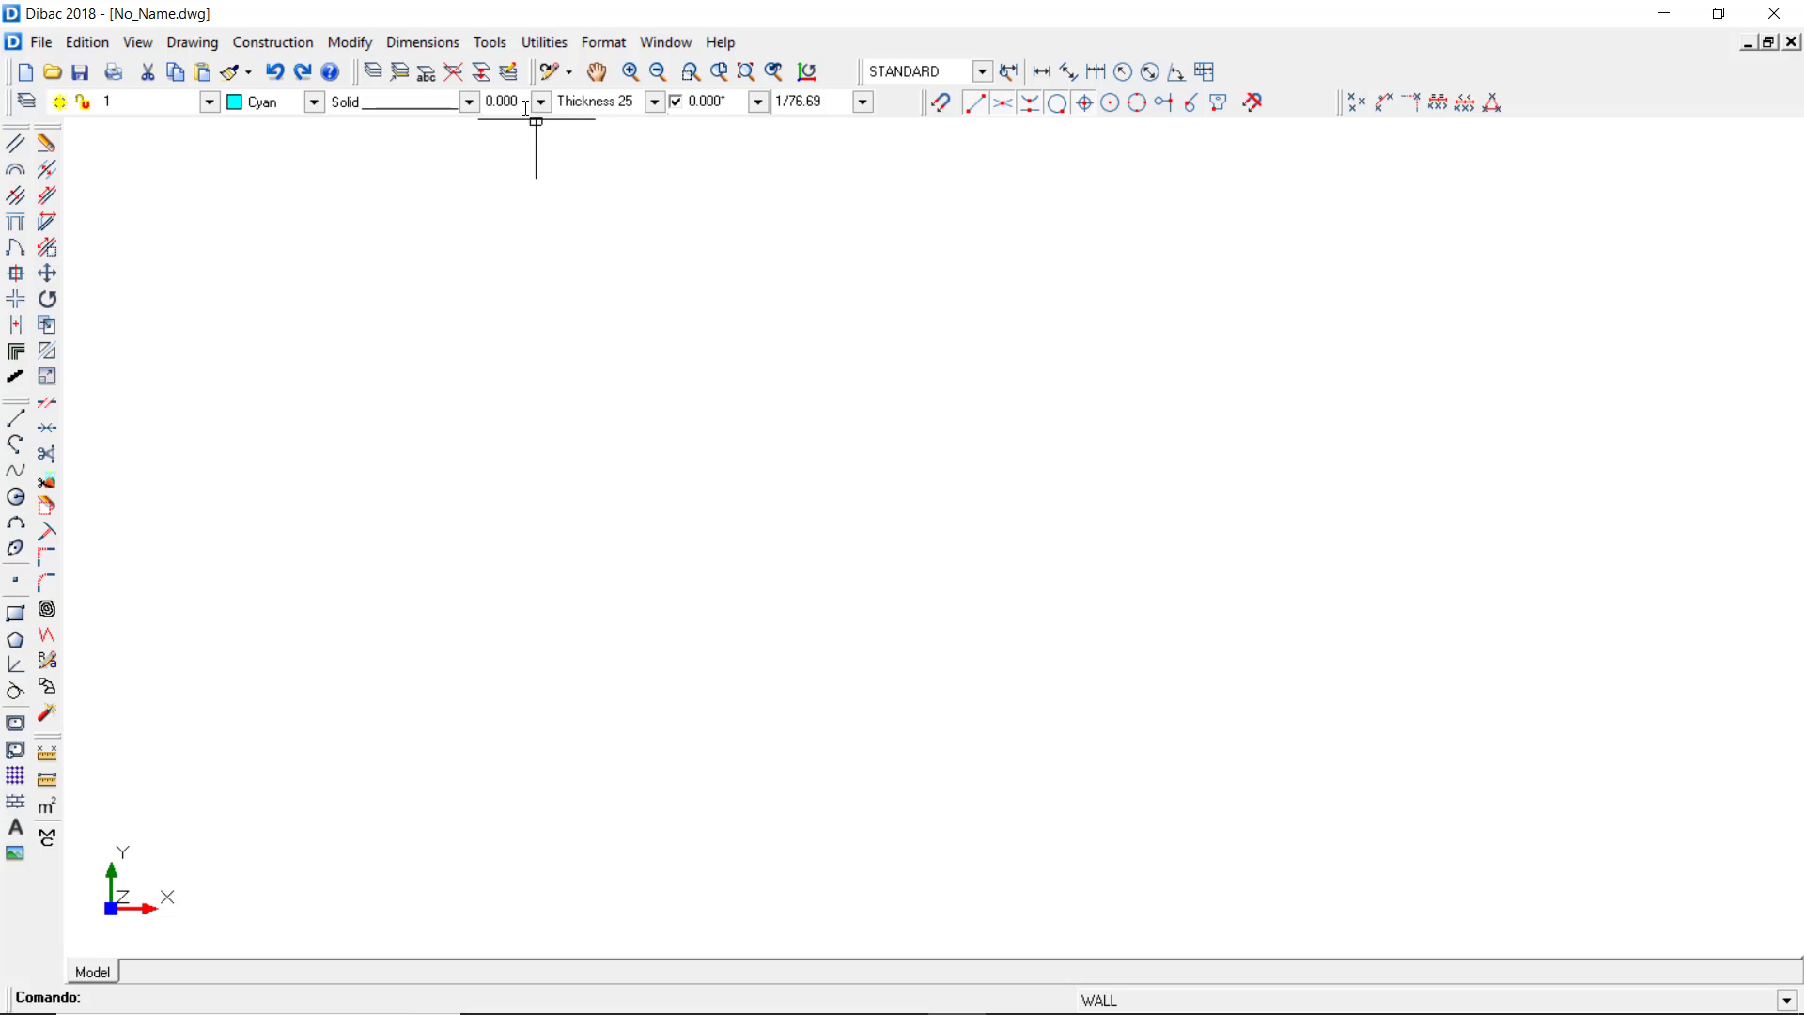
# Open Preferences and review the General grip and marker sizes, Colours and Partition thickness presets.
pyautogui.click(495, 44)
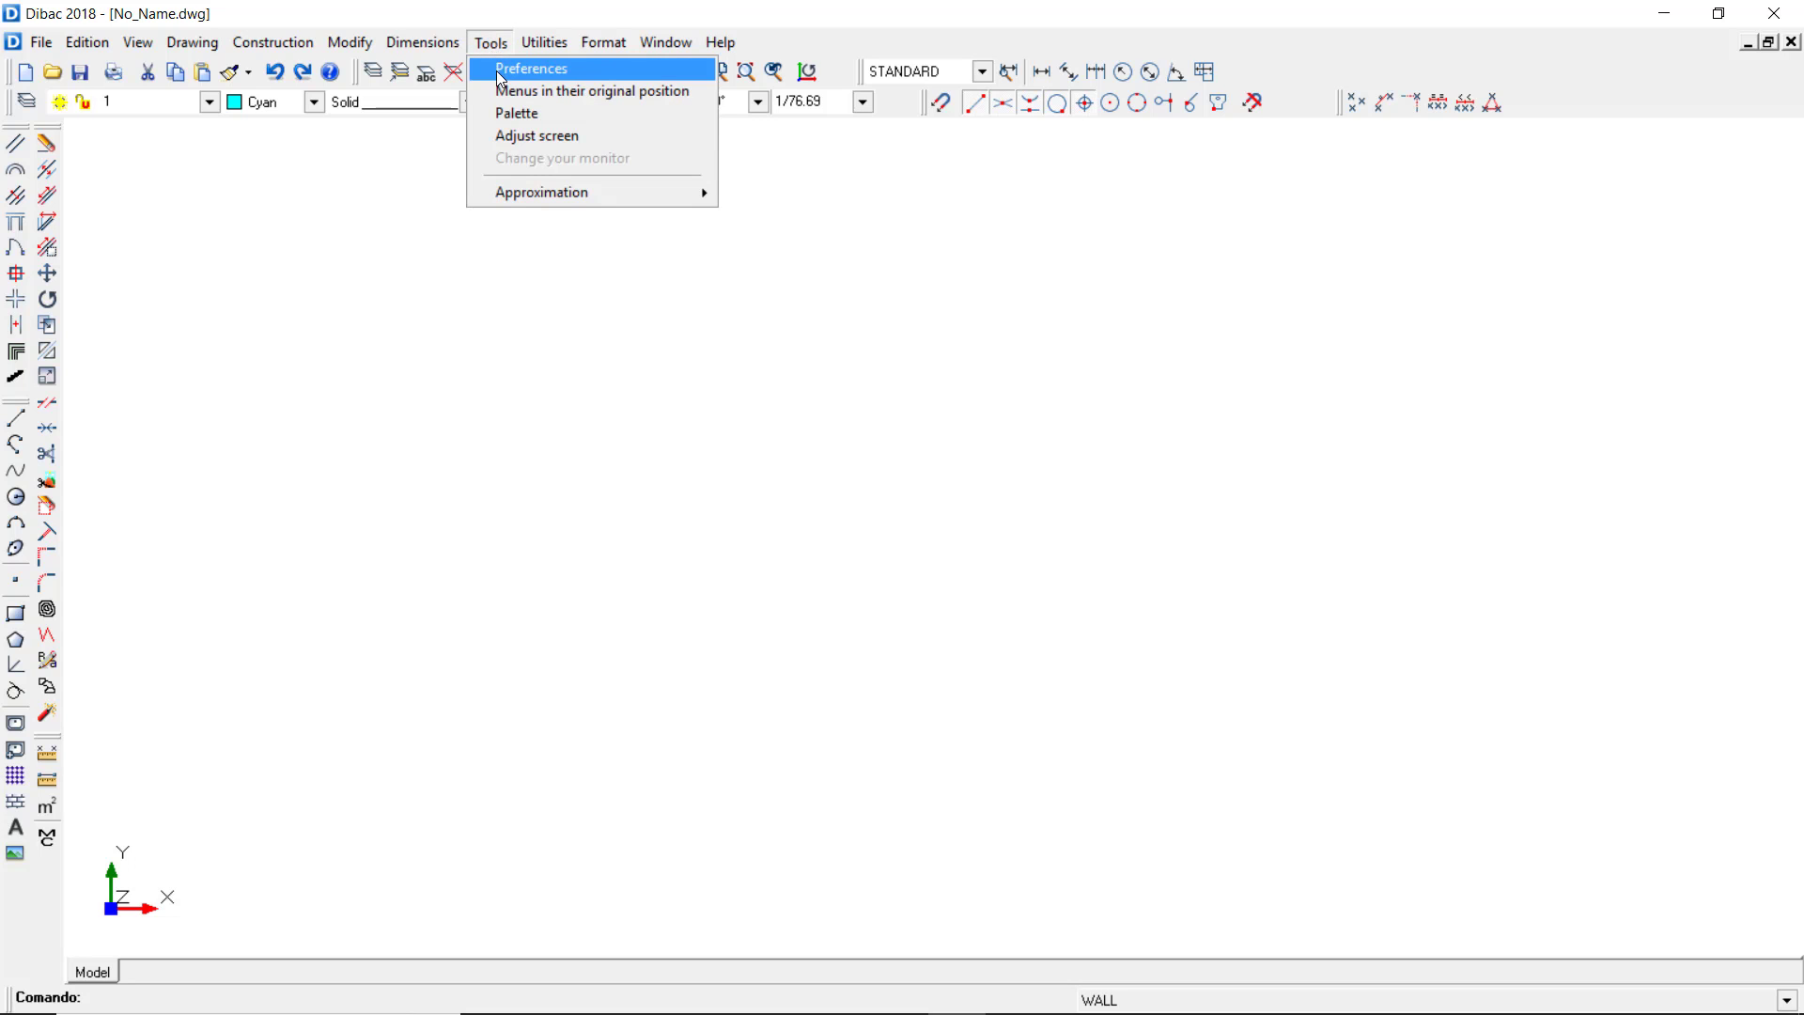
pyautogui.press('Return')
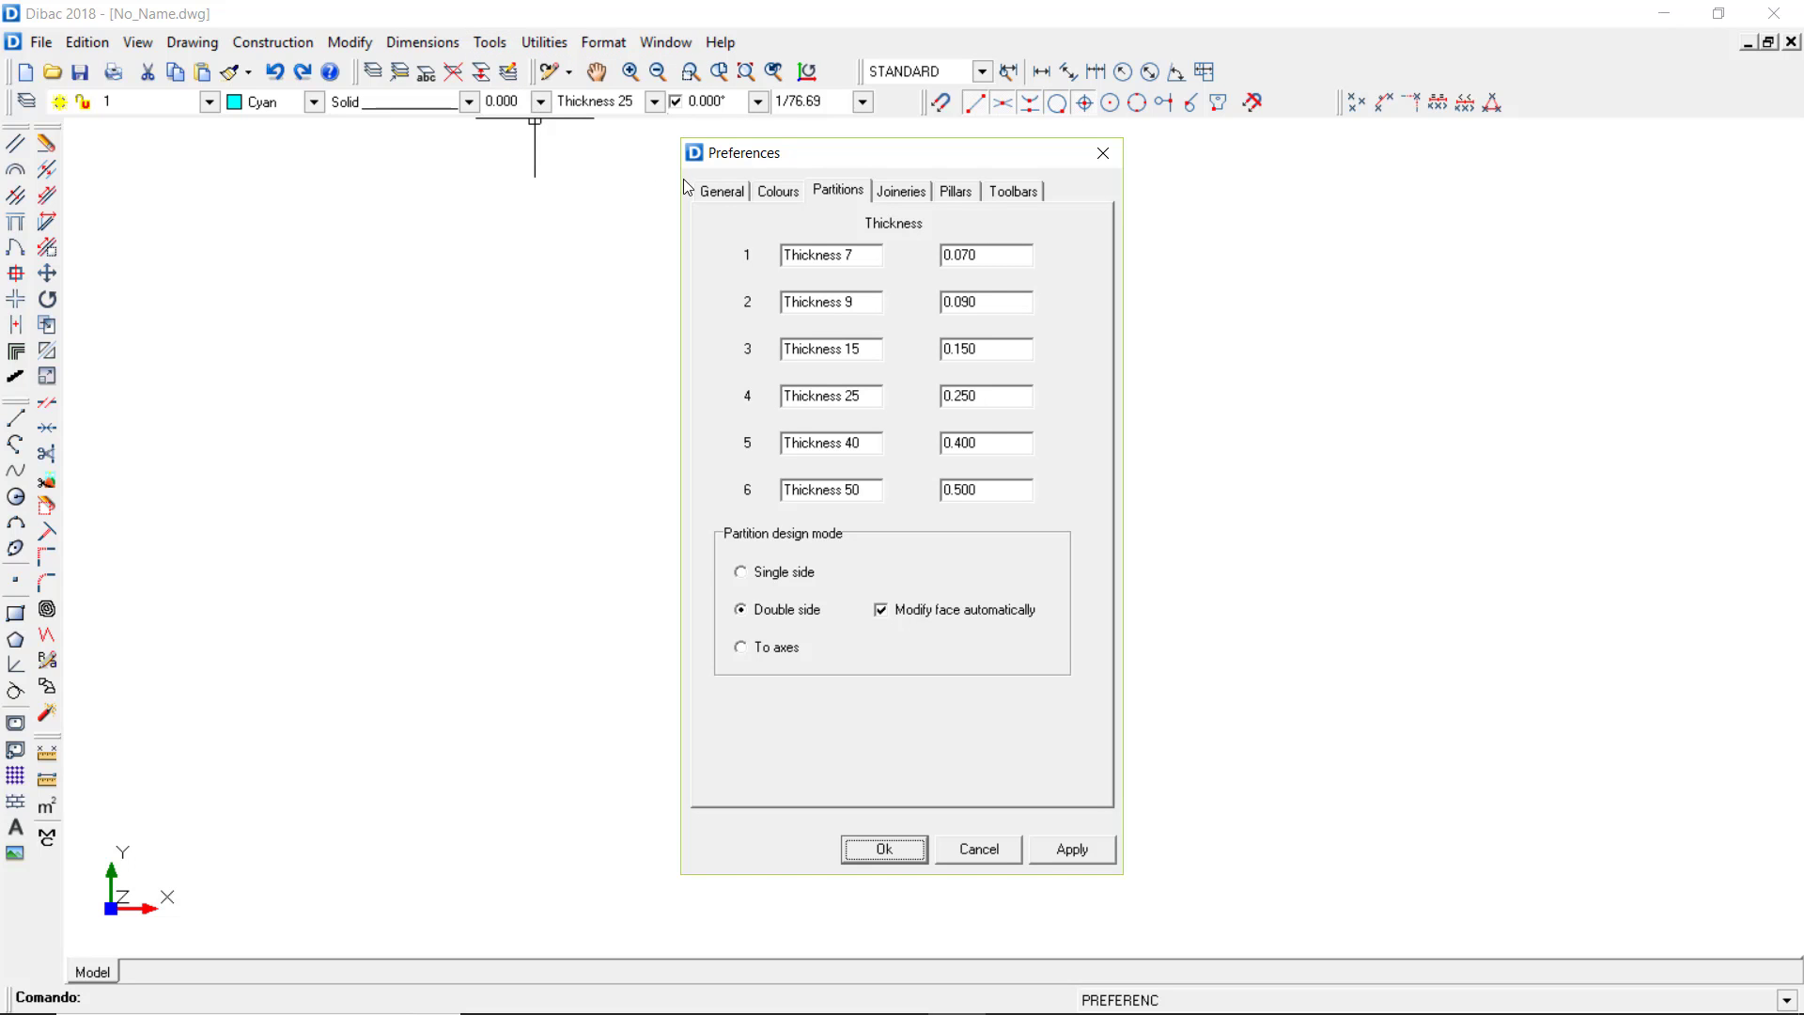
pyautogui.click(728, 193)
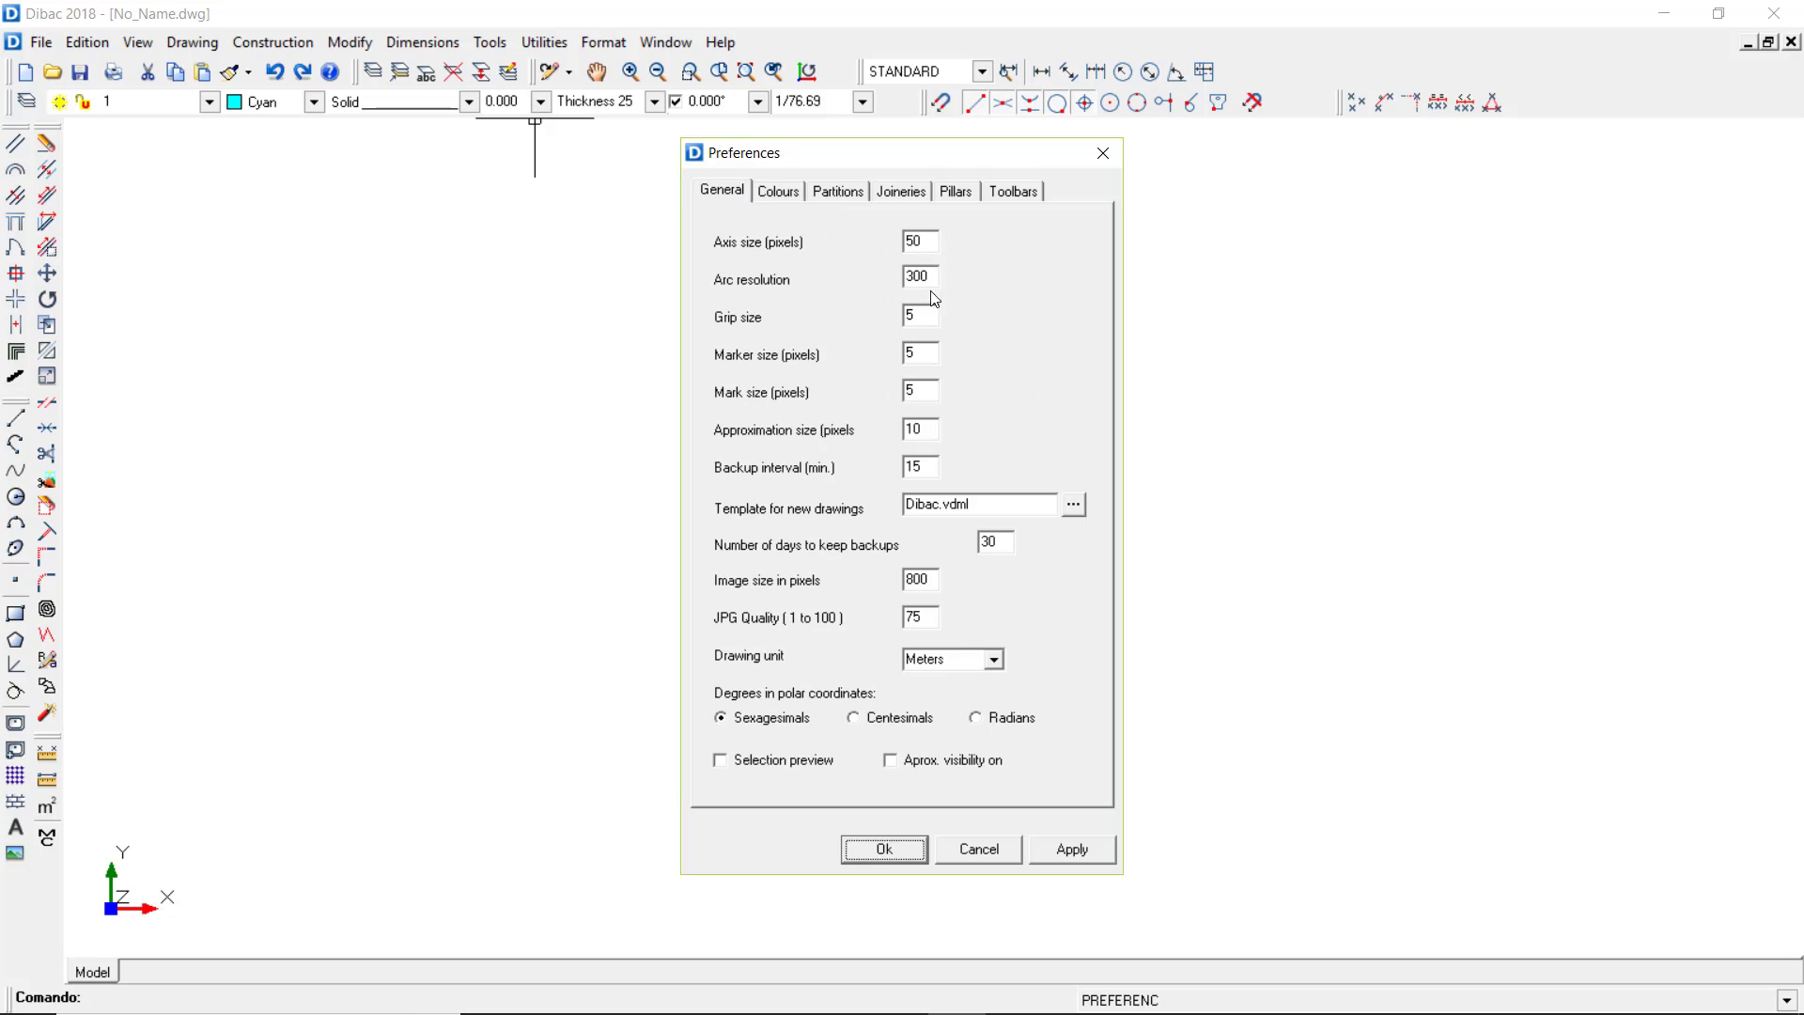
pyautogui.click(925, 316)
pyautogui.click(926, 361)
pyautogui.click(787, 194)
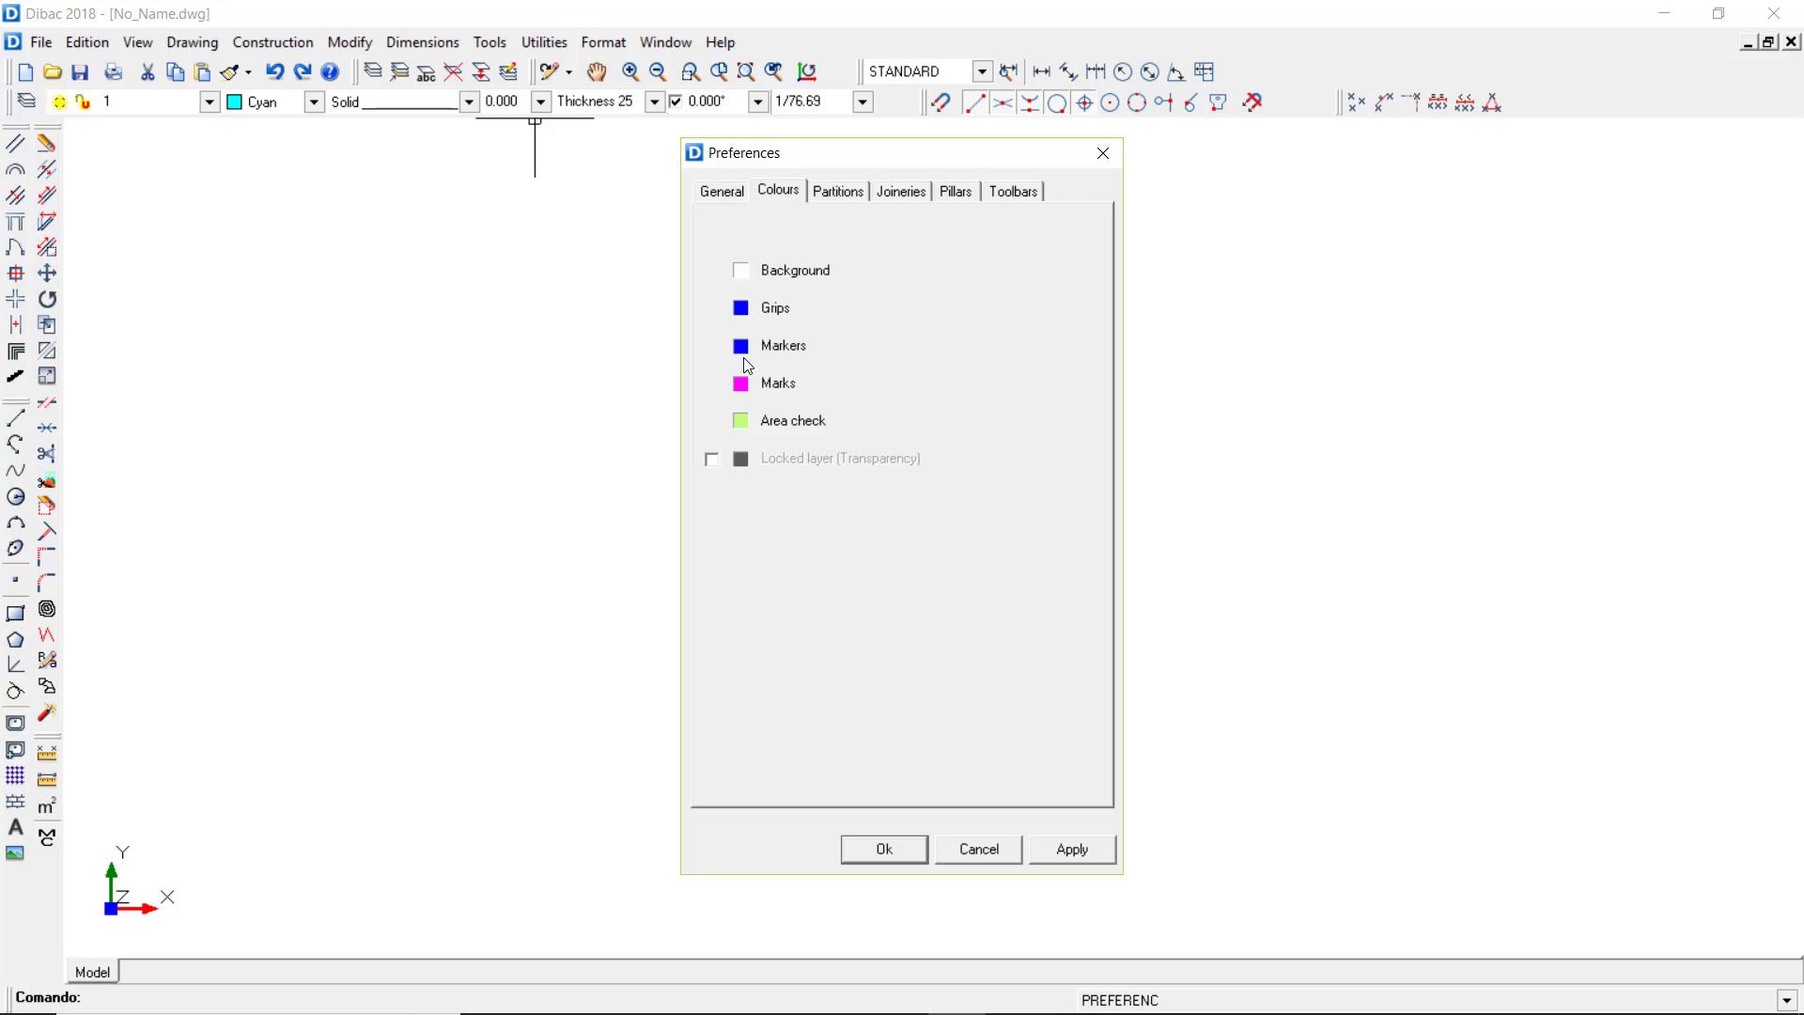
pyautogui.click(839, 193)
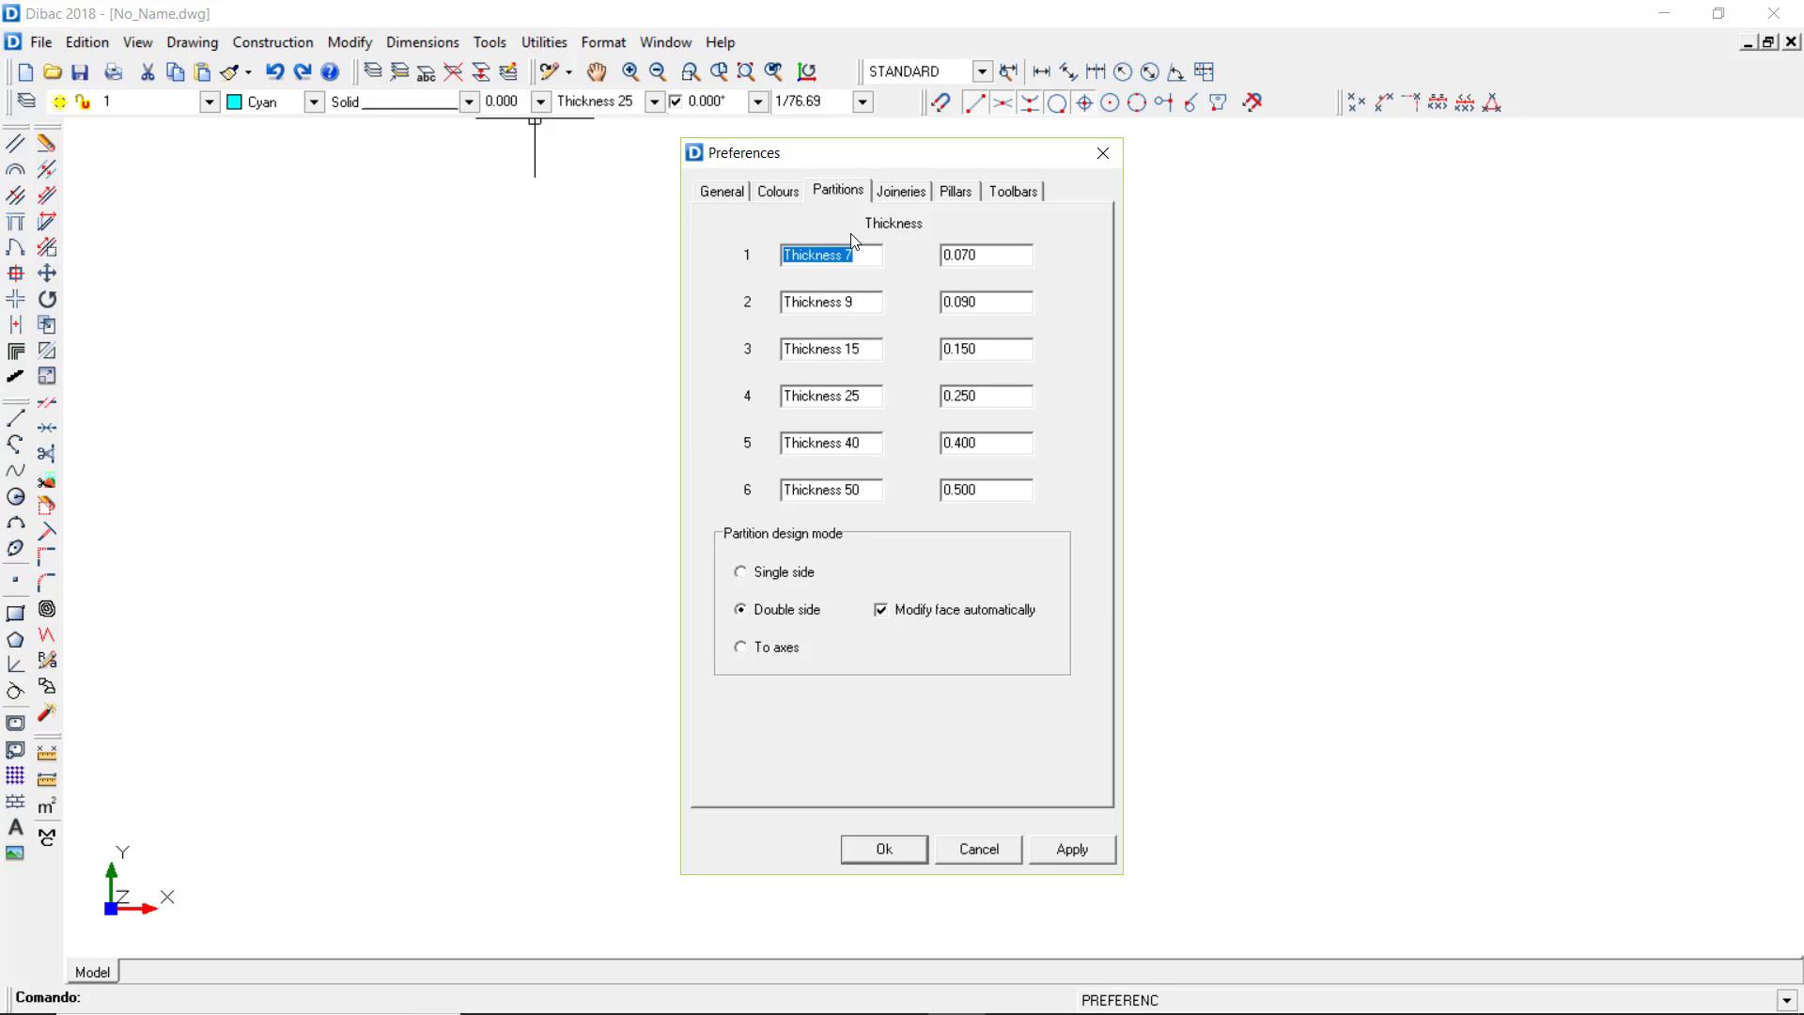
pyautogui.click(865, 266)
# Review the Joineries door and wardrobe sash sizes, Pillars and Toolbars settings, then apply them.
pyautogui.click(901, 190)
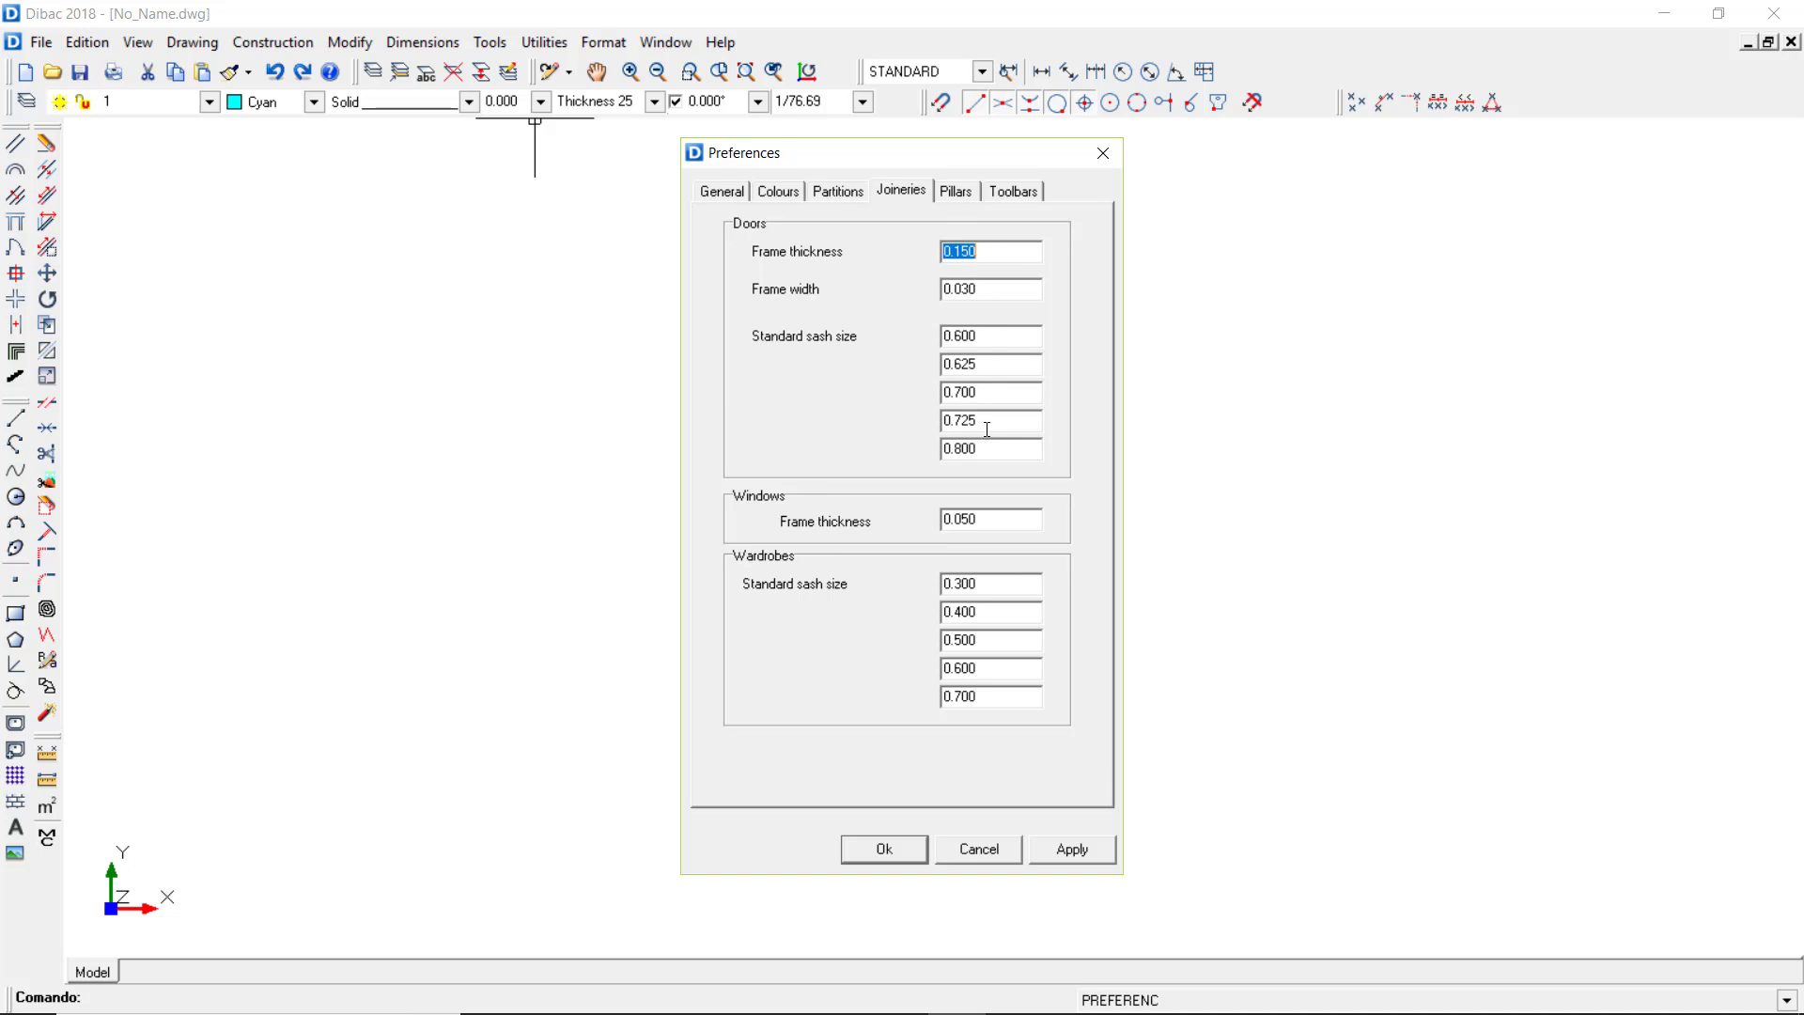
pyautogui.click(983, 336)
pyautogui.click(984, 364)
pyautogui.click(988, 389)
pyautogui.click(1001, 611)
pyautogui.click(1000, 640)
pyautogui.click(964, 199)
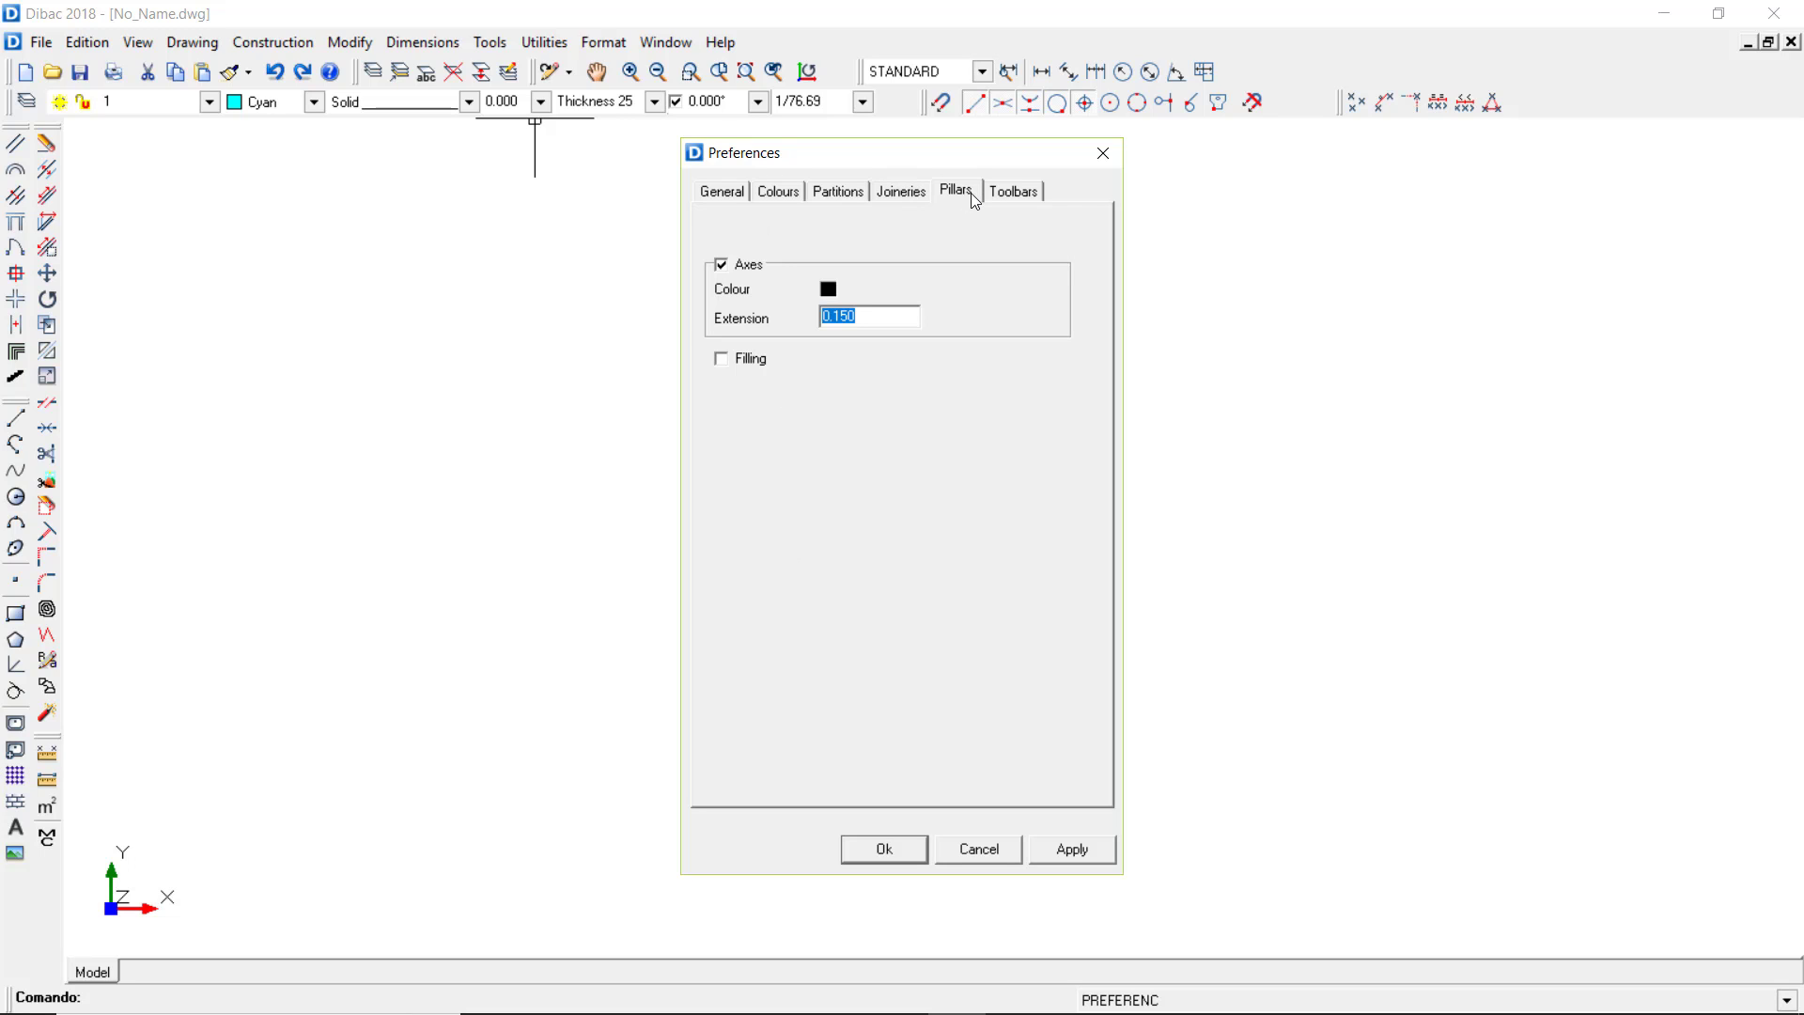
pyautogui.click(1013, 190)
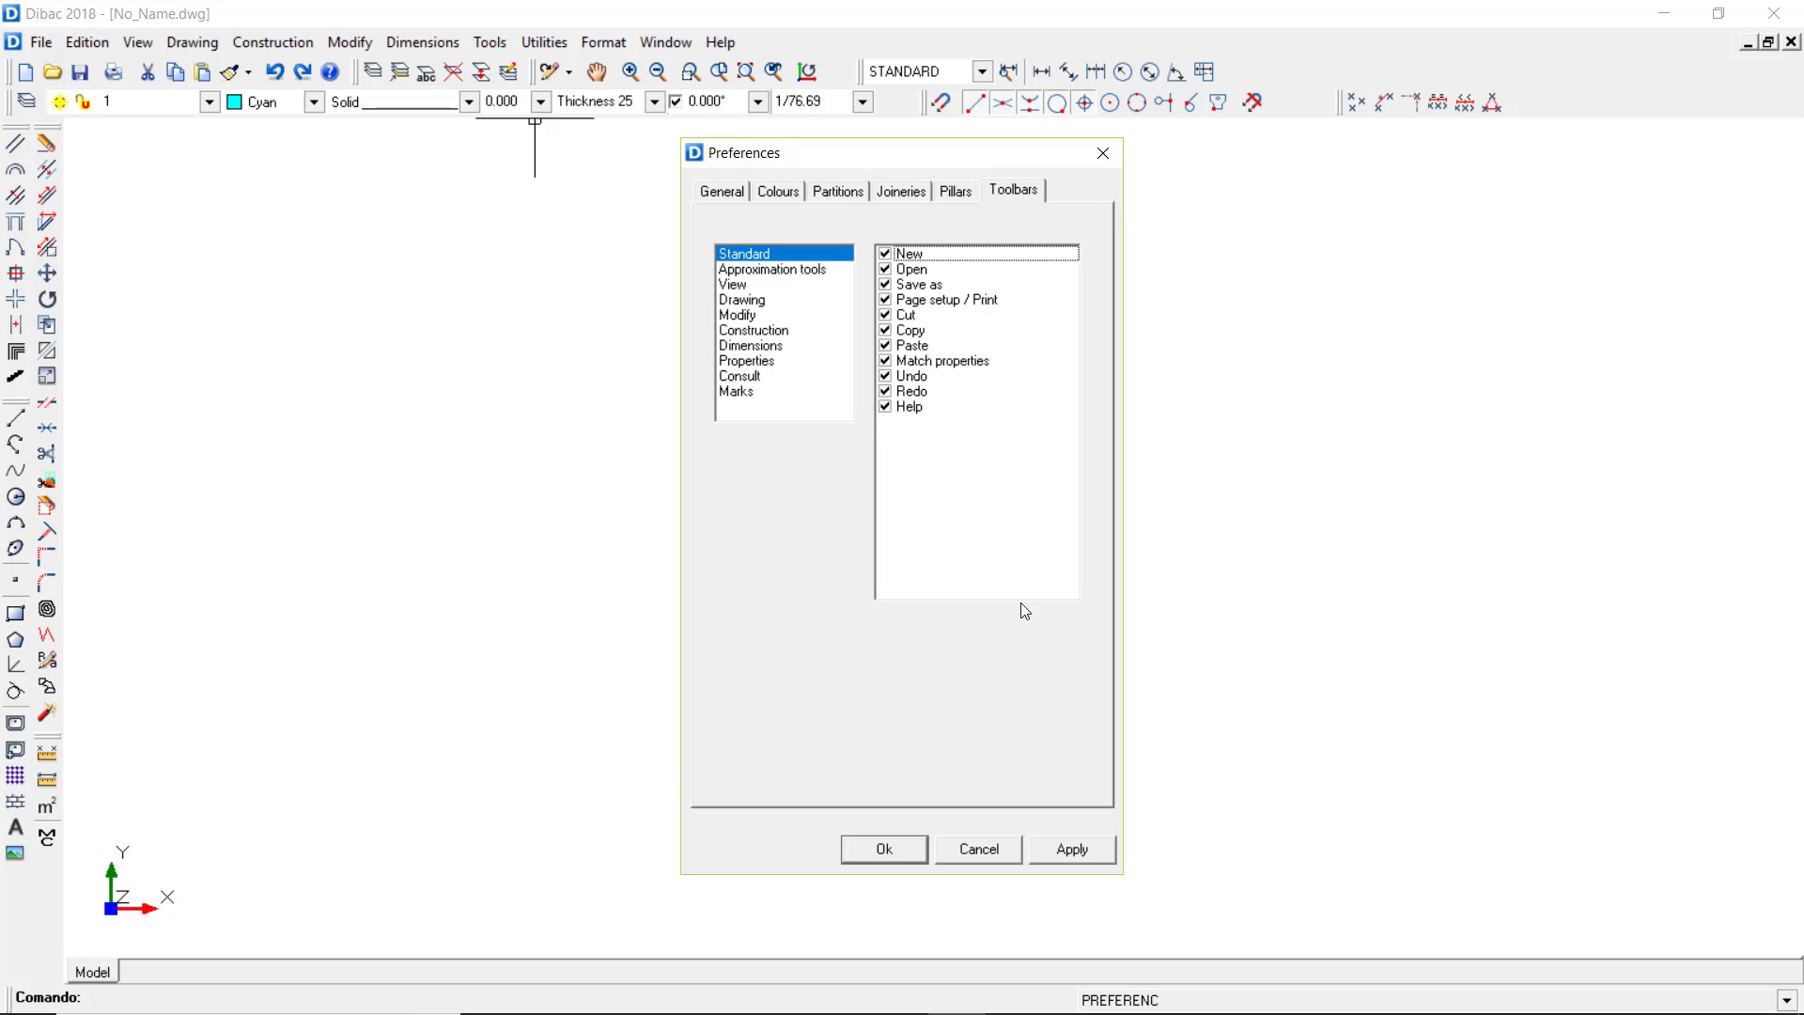
pyautogui.click(1068, 850)
# Close Preferences with Ok, keep wall thickness at Thickness 25, and switch the drawing colour from Cyan to White.
pyautogui.click(903, 851)
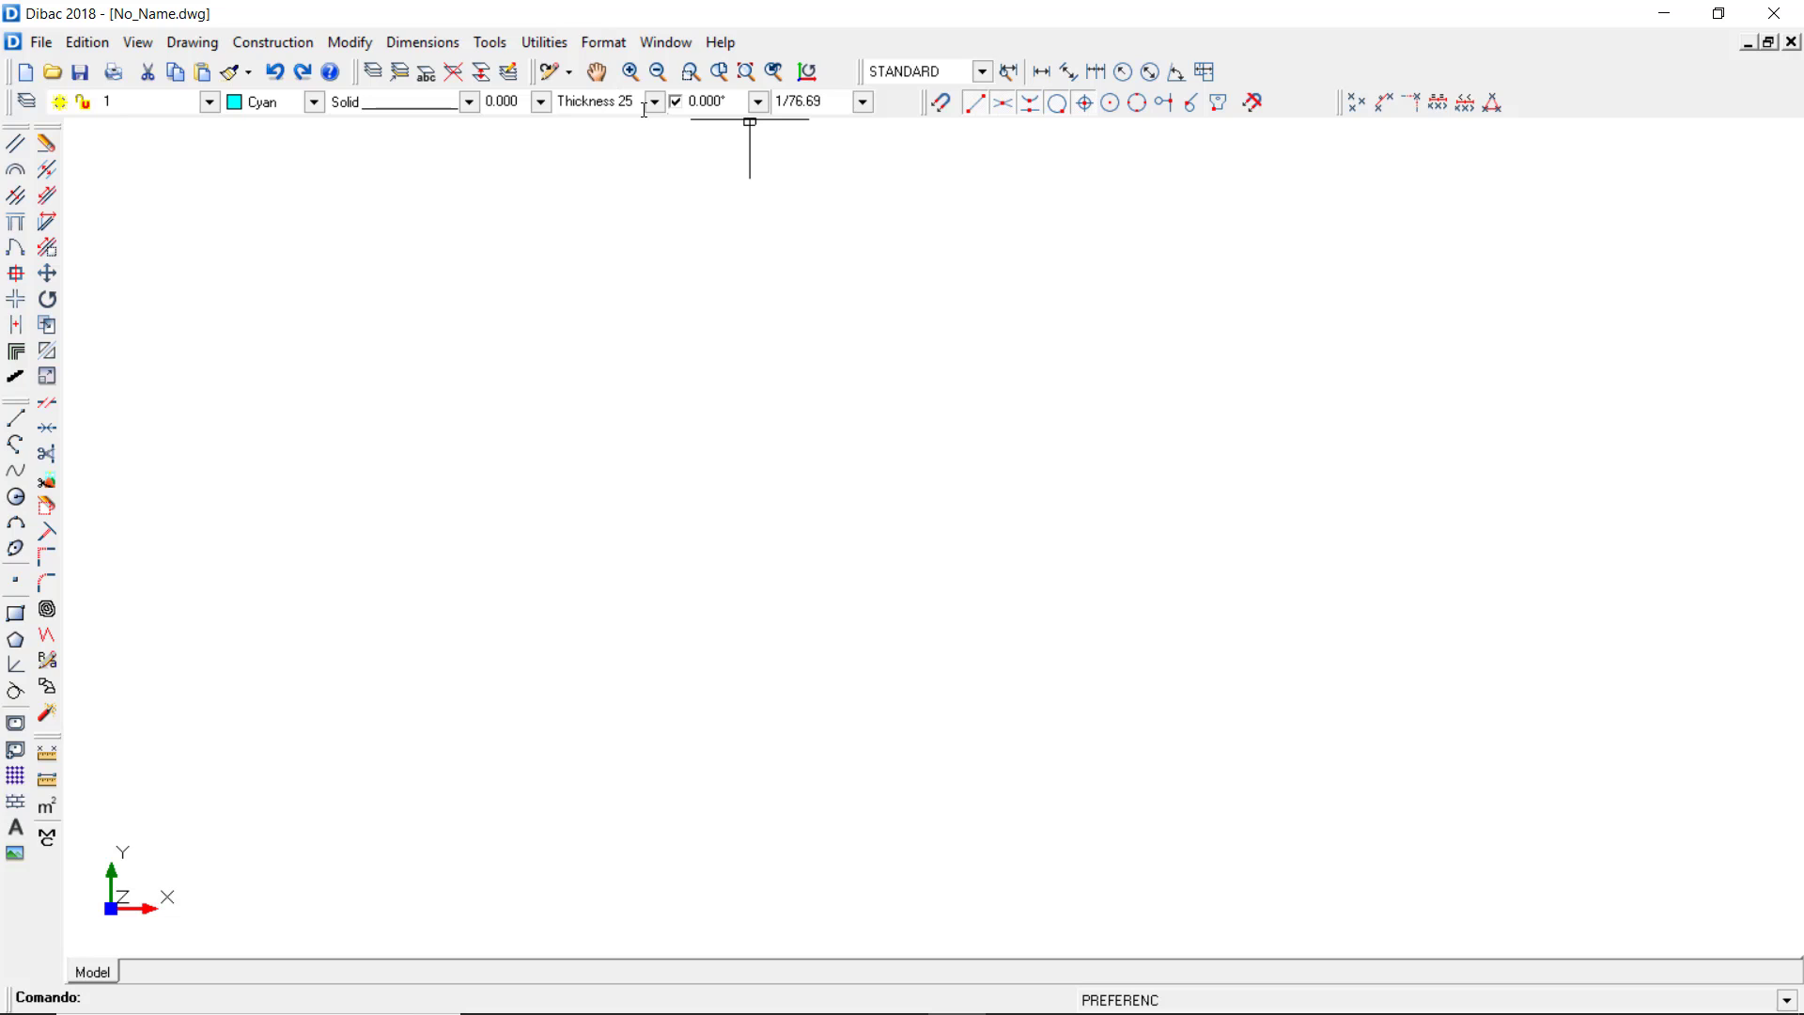
pyautogui.moveTo(645, 109); pyautogui.dragTo(525, 89)
pyautogui.click(654, 101)
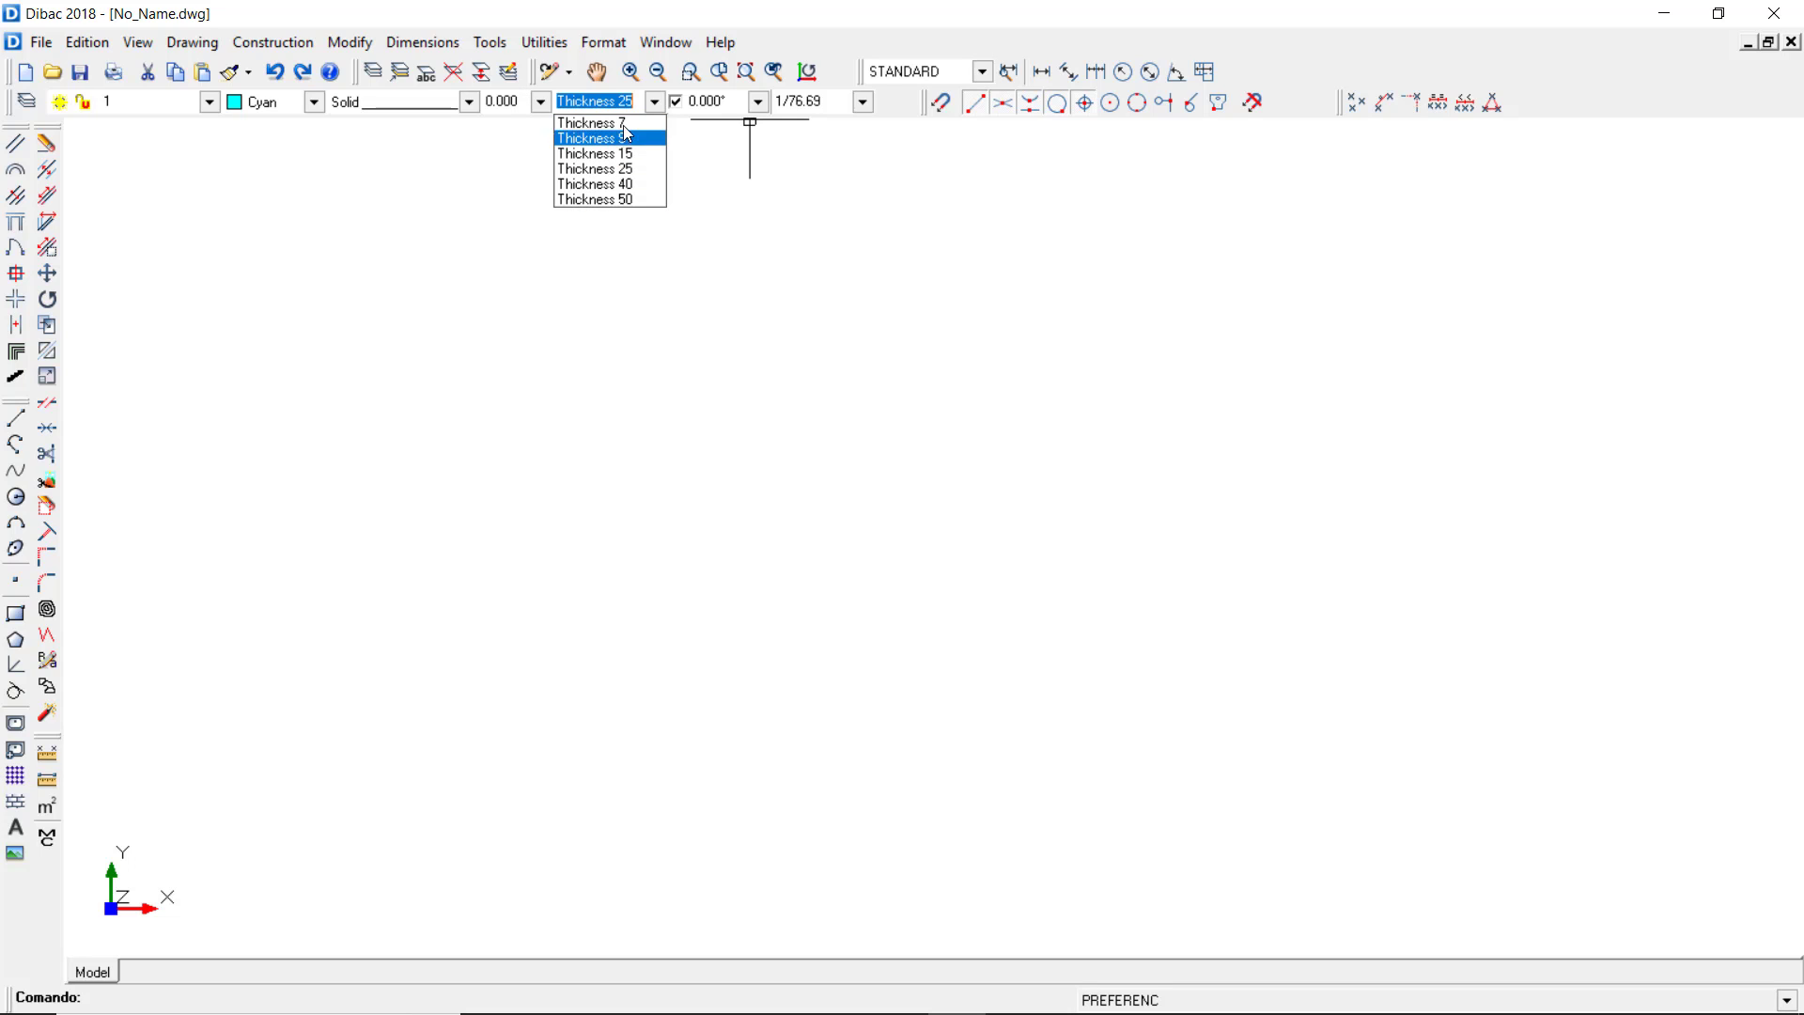
pyautogui.click(640, 103)
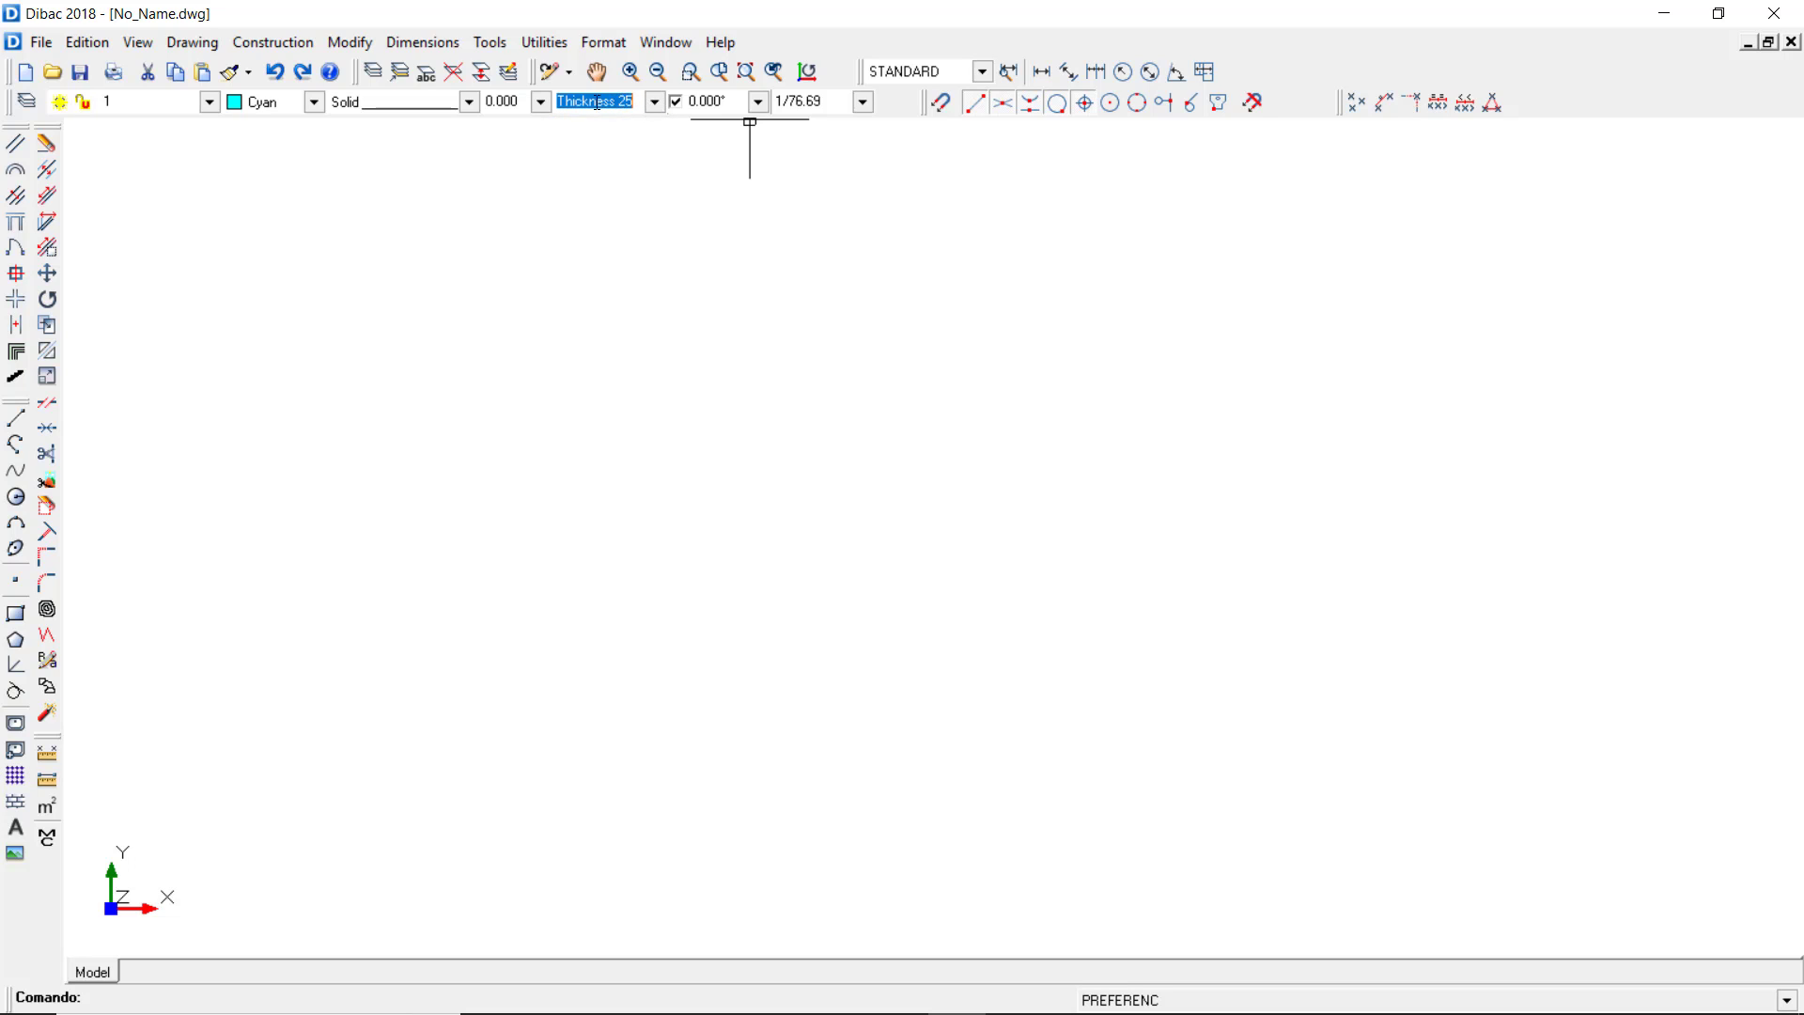
pyautogui.click(314, 101)
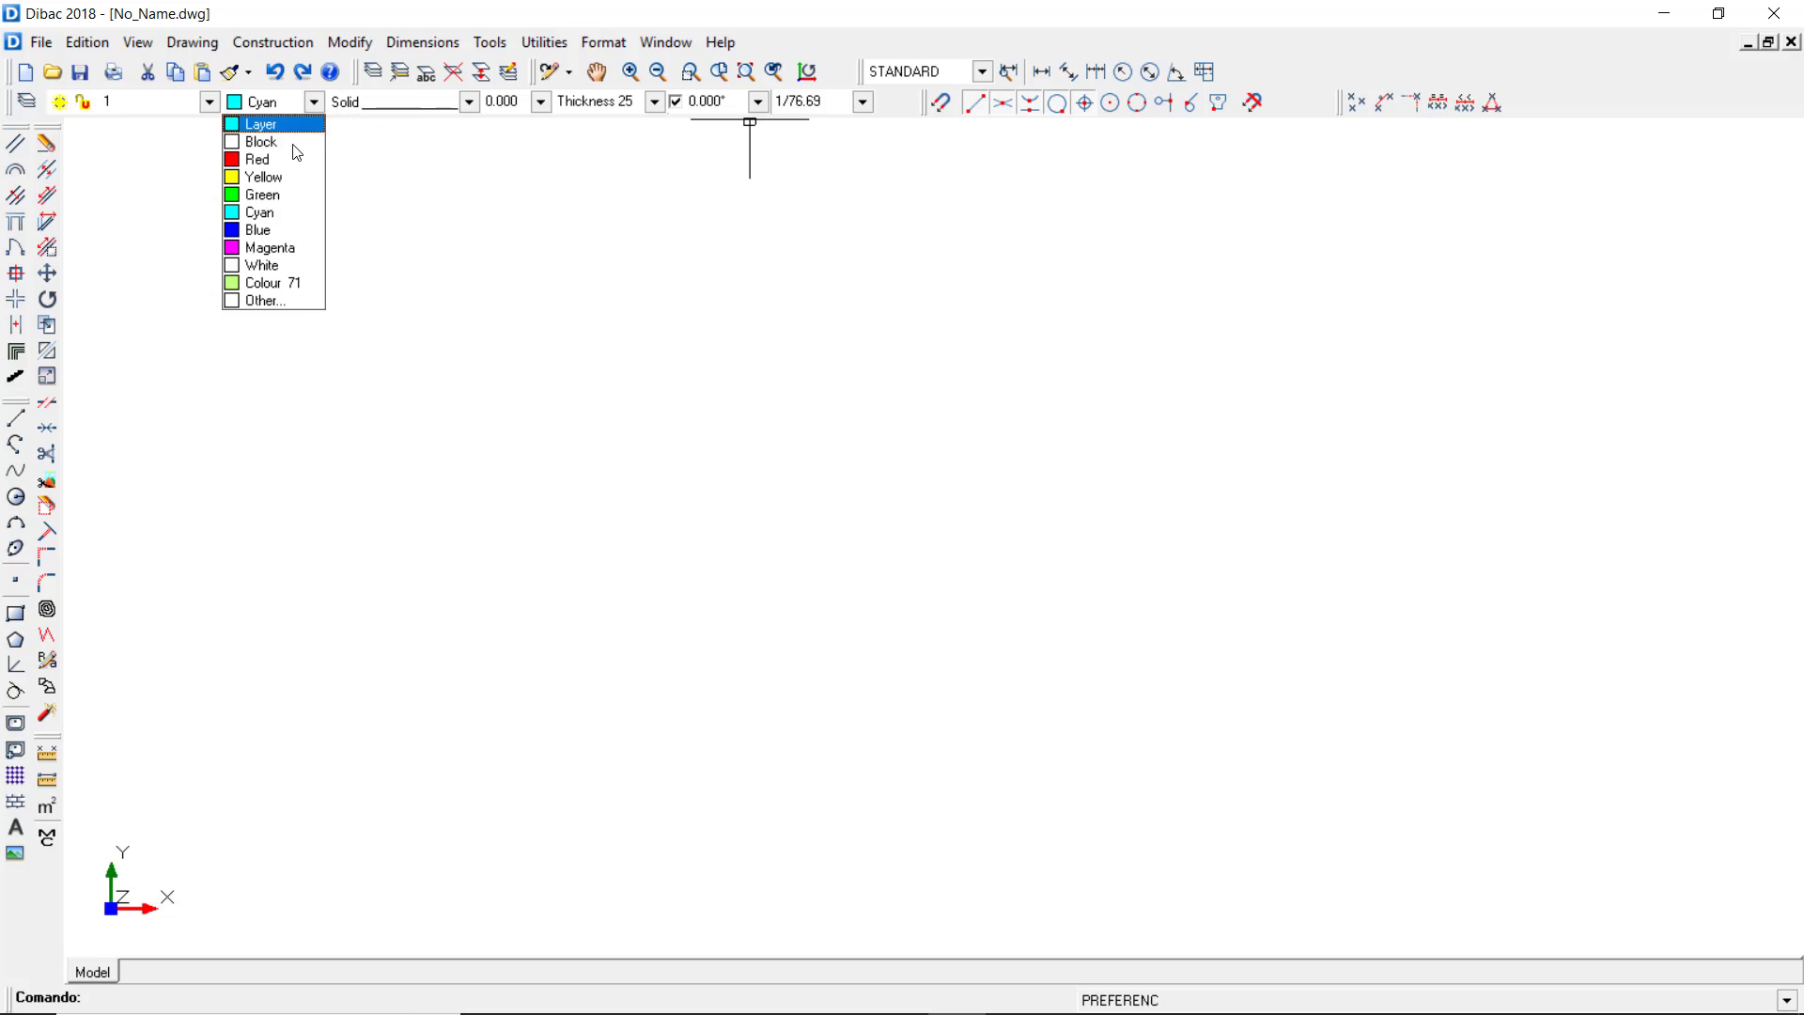
pyautogui.click(281, 266)
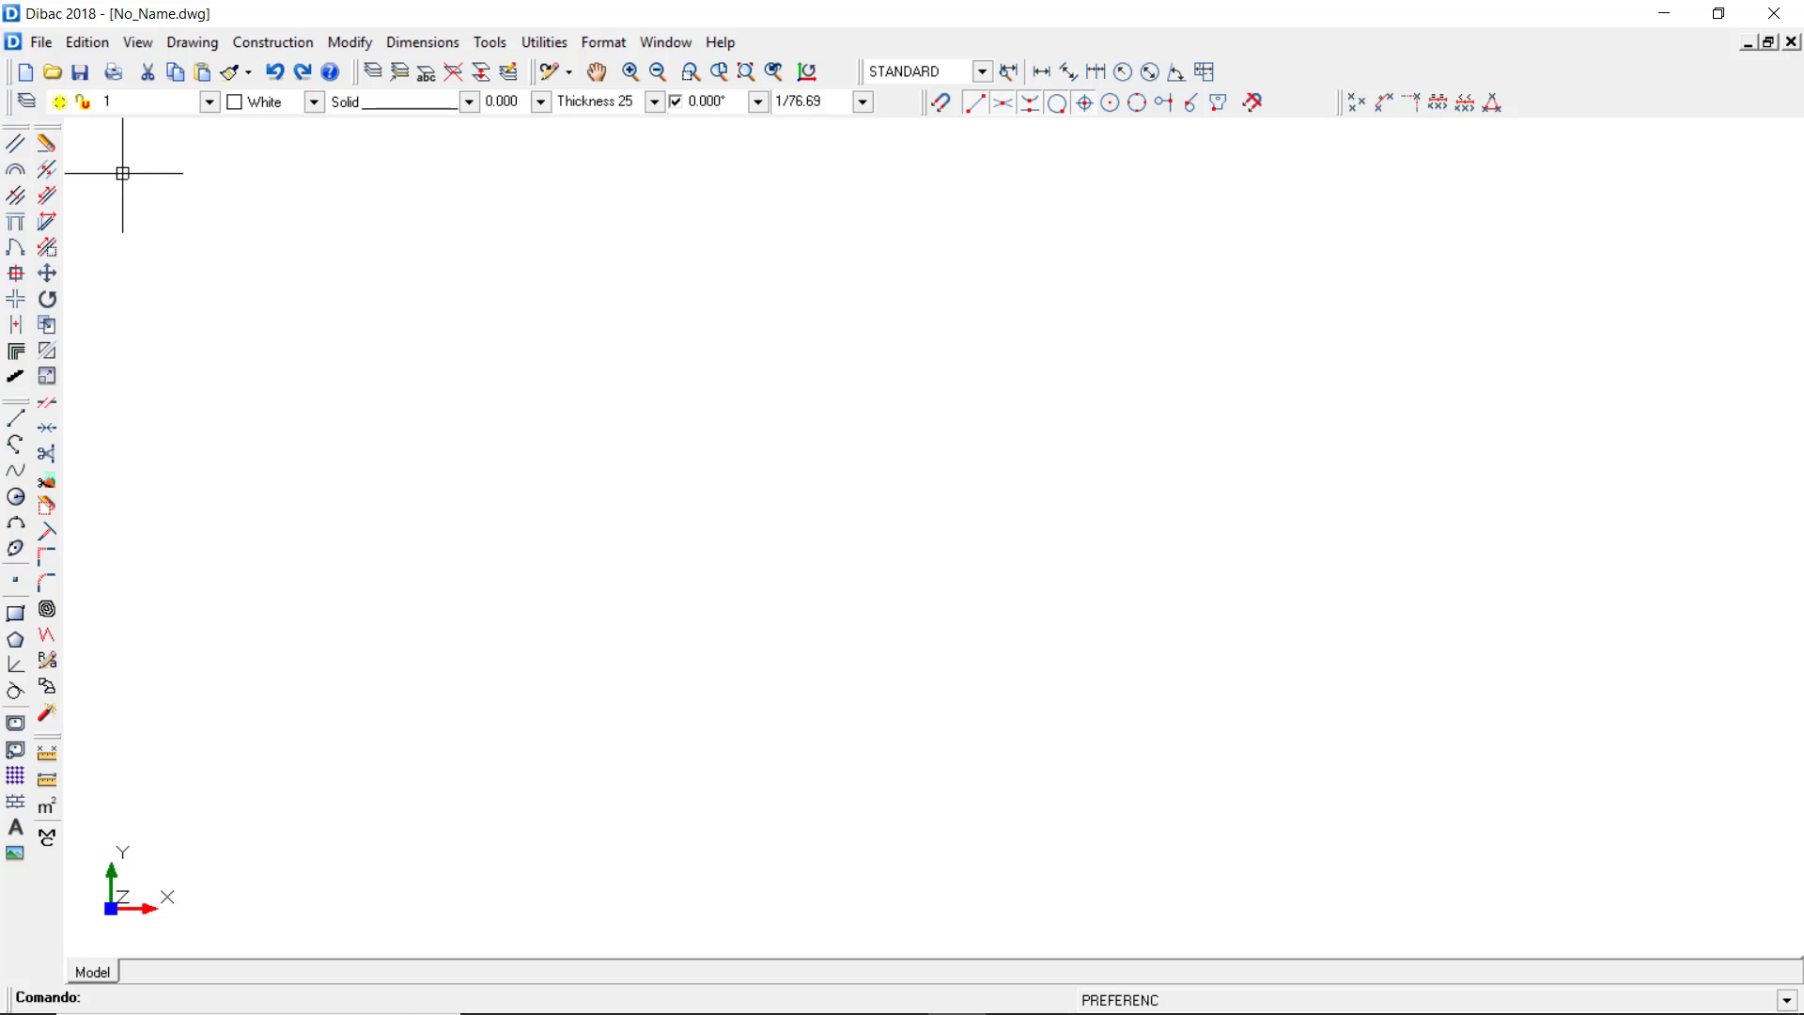
# Start the Thickness 25 walls with a 5-unit top wall, flipped across its axis, and a vertical wall.
pyautogui.click(14, 146)
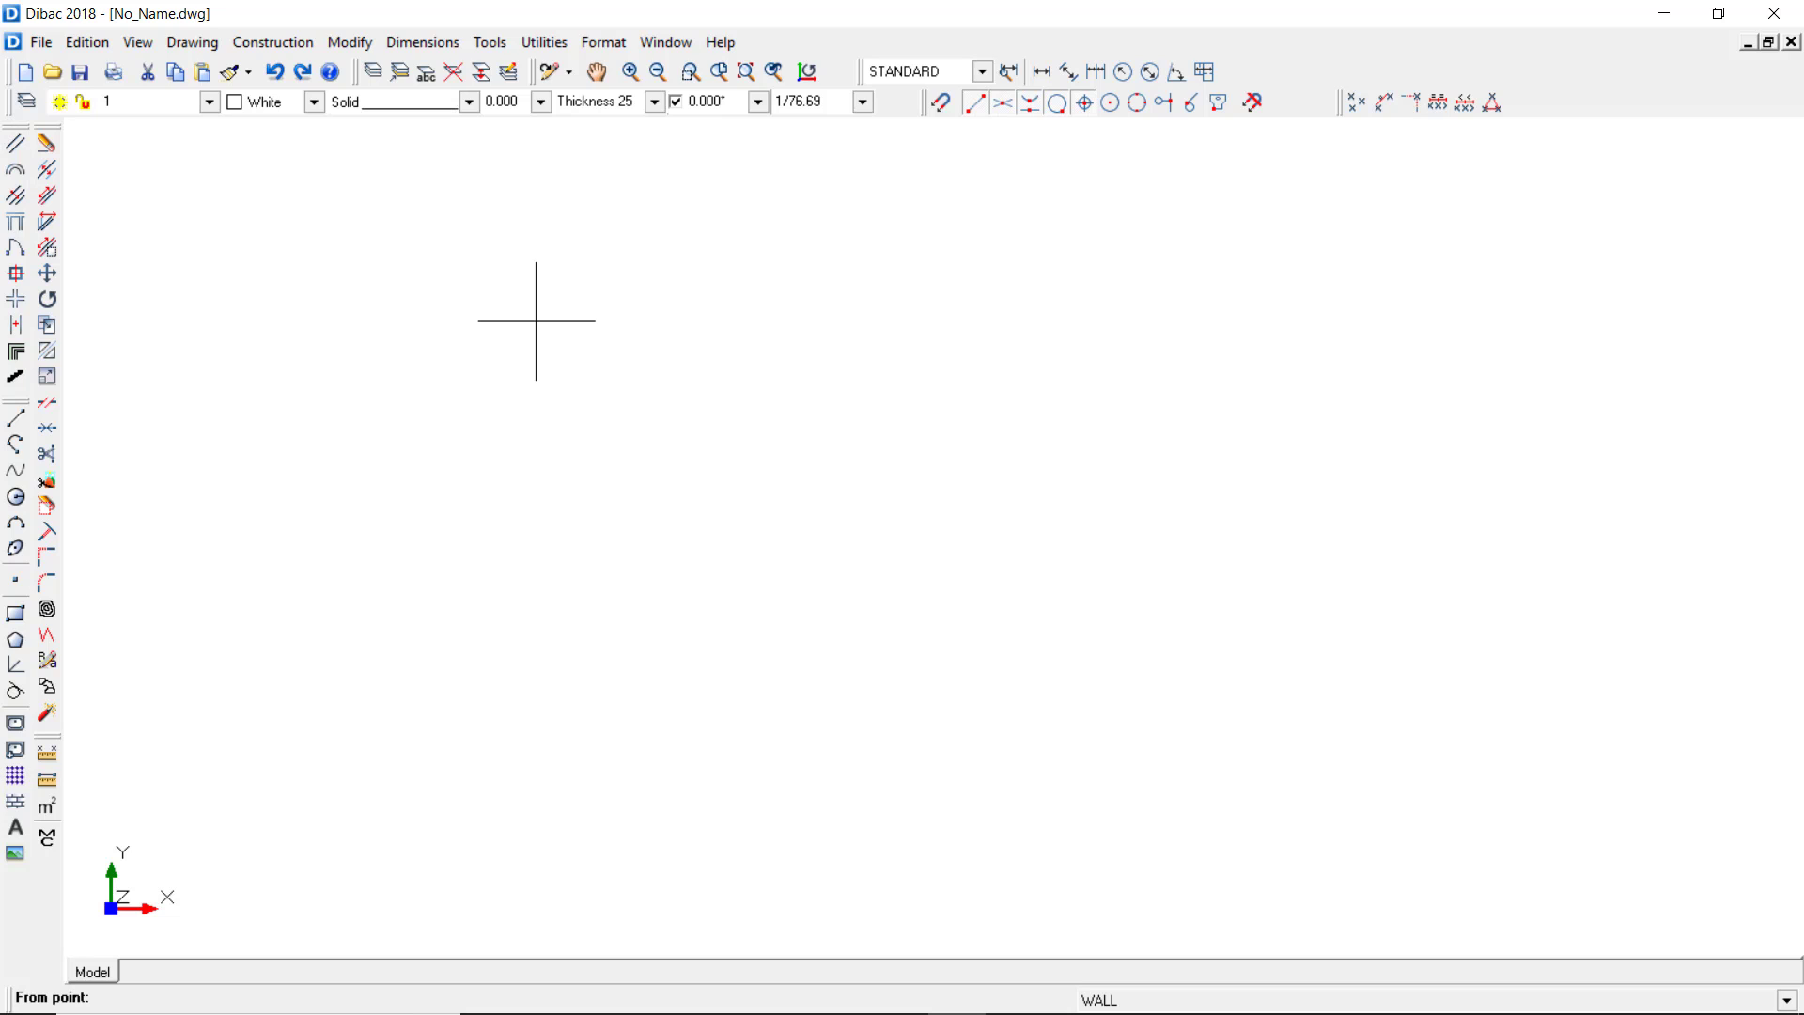
pyautogui.click(513, 339)
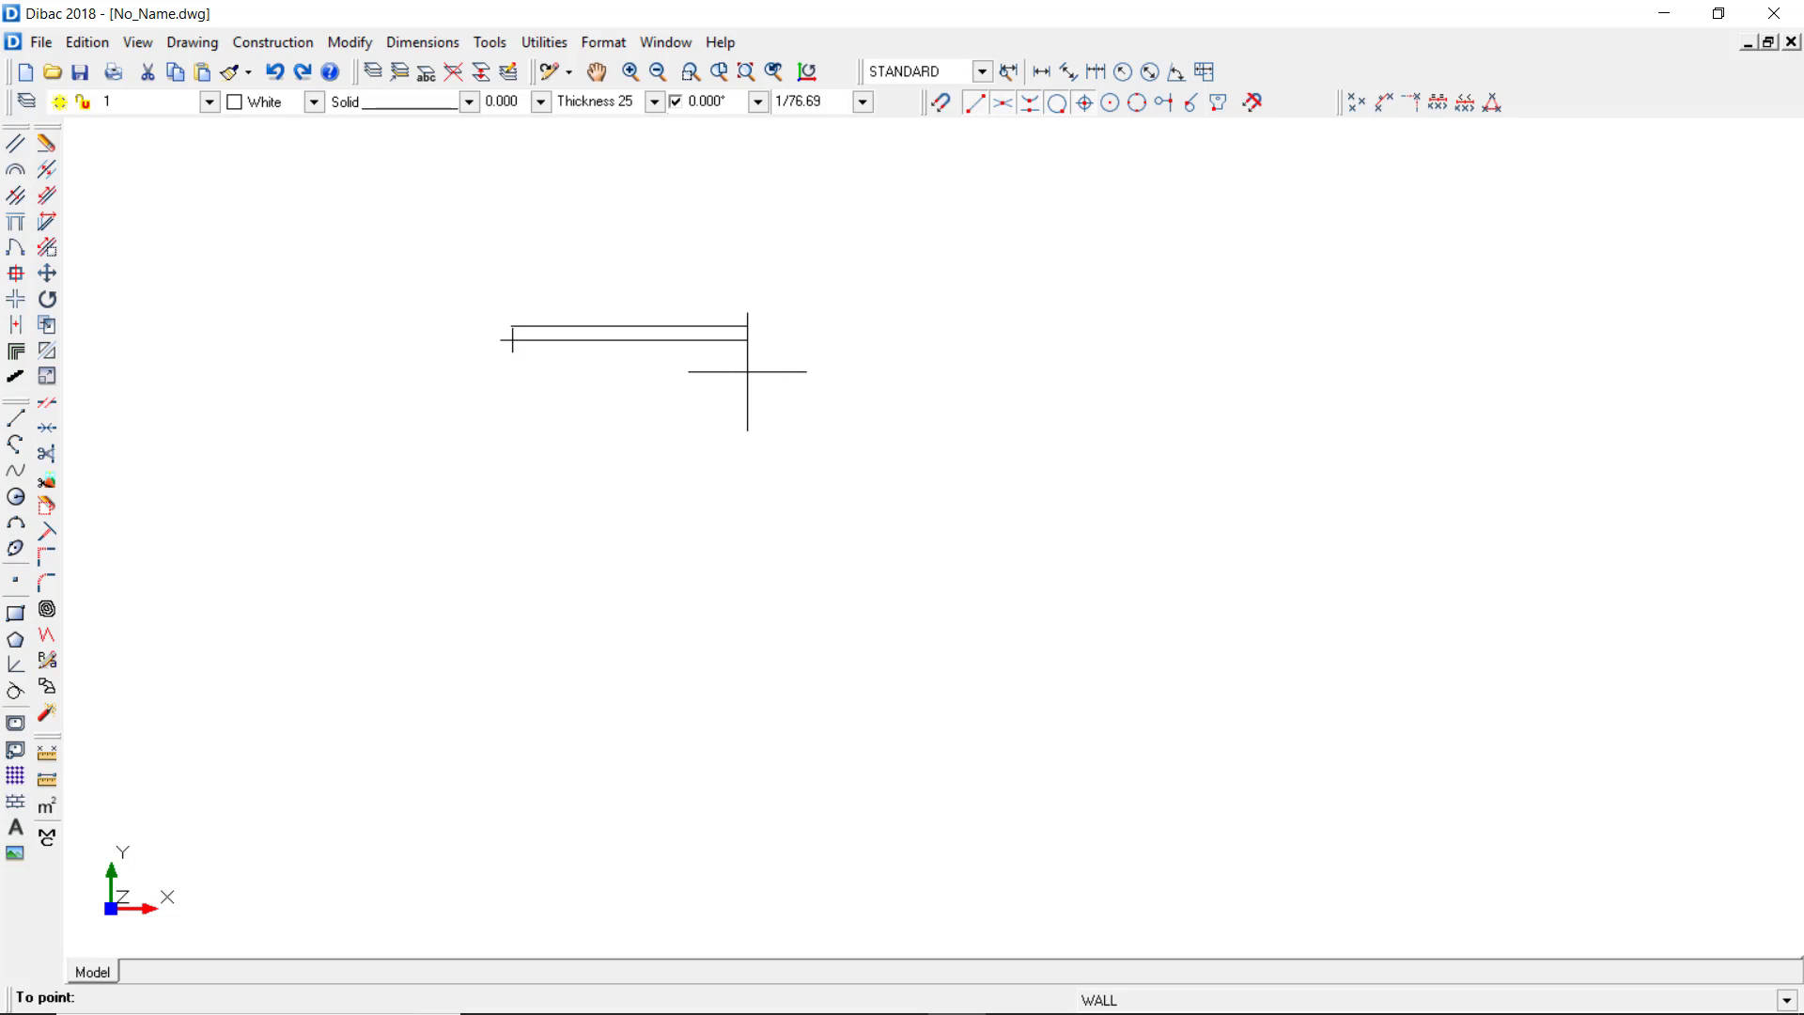
pyautogui.write('5')
pyautogui.press('Return')
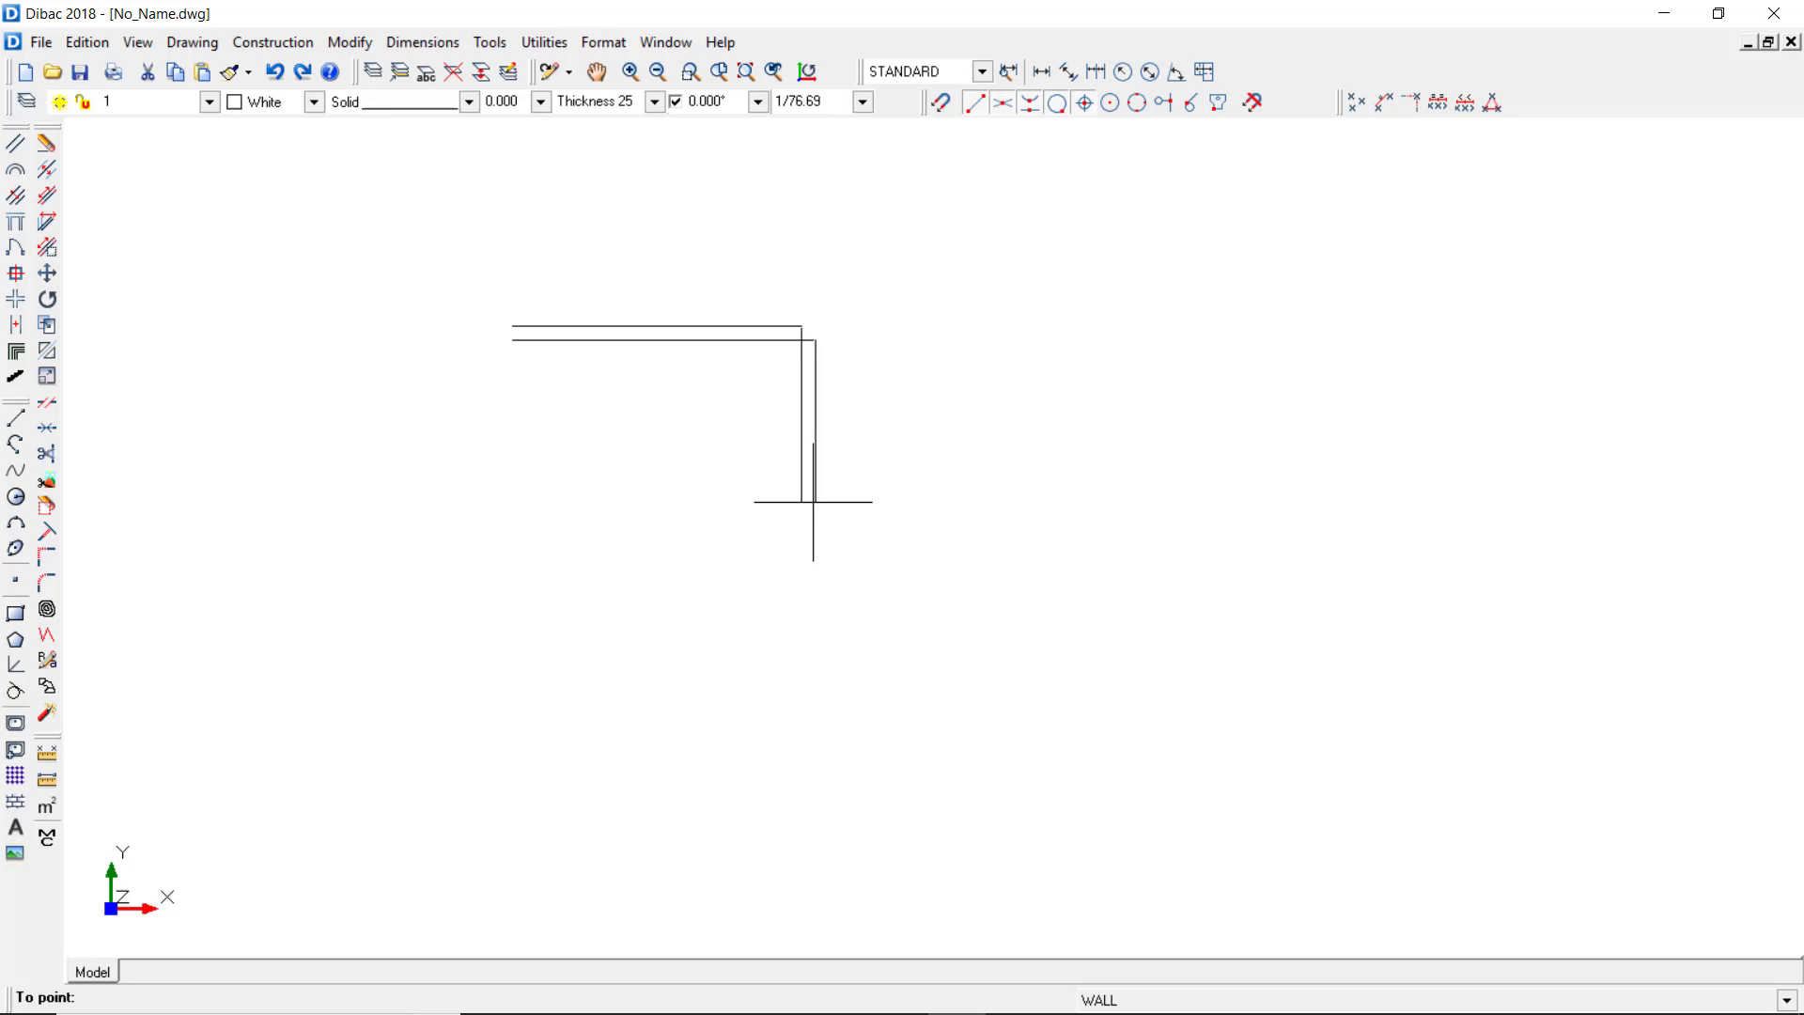
pyautogui.press('Tab')
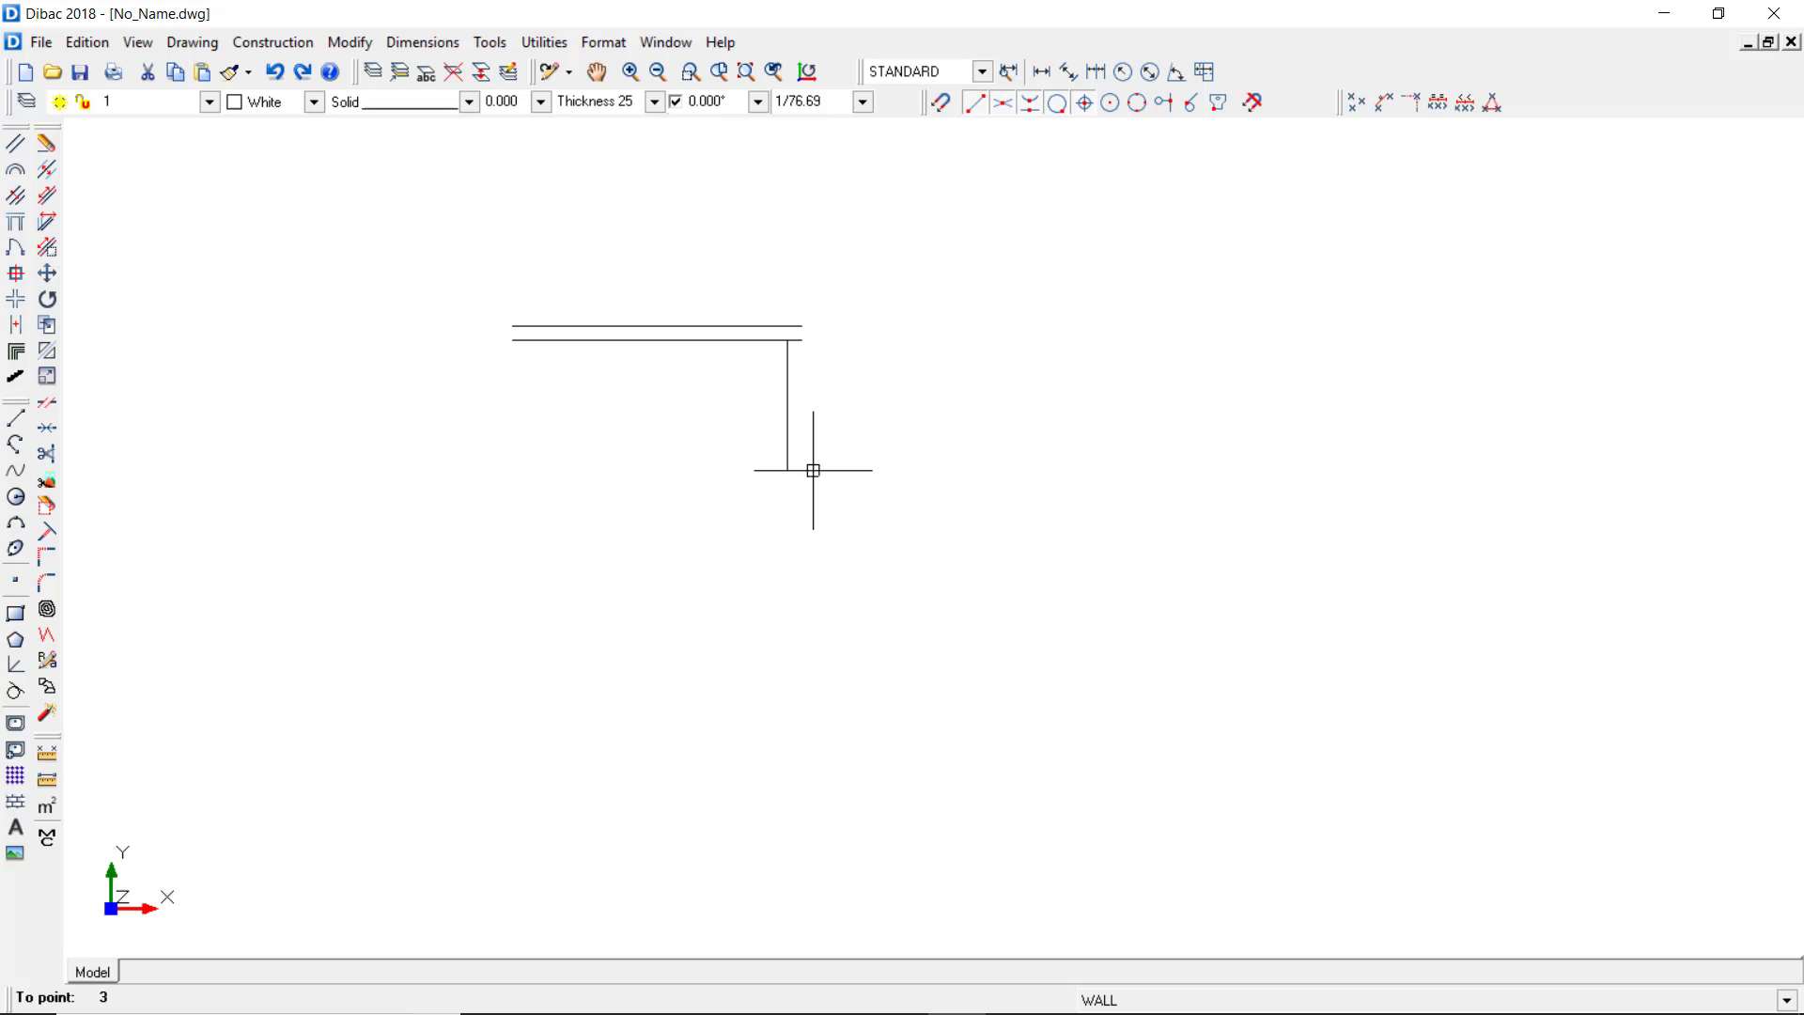
pyautogui.click(802, 515)
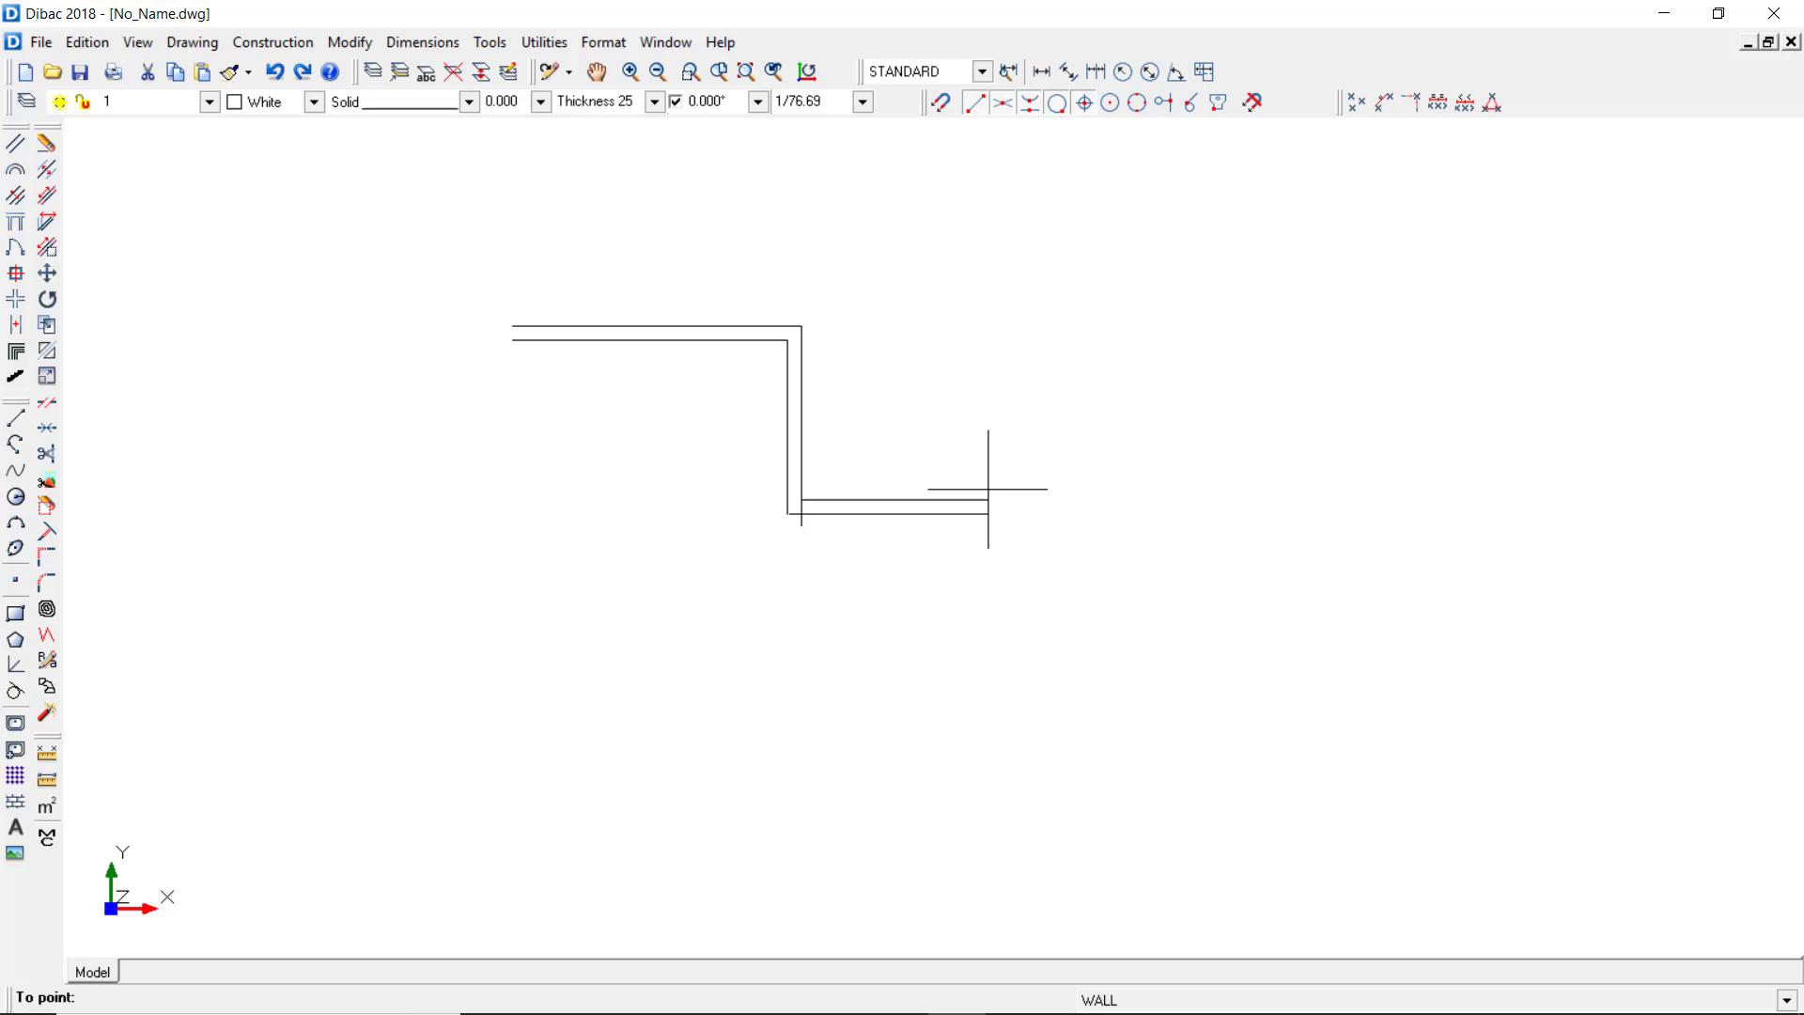
# Continue with walls of 6, 7, 12, 4 and 1 units, closing the outline at the start corner.
pyautogui.write('6')
pyautogui.press('Return')
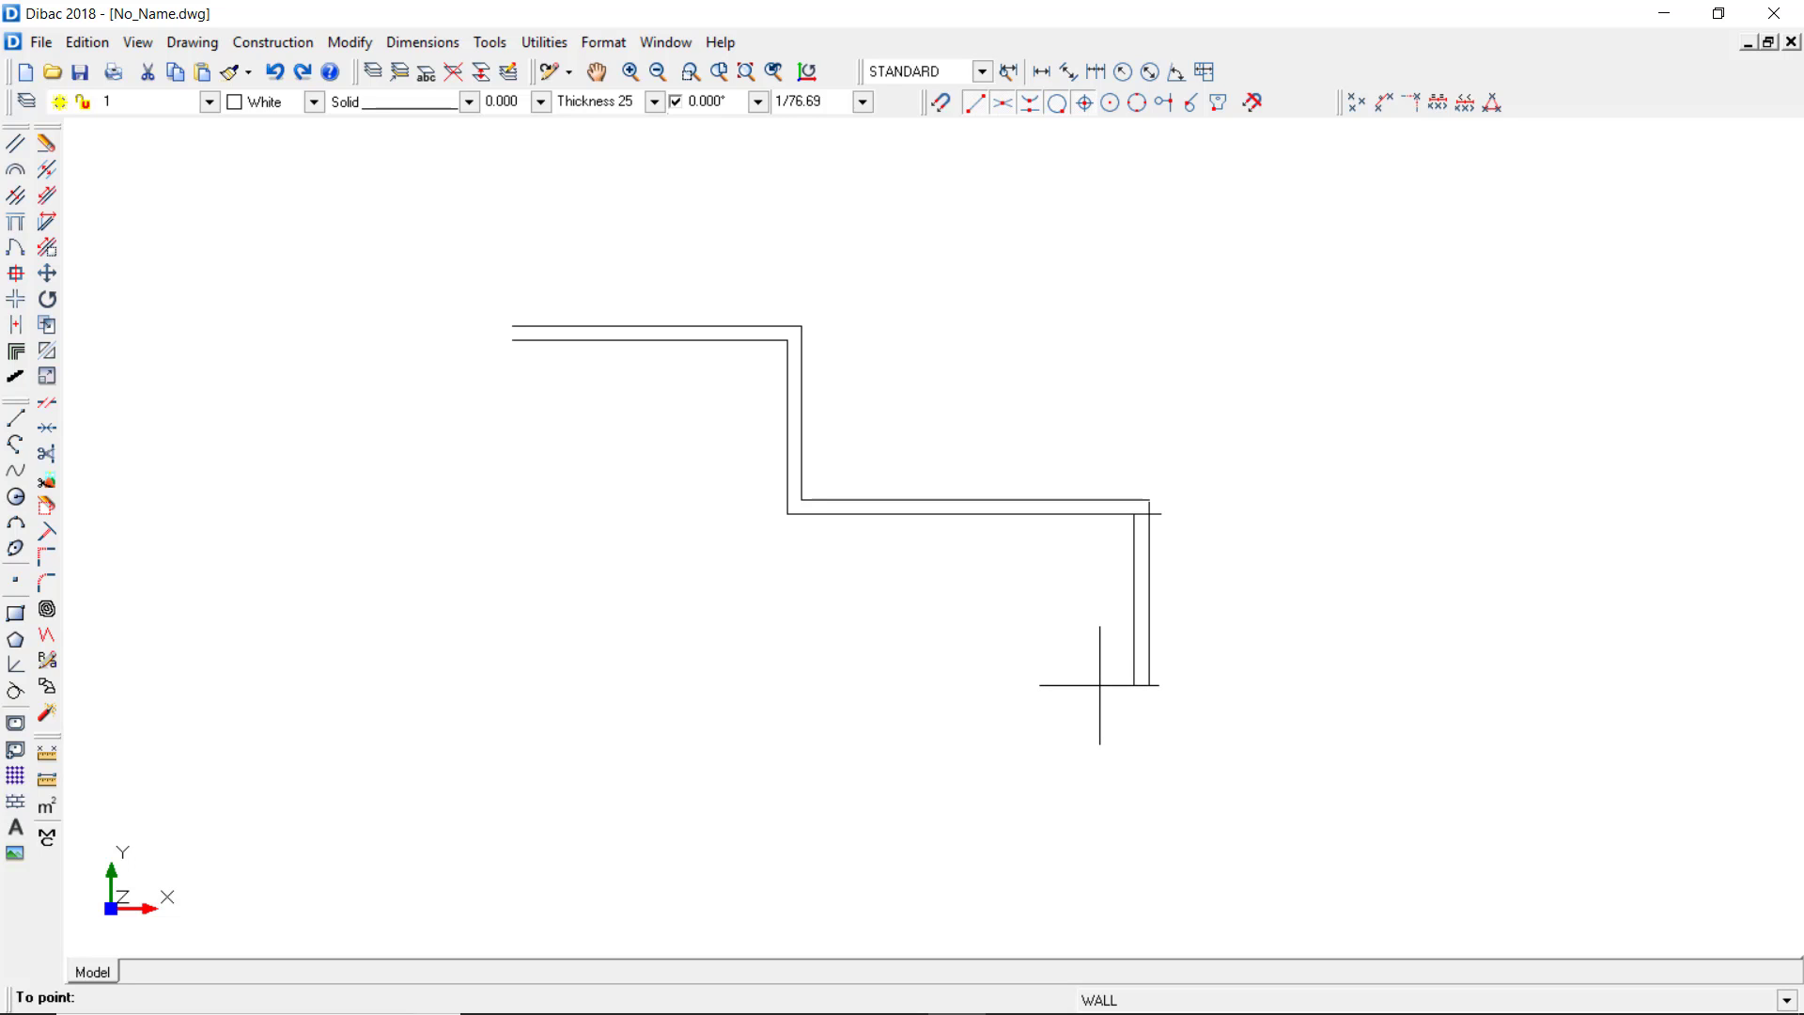
pyautogui.press('Return')
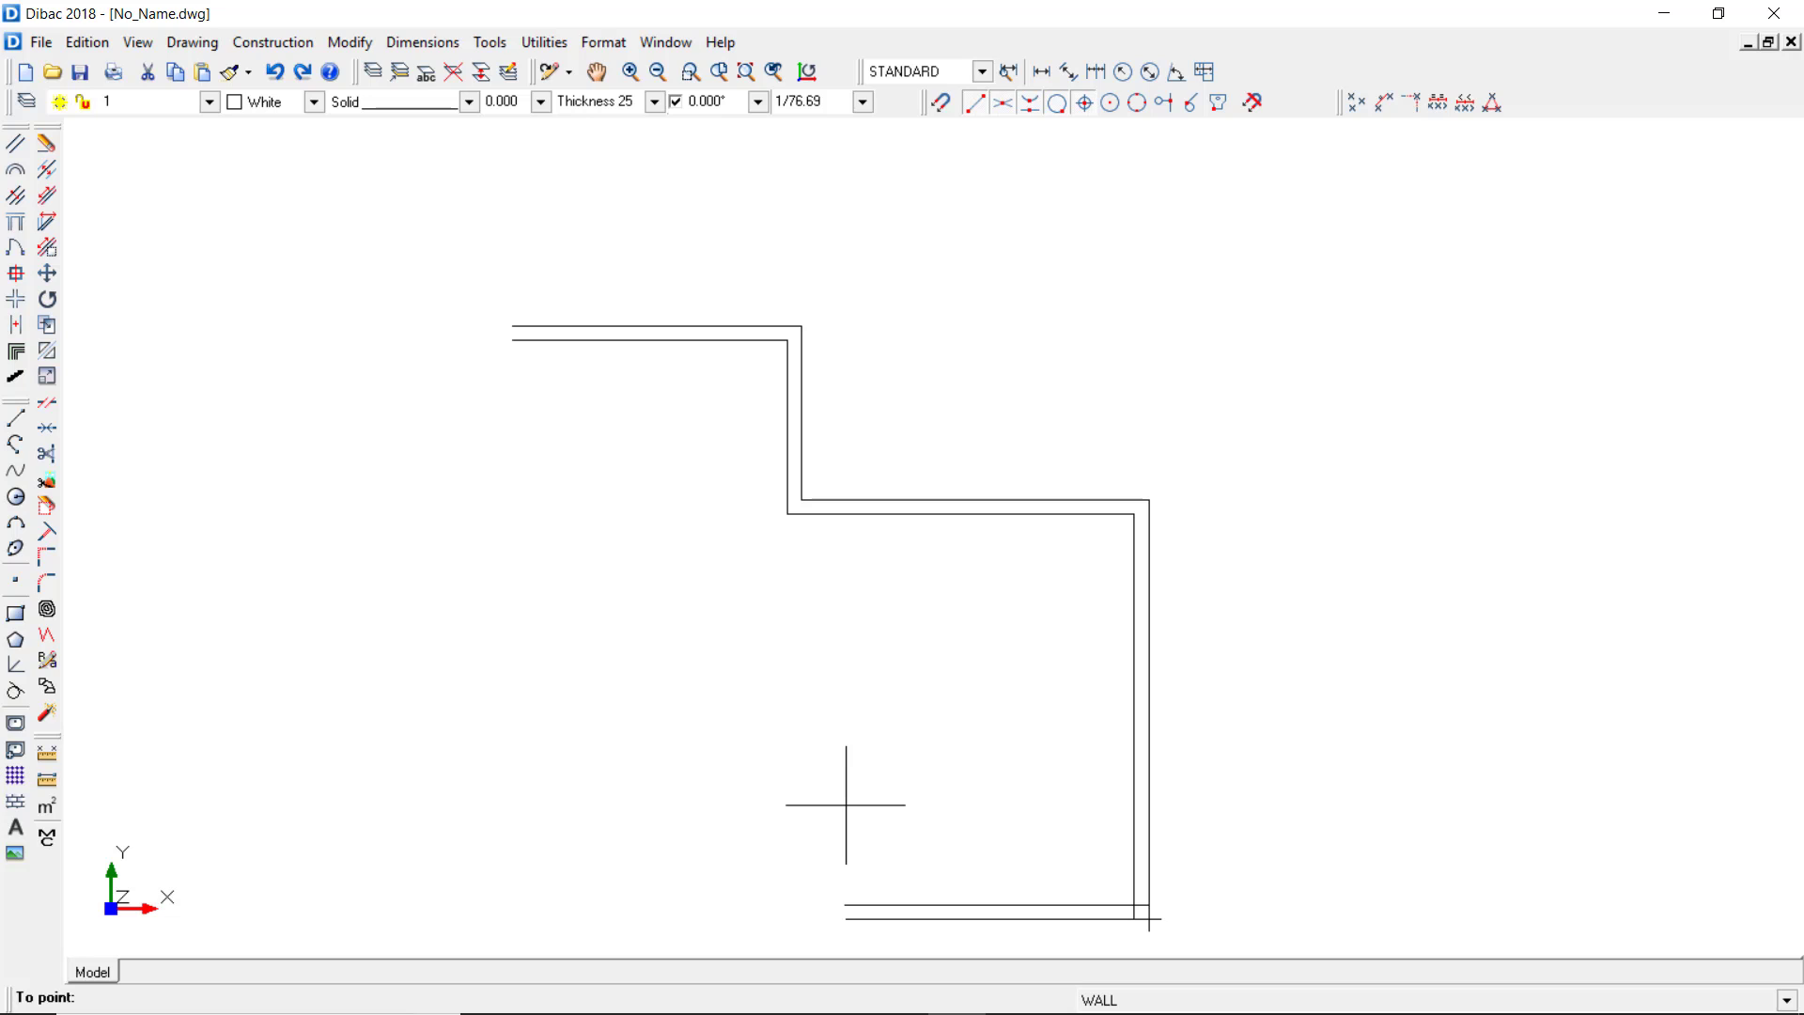
pyautogui.write('12')
pyautogui.press('Return')
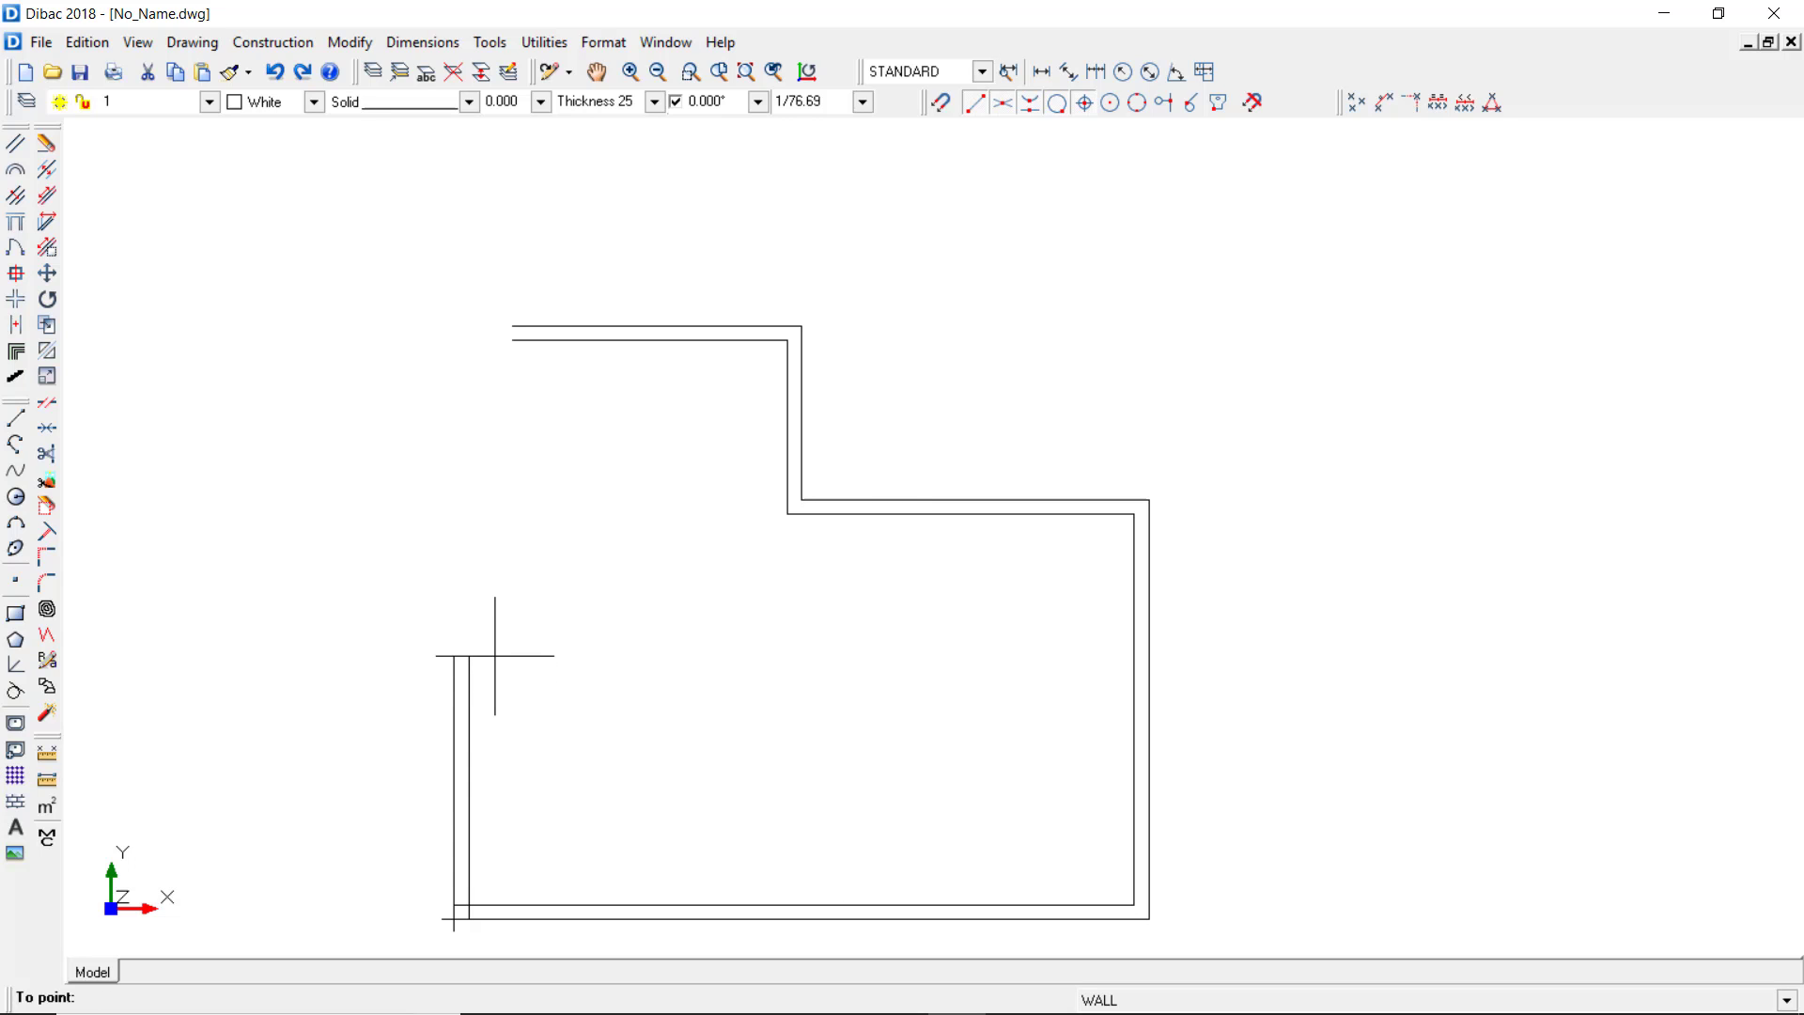
pyautogui.write('4')
pyautogui.press('Return')
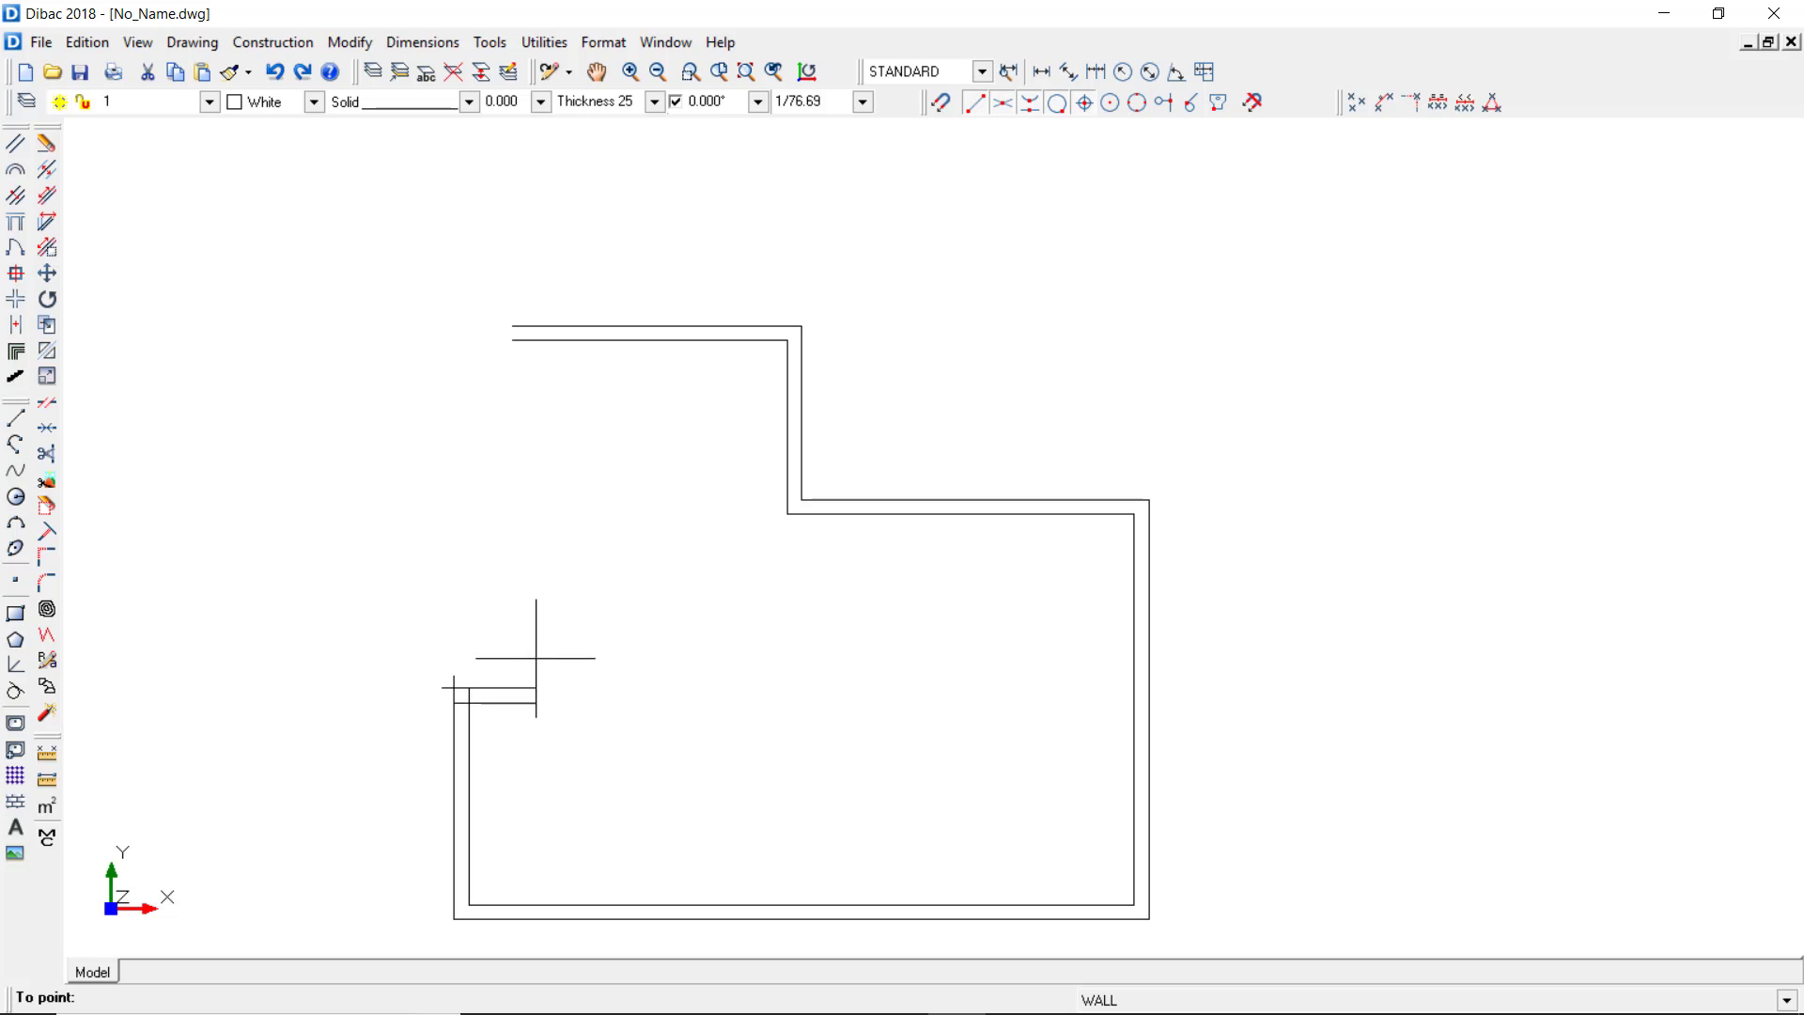
pyautogui.write('1')
pyautogui.press('Return')
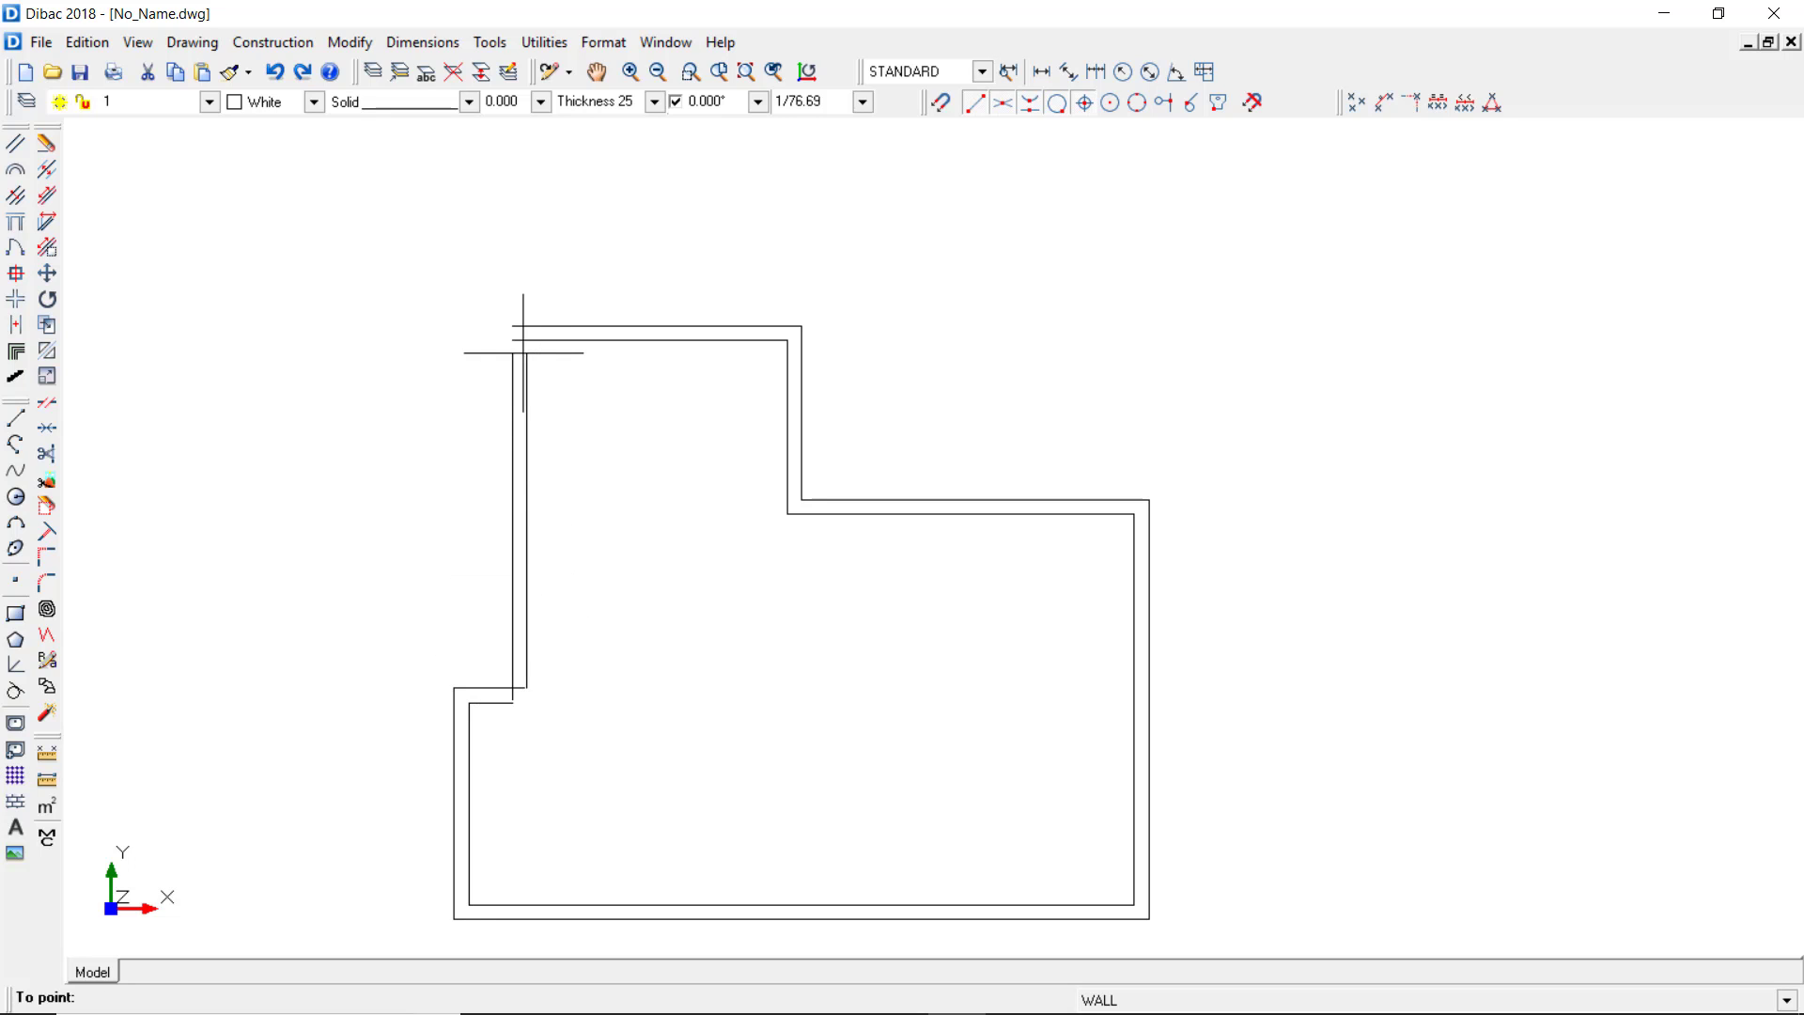
pyautogui.click(512, 342)
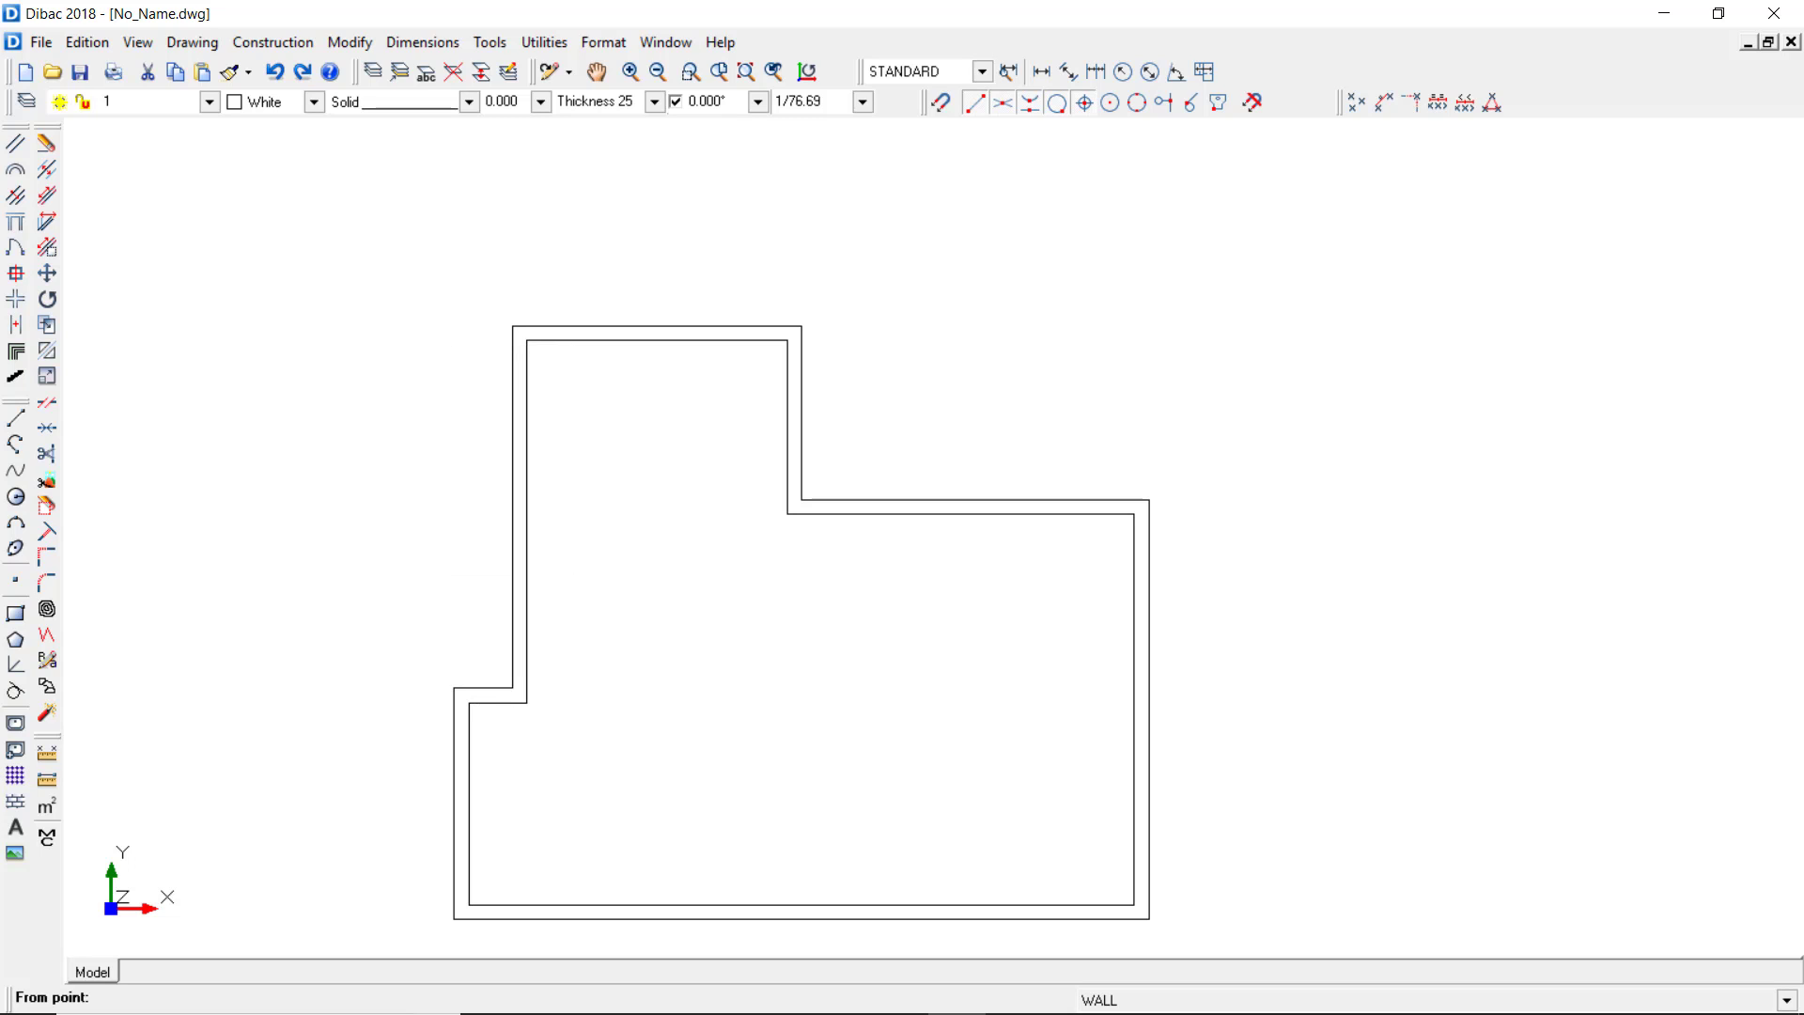
# Draw one vertical and one horizontal Thickness 9 partition across the house interior.
pyautogui.moveTo(909, 567); pyautogui.dragTo(902, 515, button='middle')
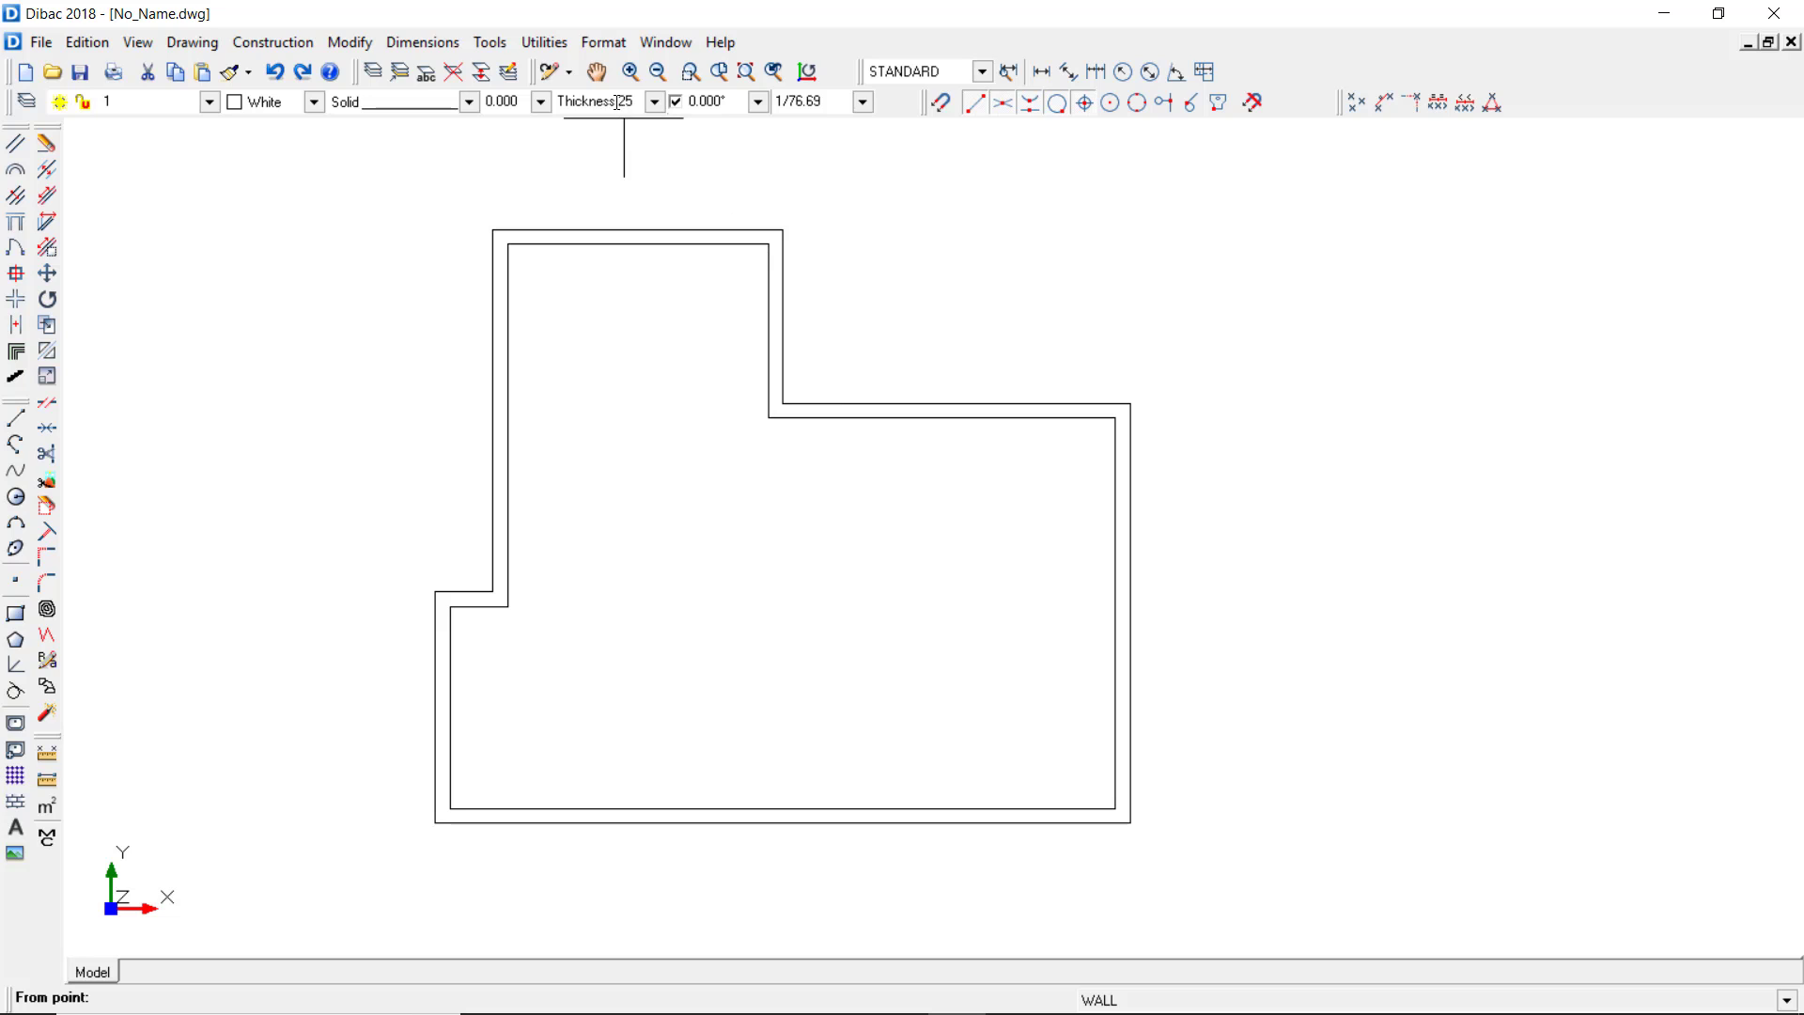
pyautogui.click(655, 104)
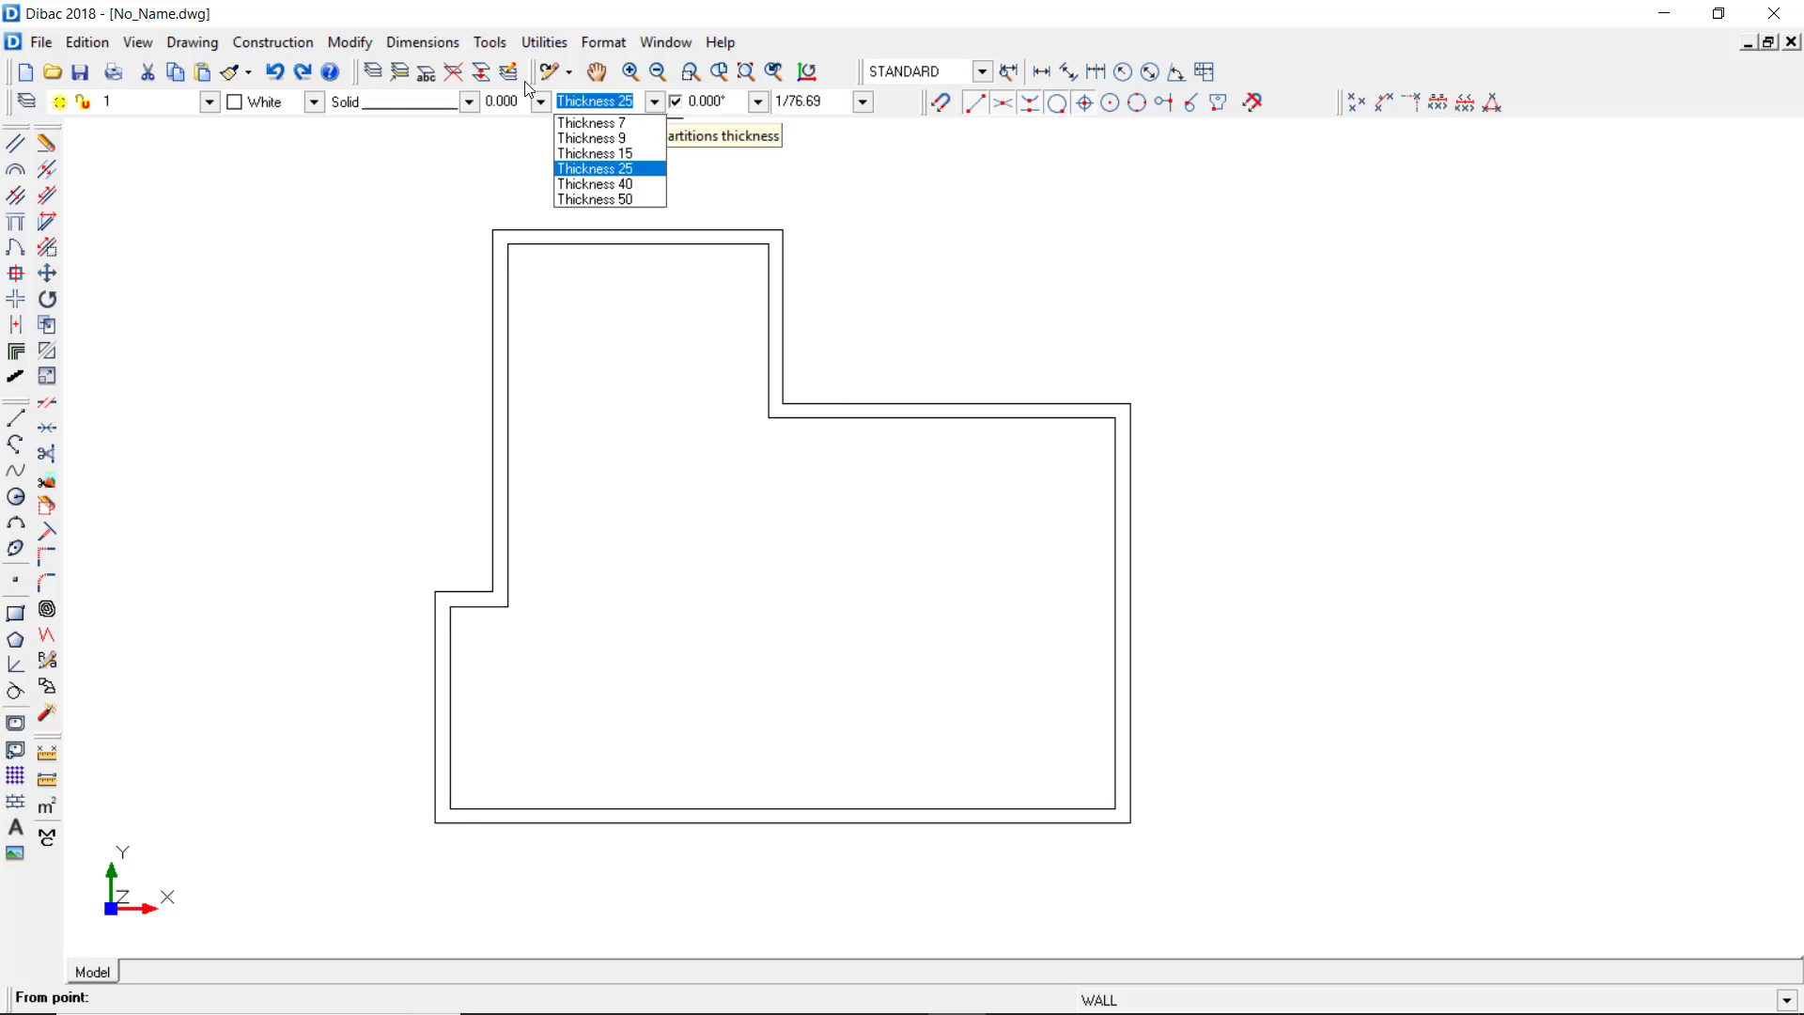
pyautogui.click(619, 139)
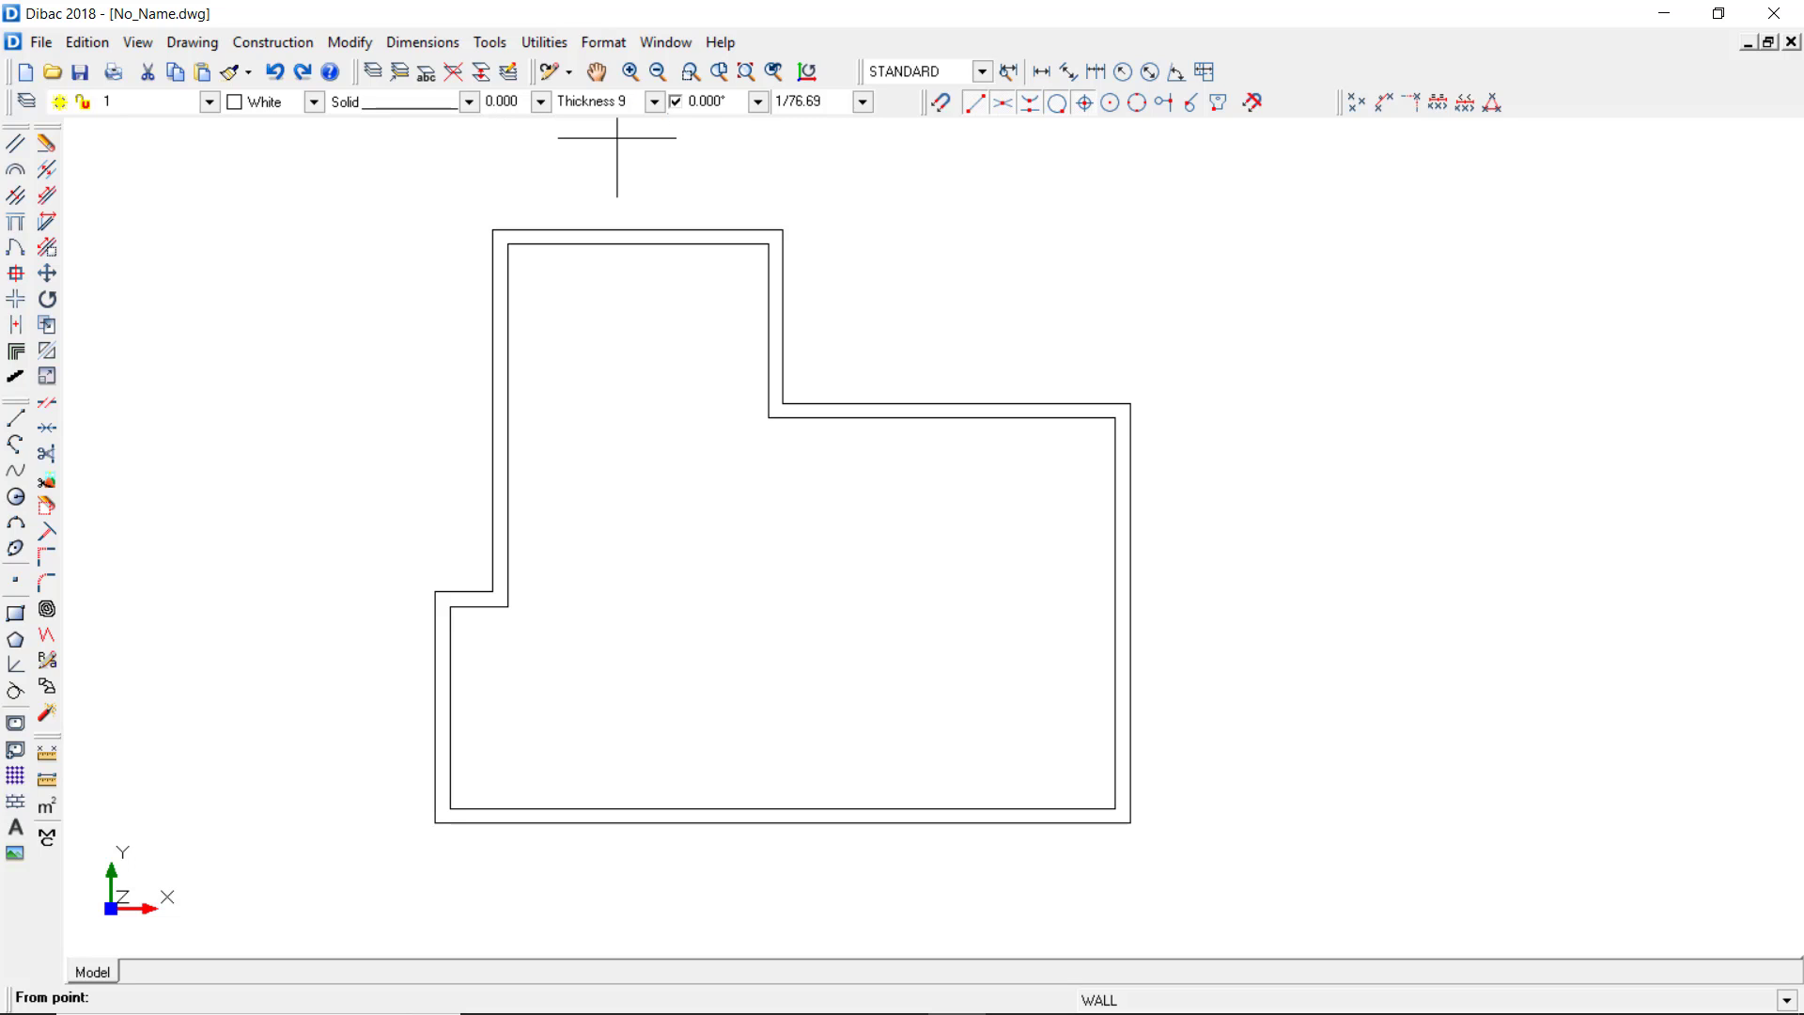
pyautogui.click(769, 419)
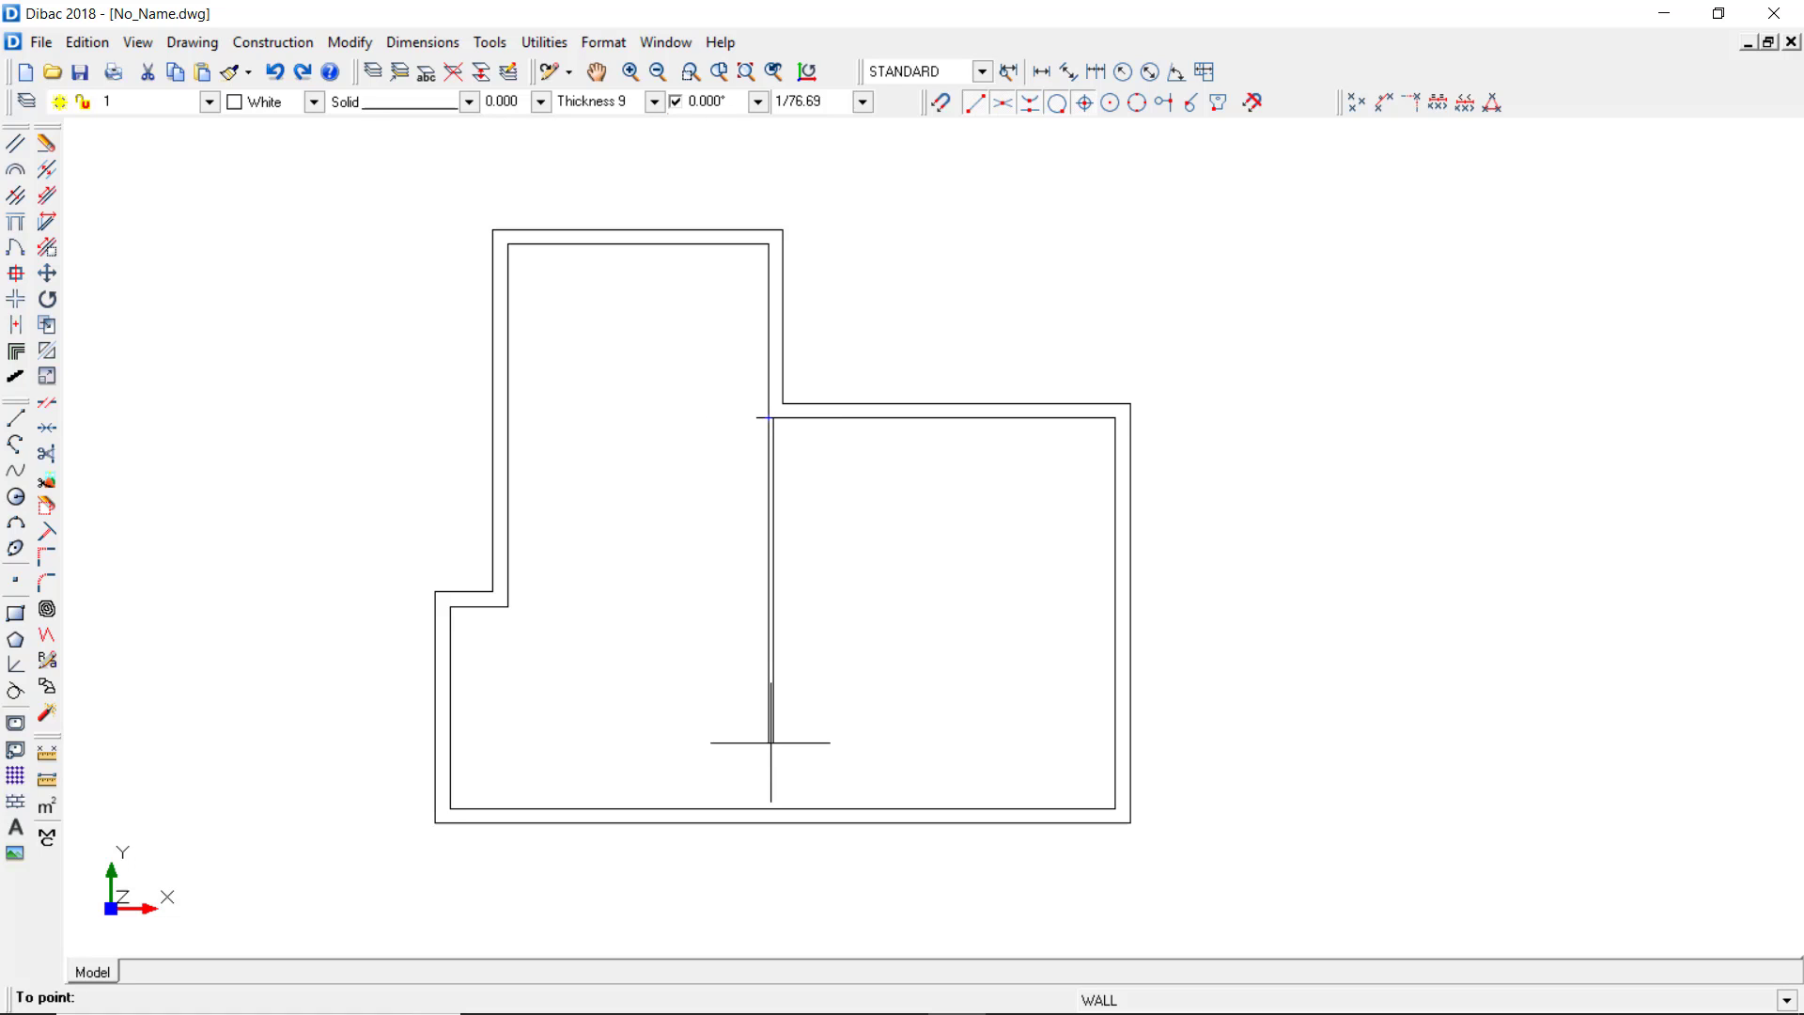
pyautogui.click(769, 807)
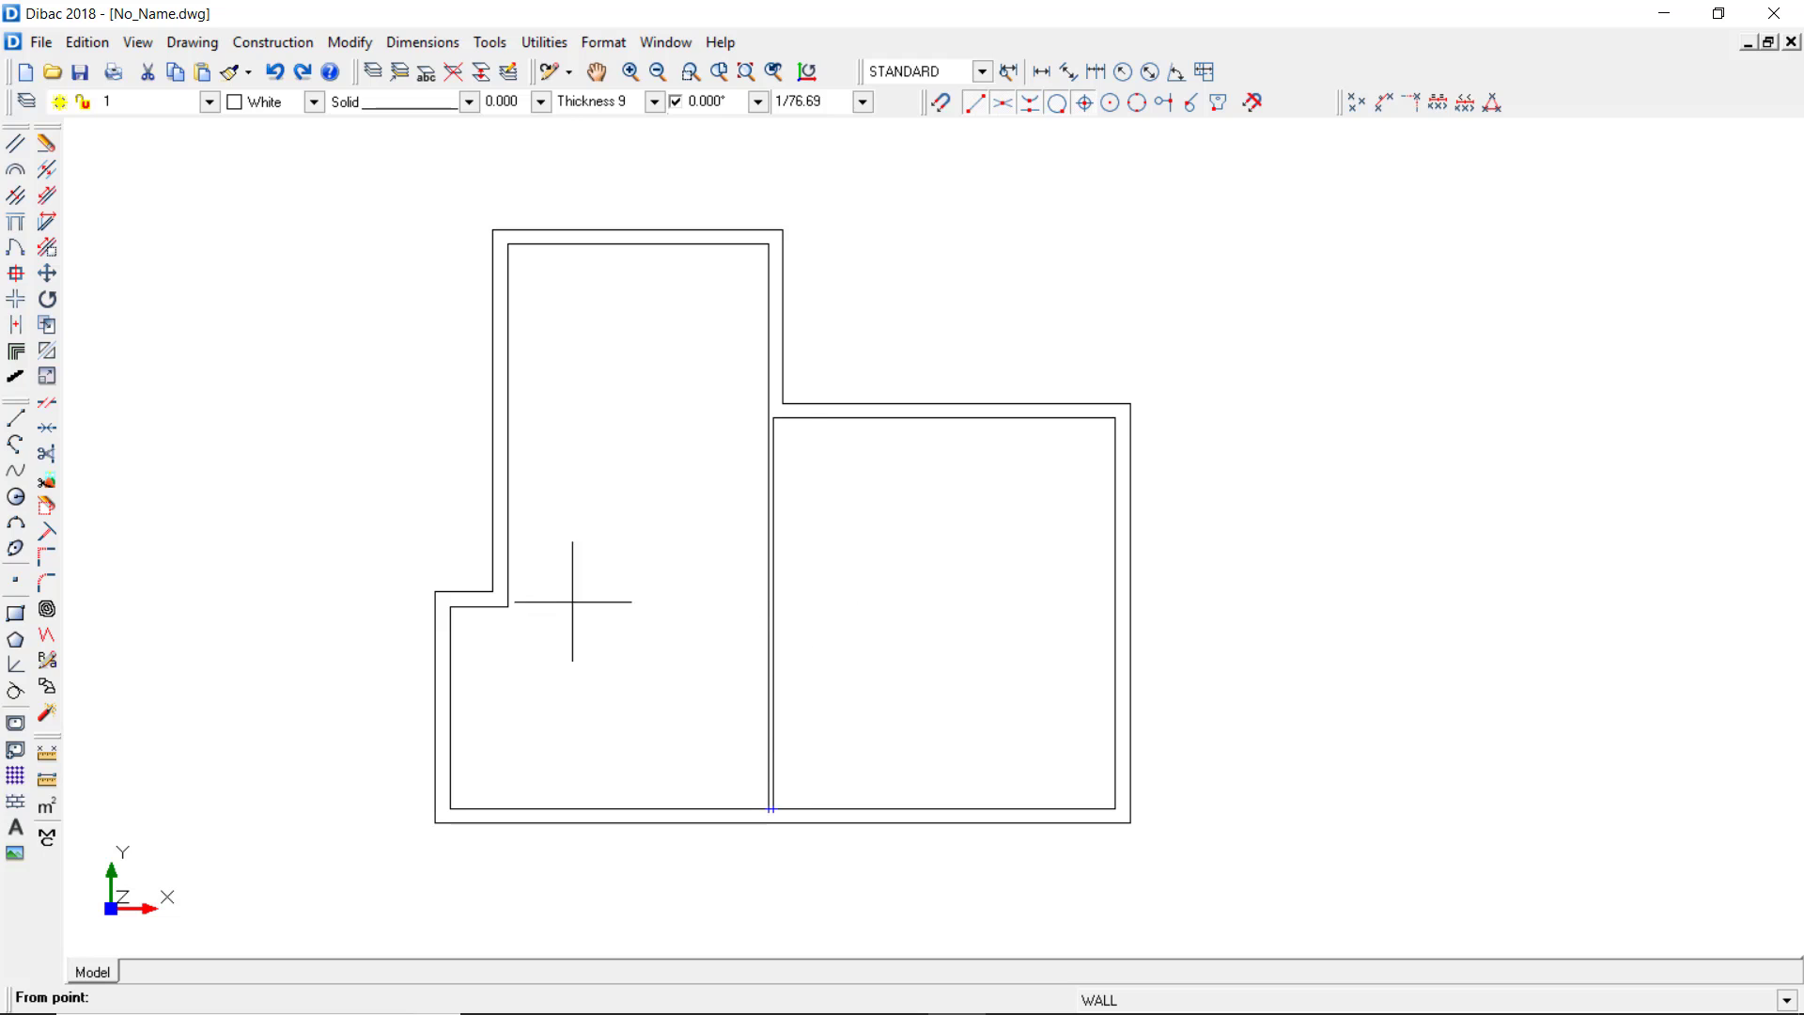
pyautogui.click(507, 607)
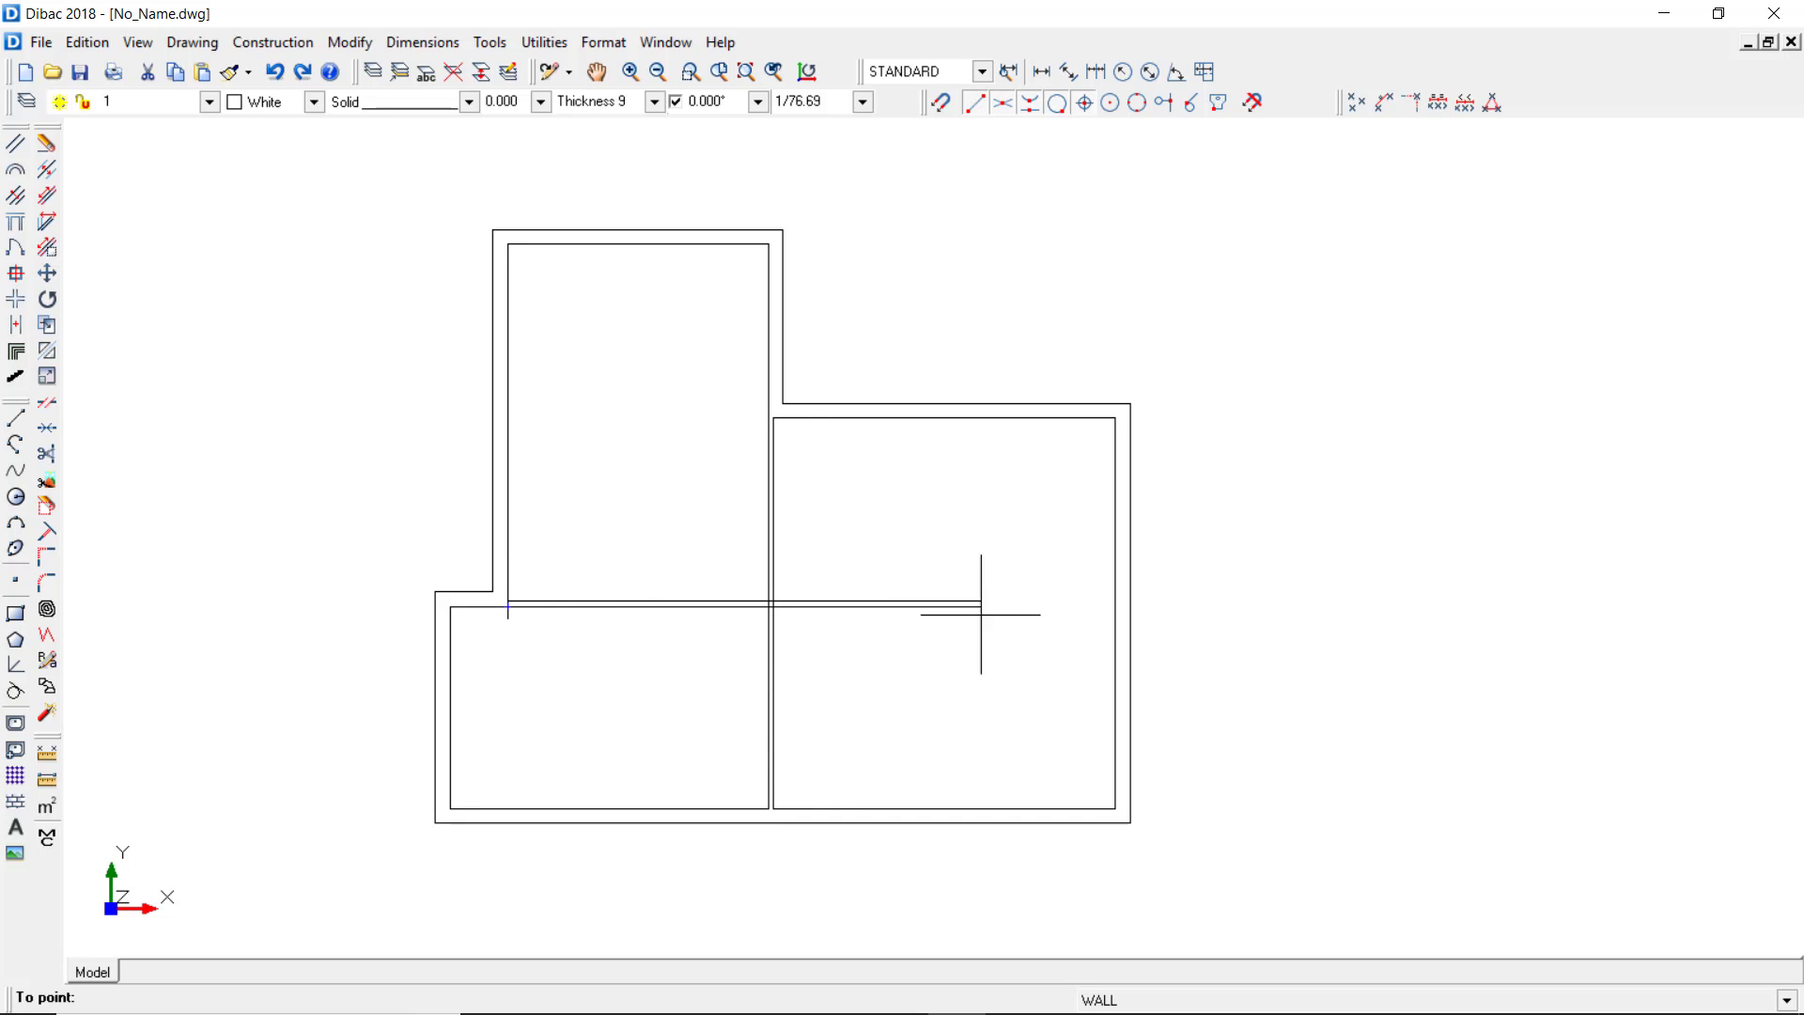
pyautogui.click(1115, 592)
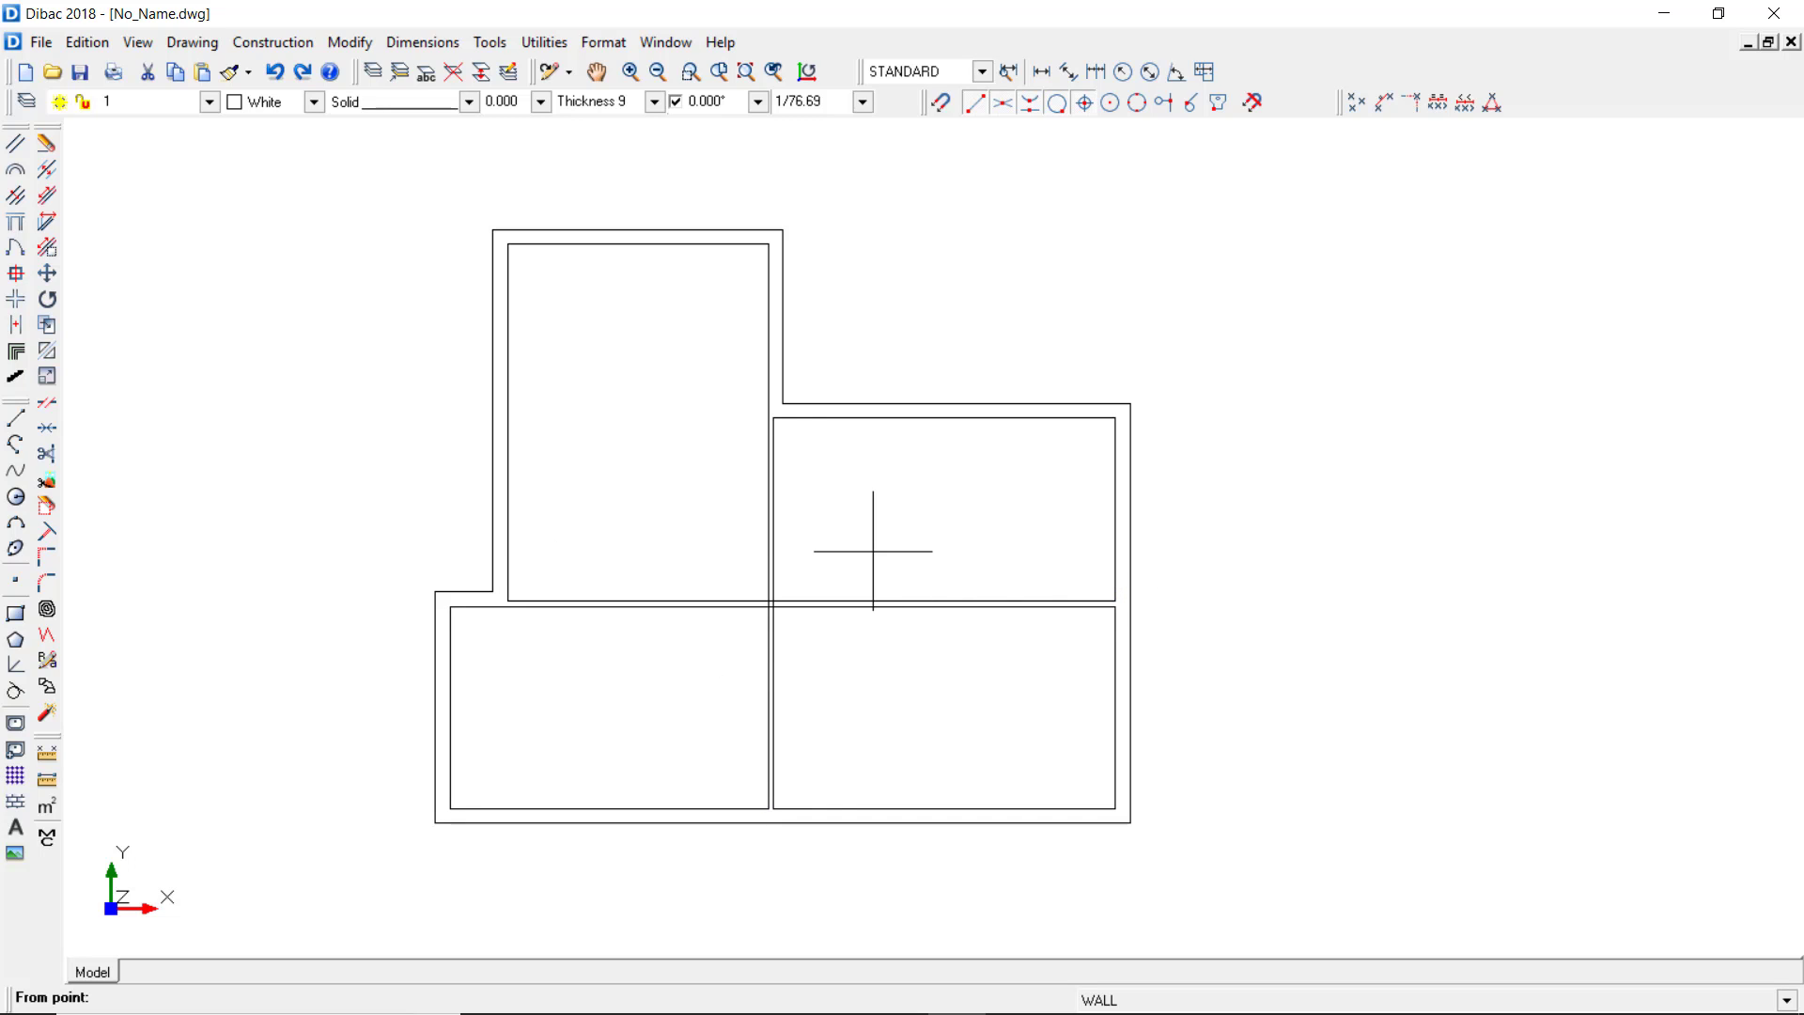
pyautogui.press('Escape')
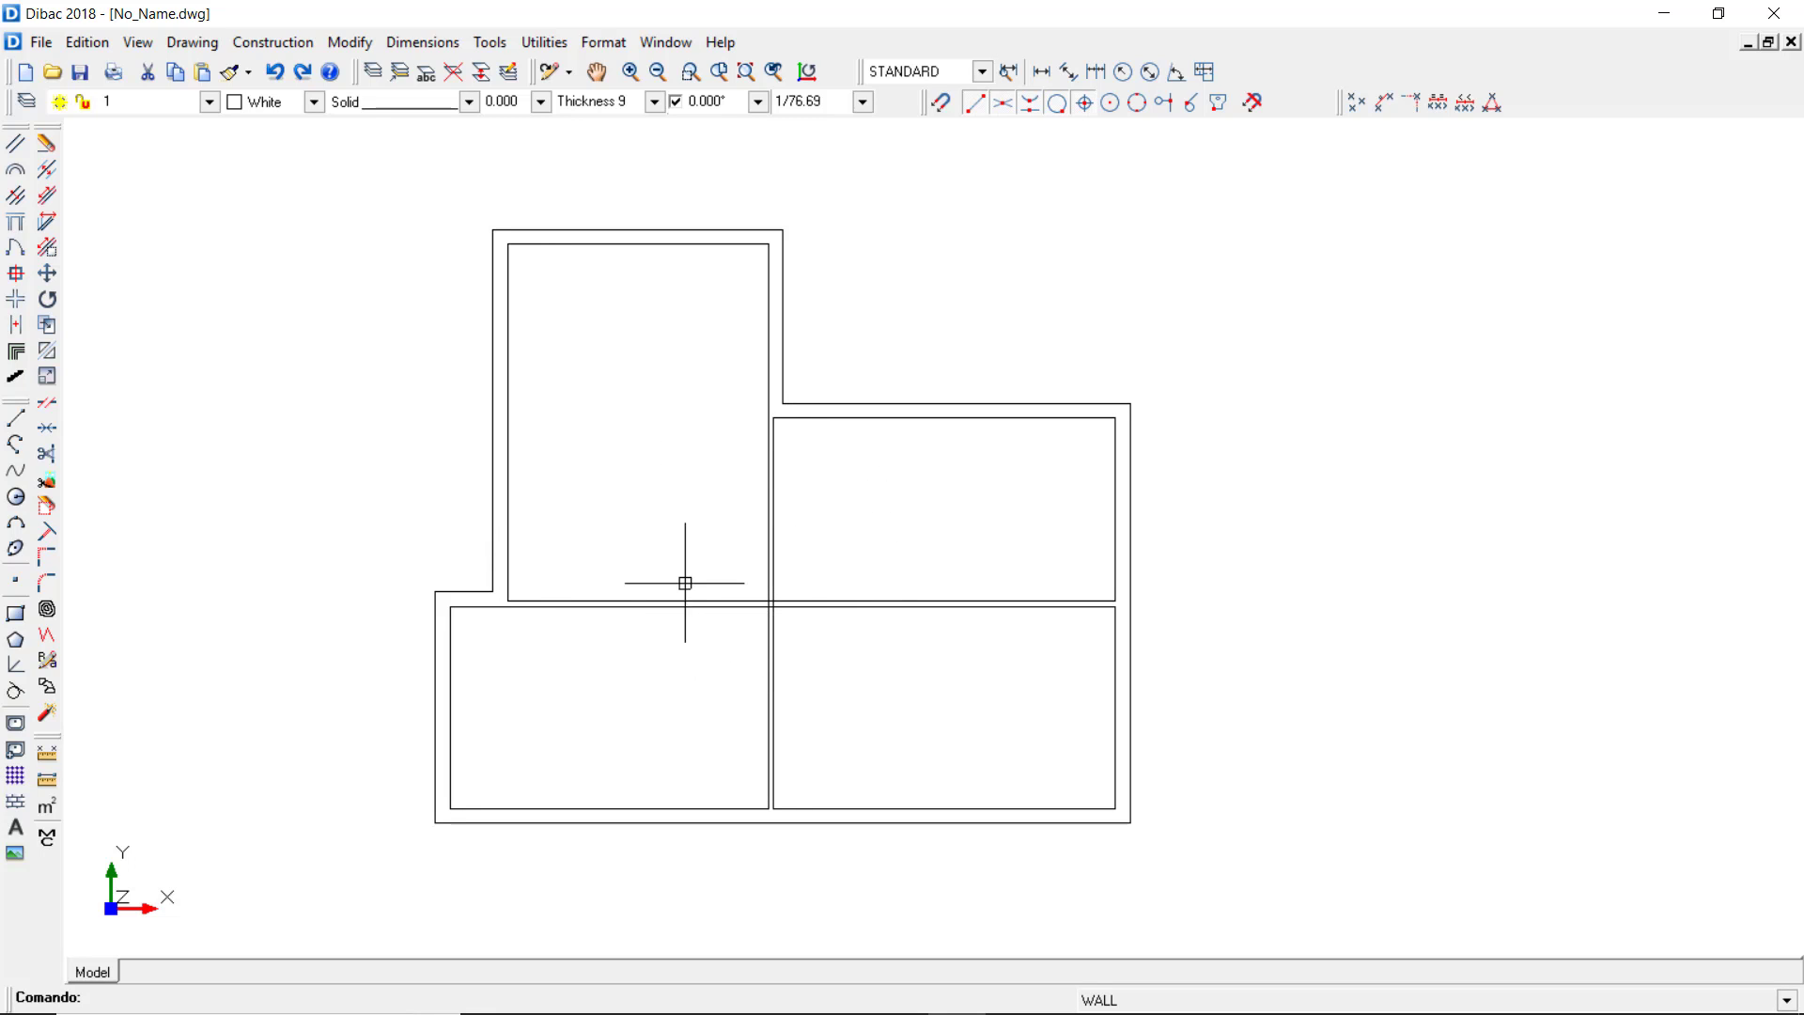
# Clean the crossing of the two partitions with the Intersection tool.
pyautogui.click(16, 301)
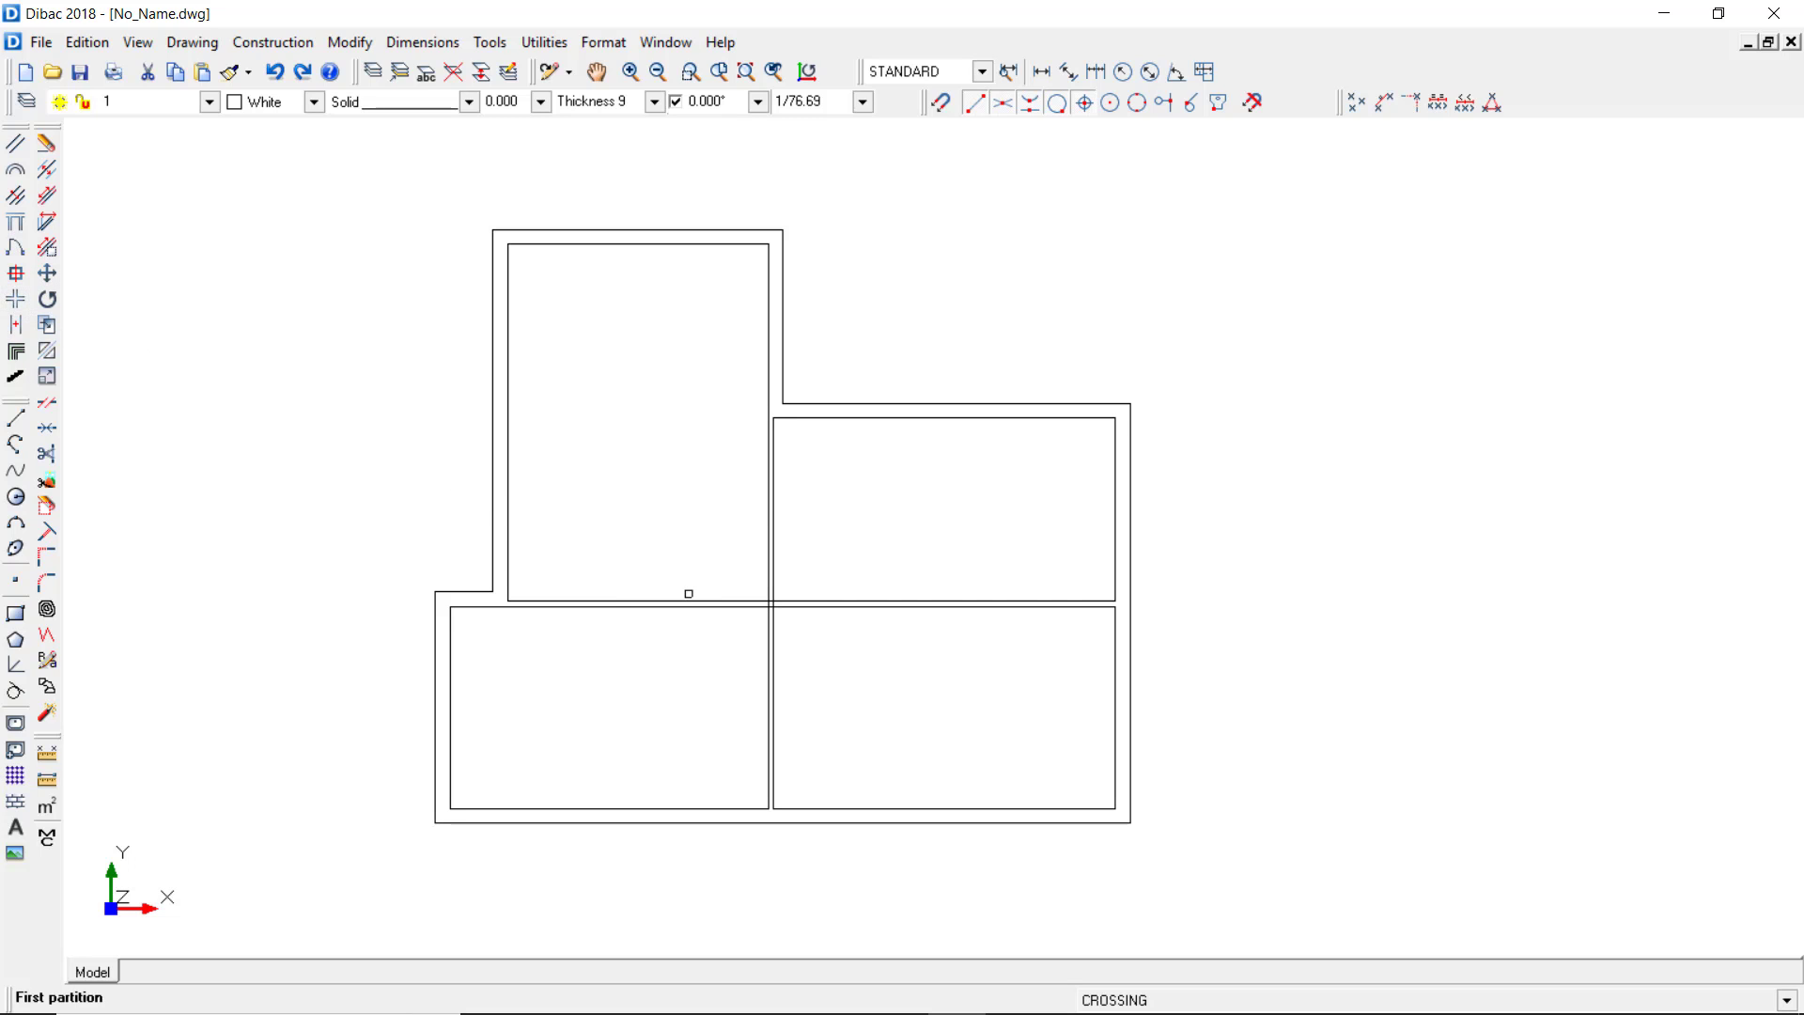
pyautogui.click(693, 599)
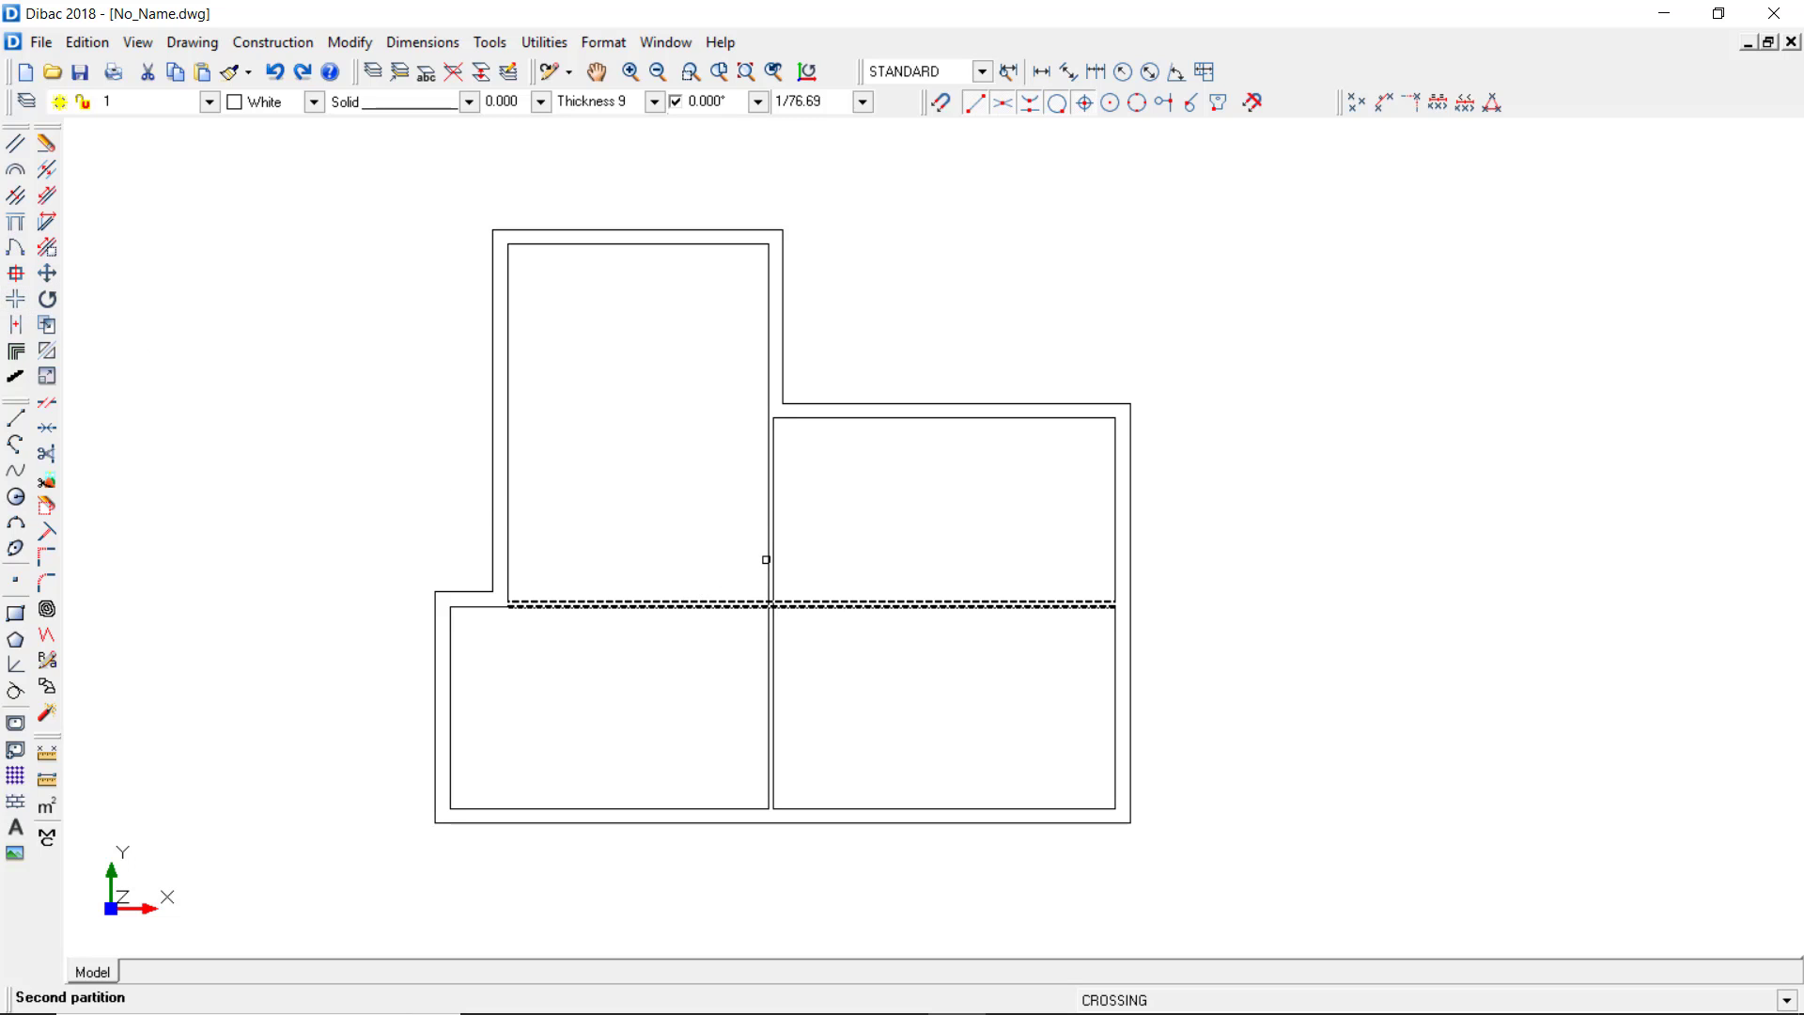
pyautogui.click(769, 560)
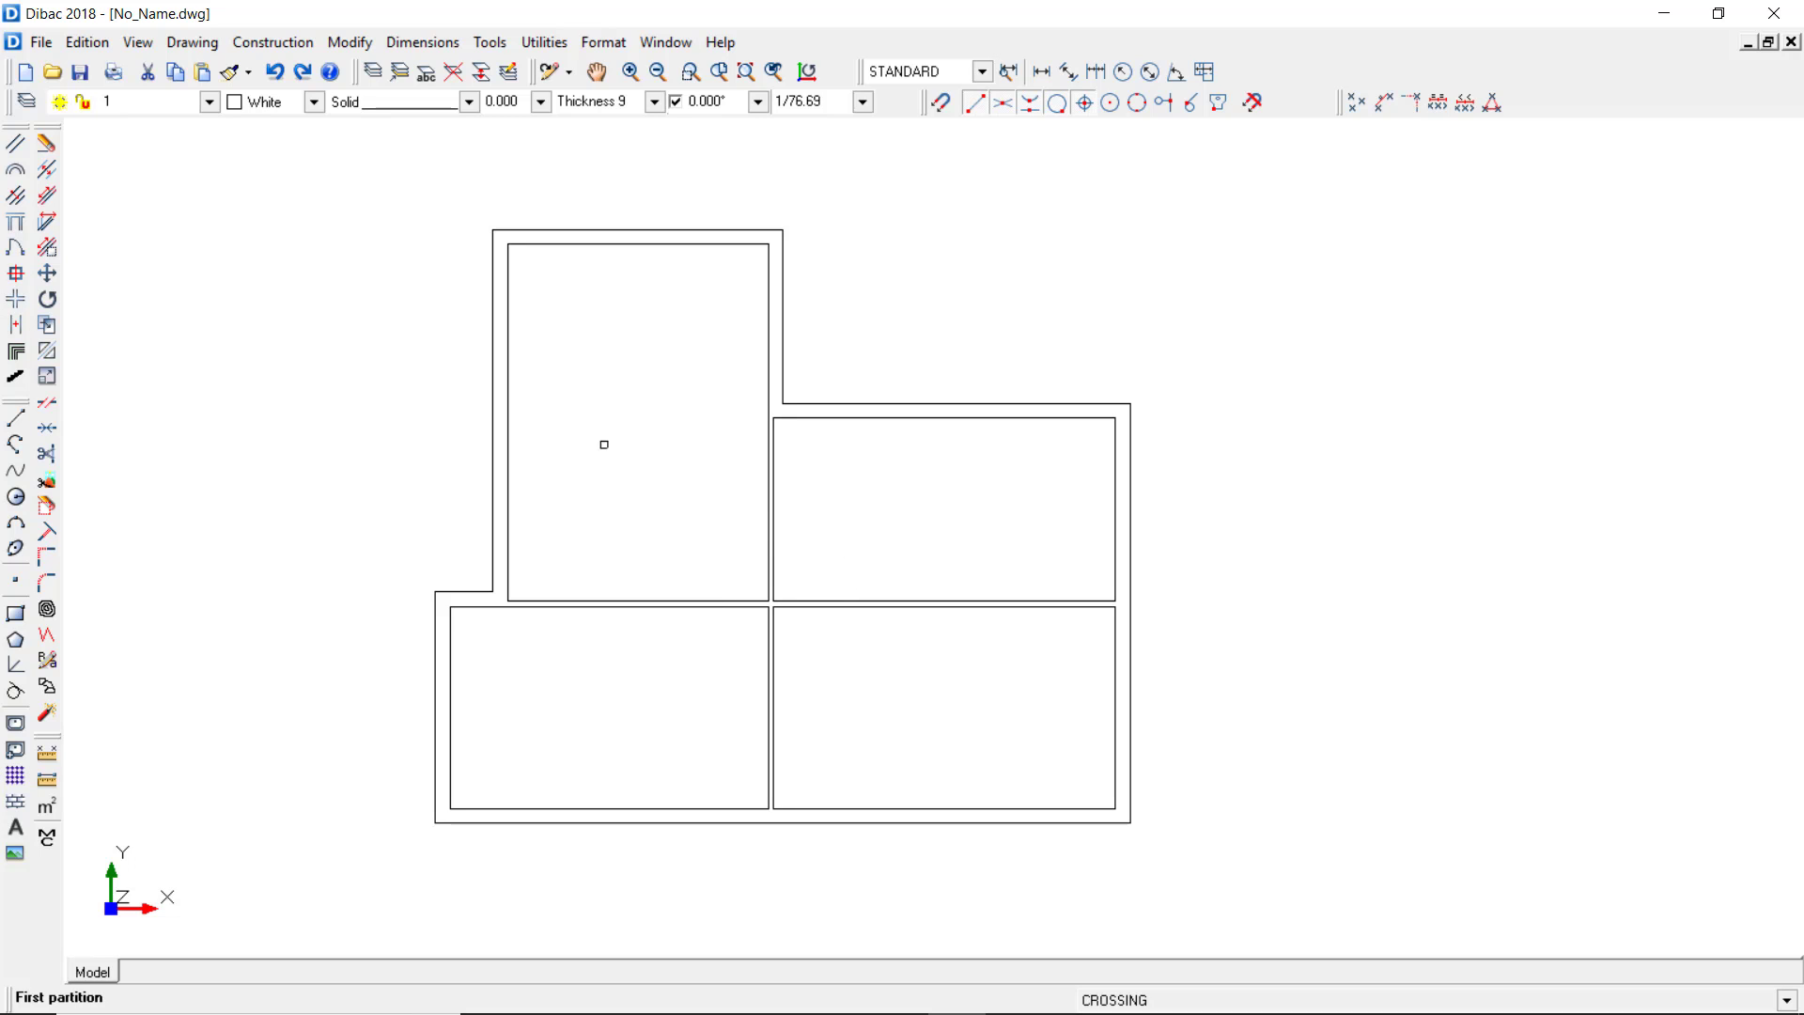
# Add parallel partitions offset 2 on both the right and left sides of the central wall.
pyautogui.press('Escape')
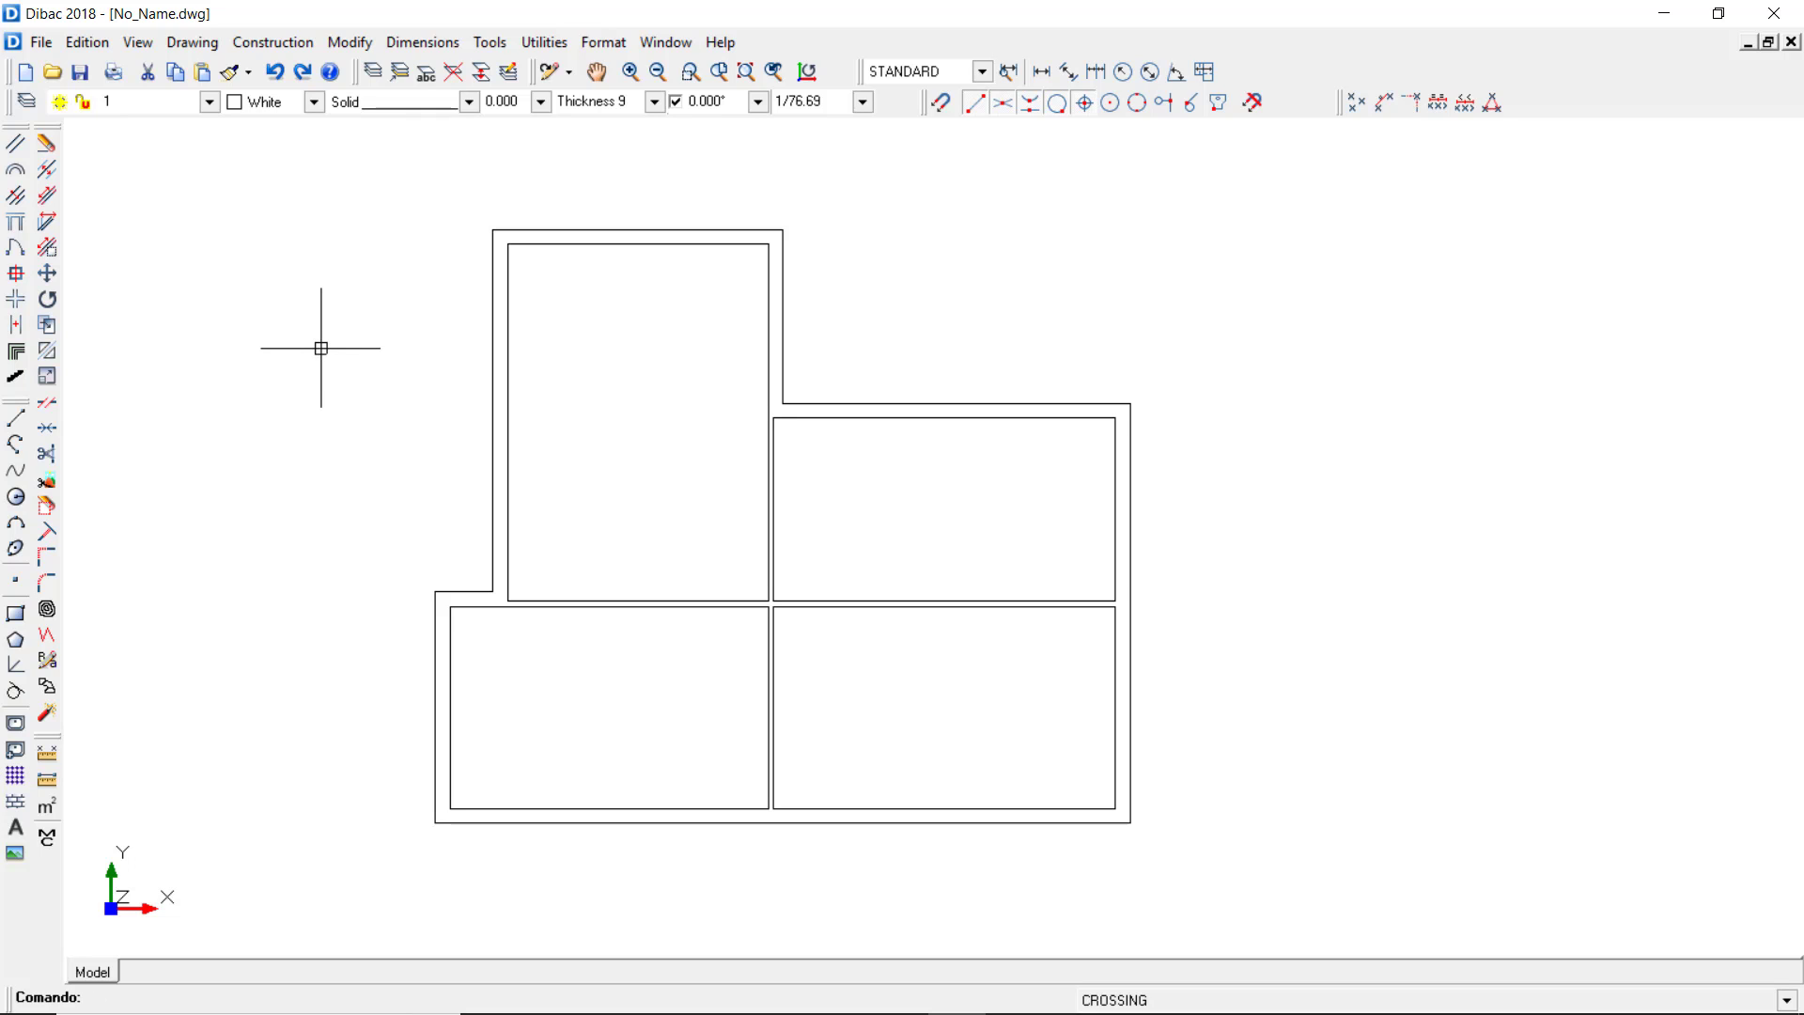
pyautogui.click(16, 199)
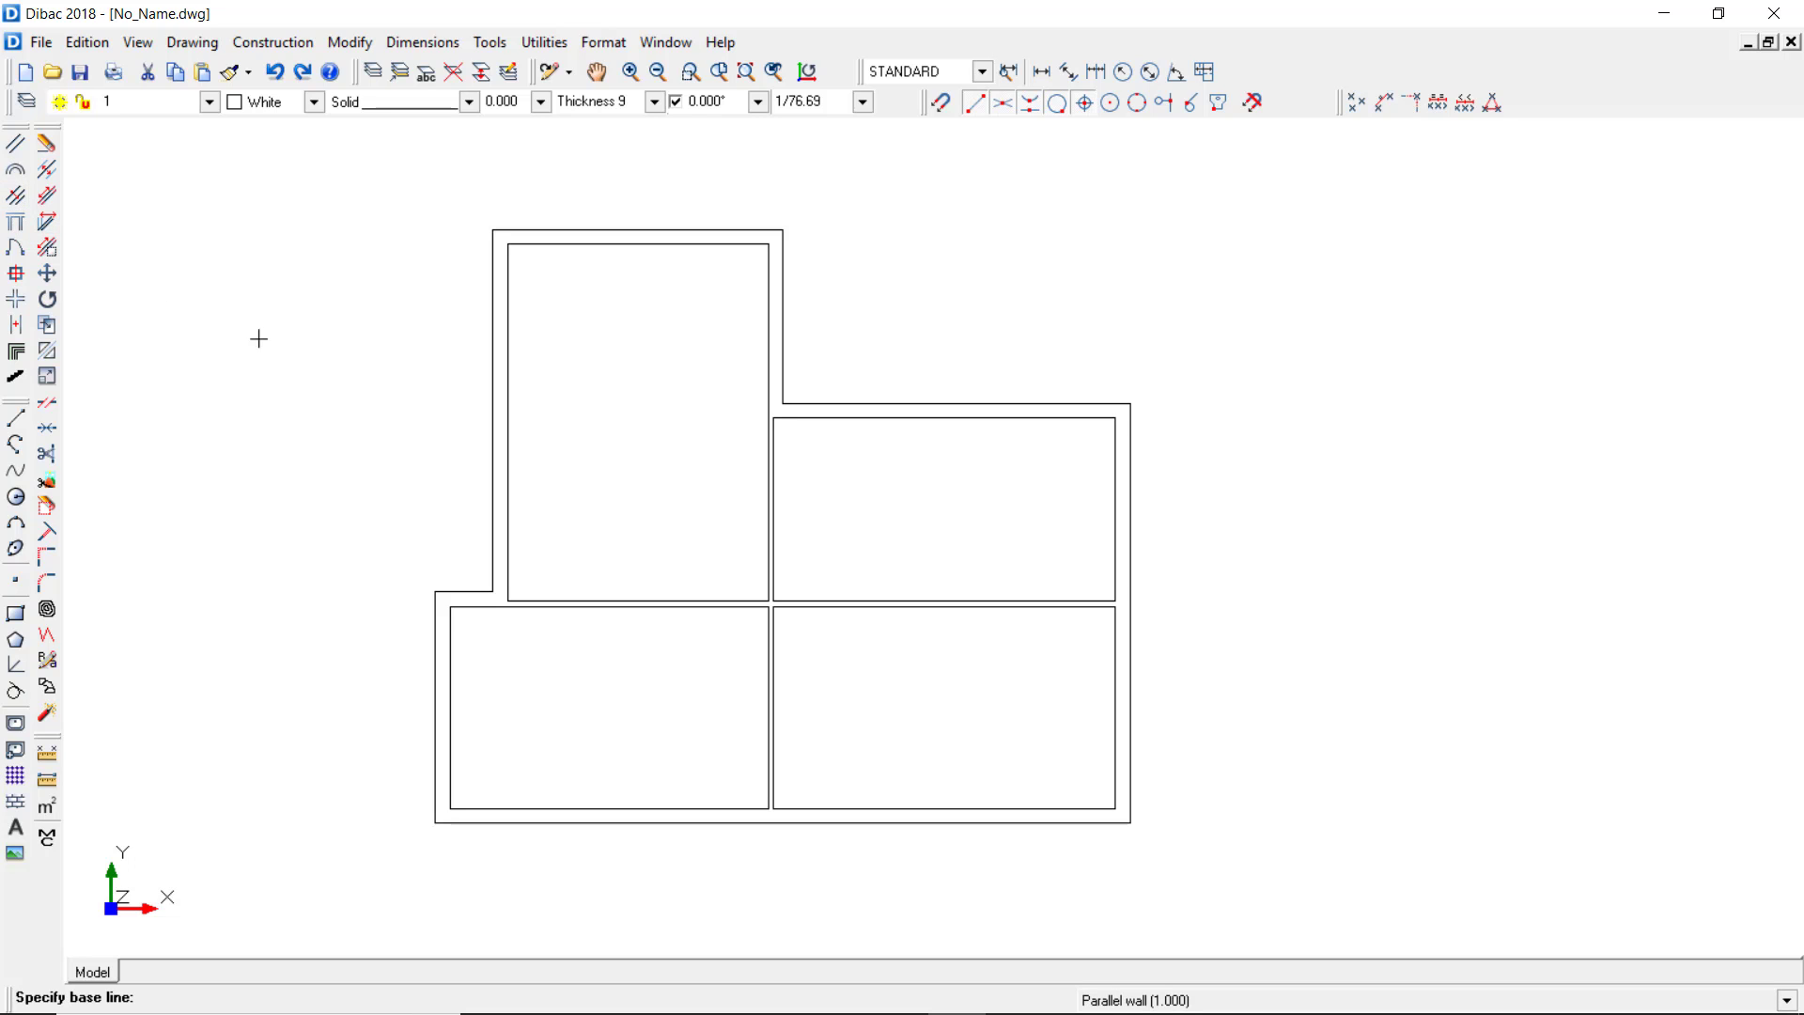
pyautogui.write('2')
pyautogui.press('Return')
pyautogui.click(767, 680)
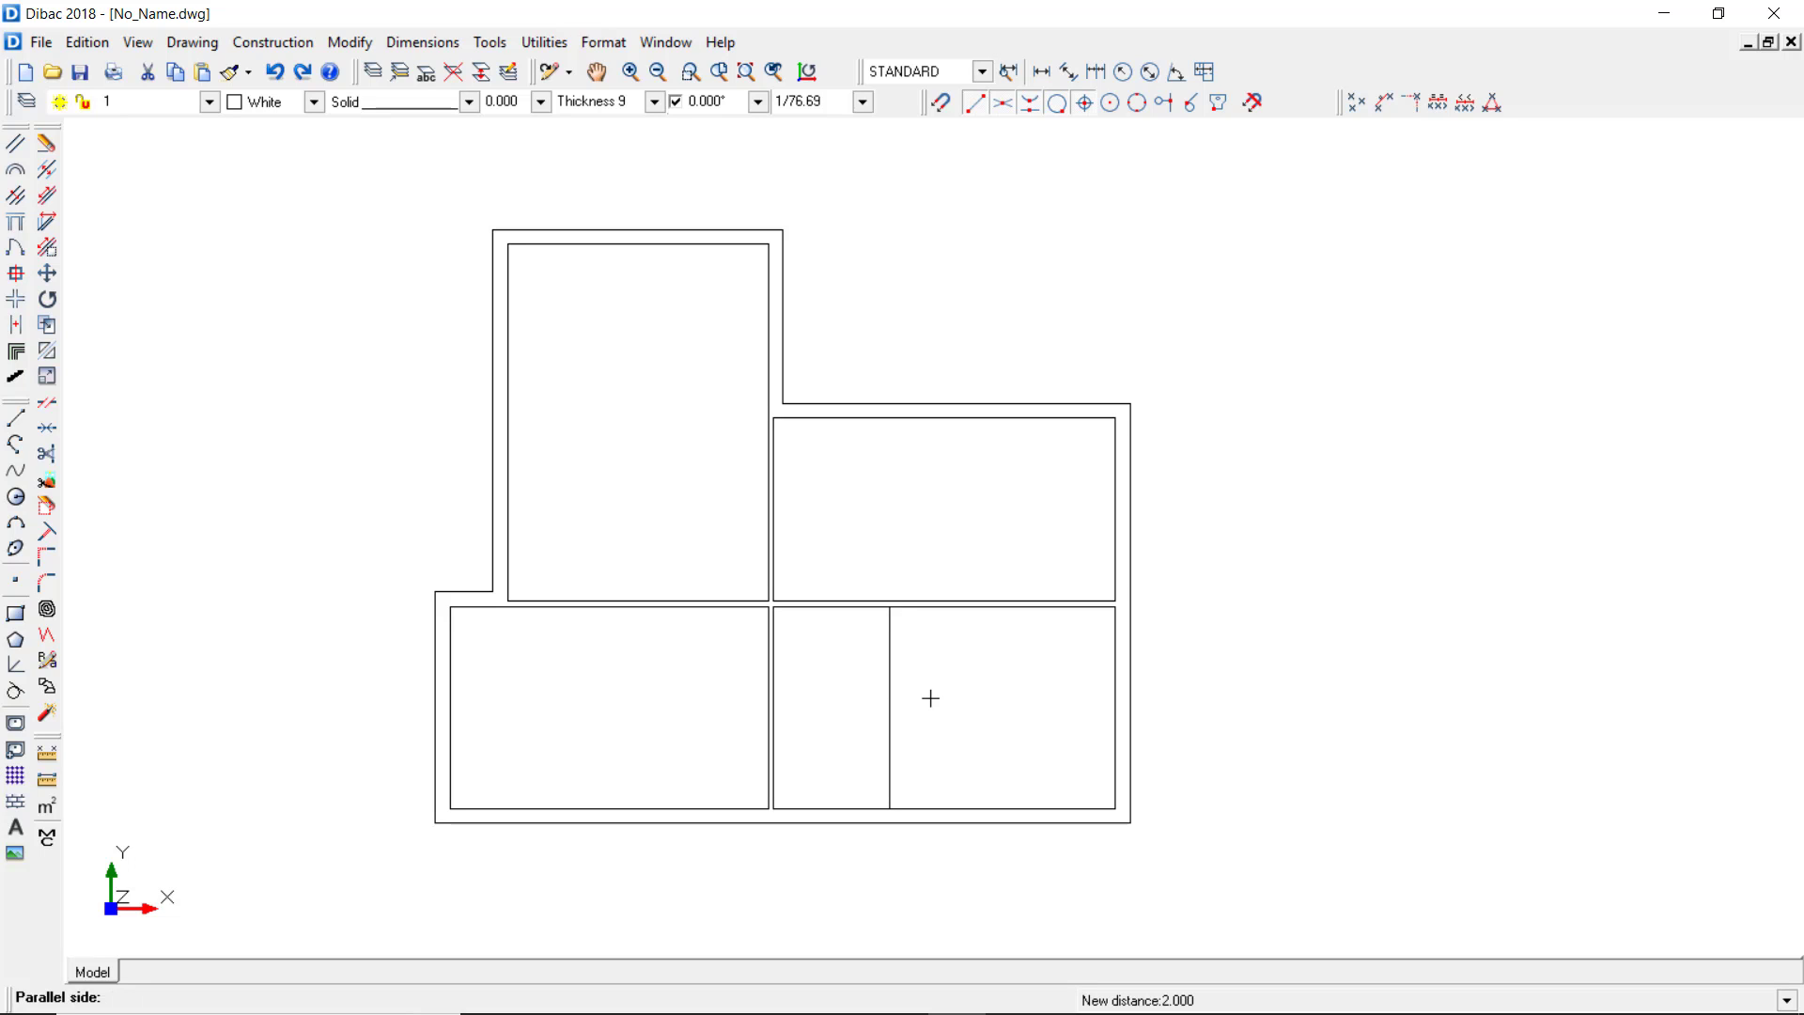
pyautogui.click(931, 697)
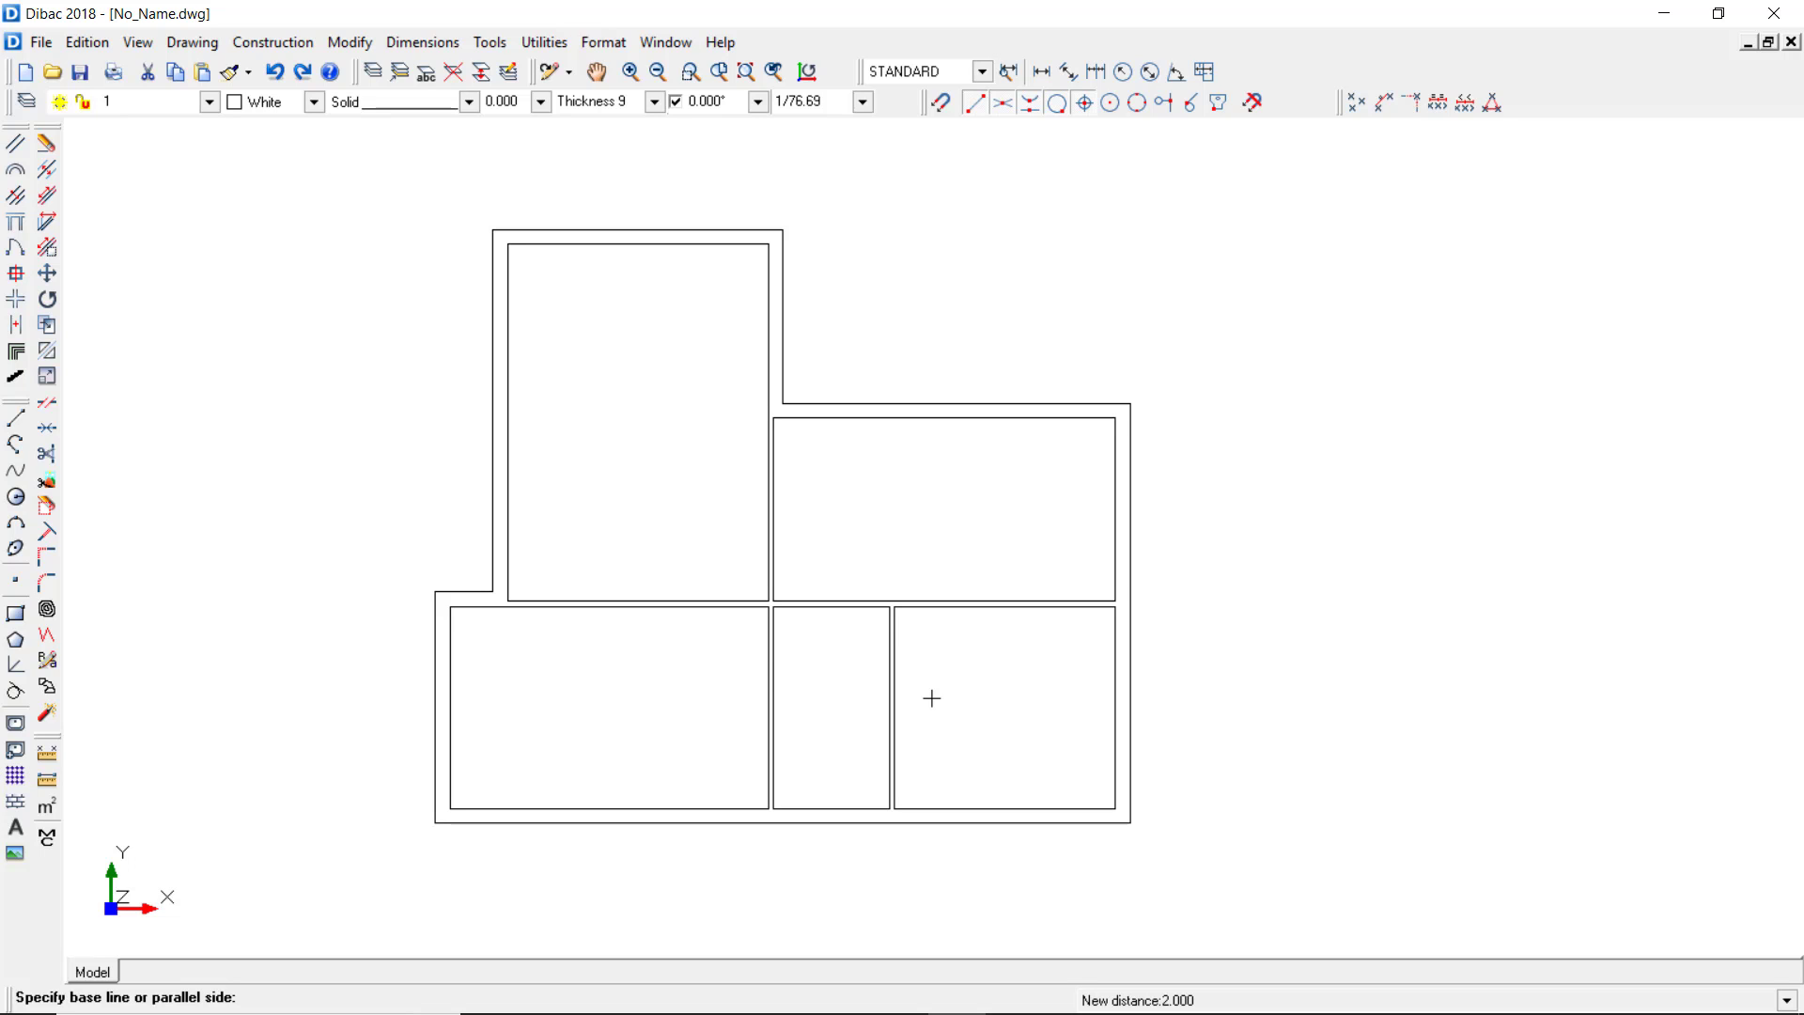
pyautogui.click(767, 669)
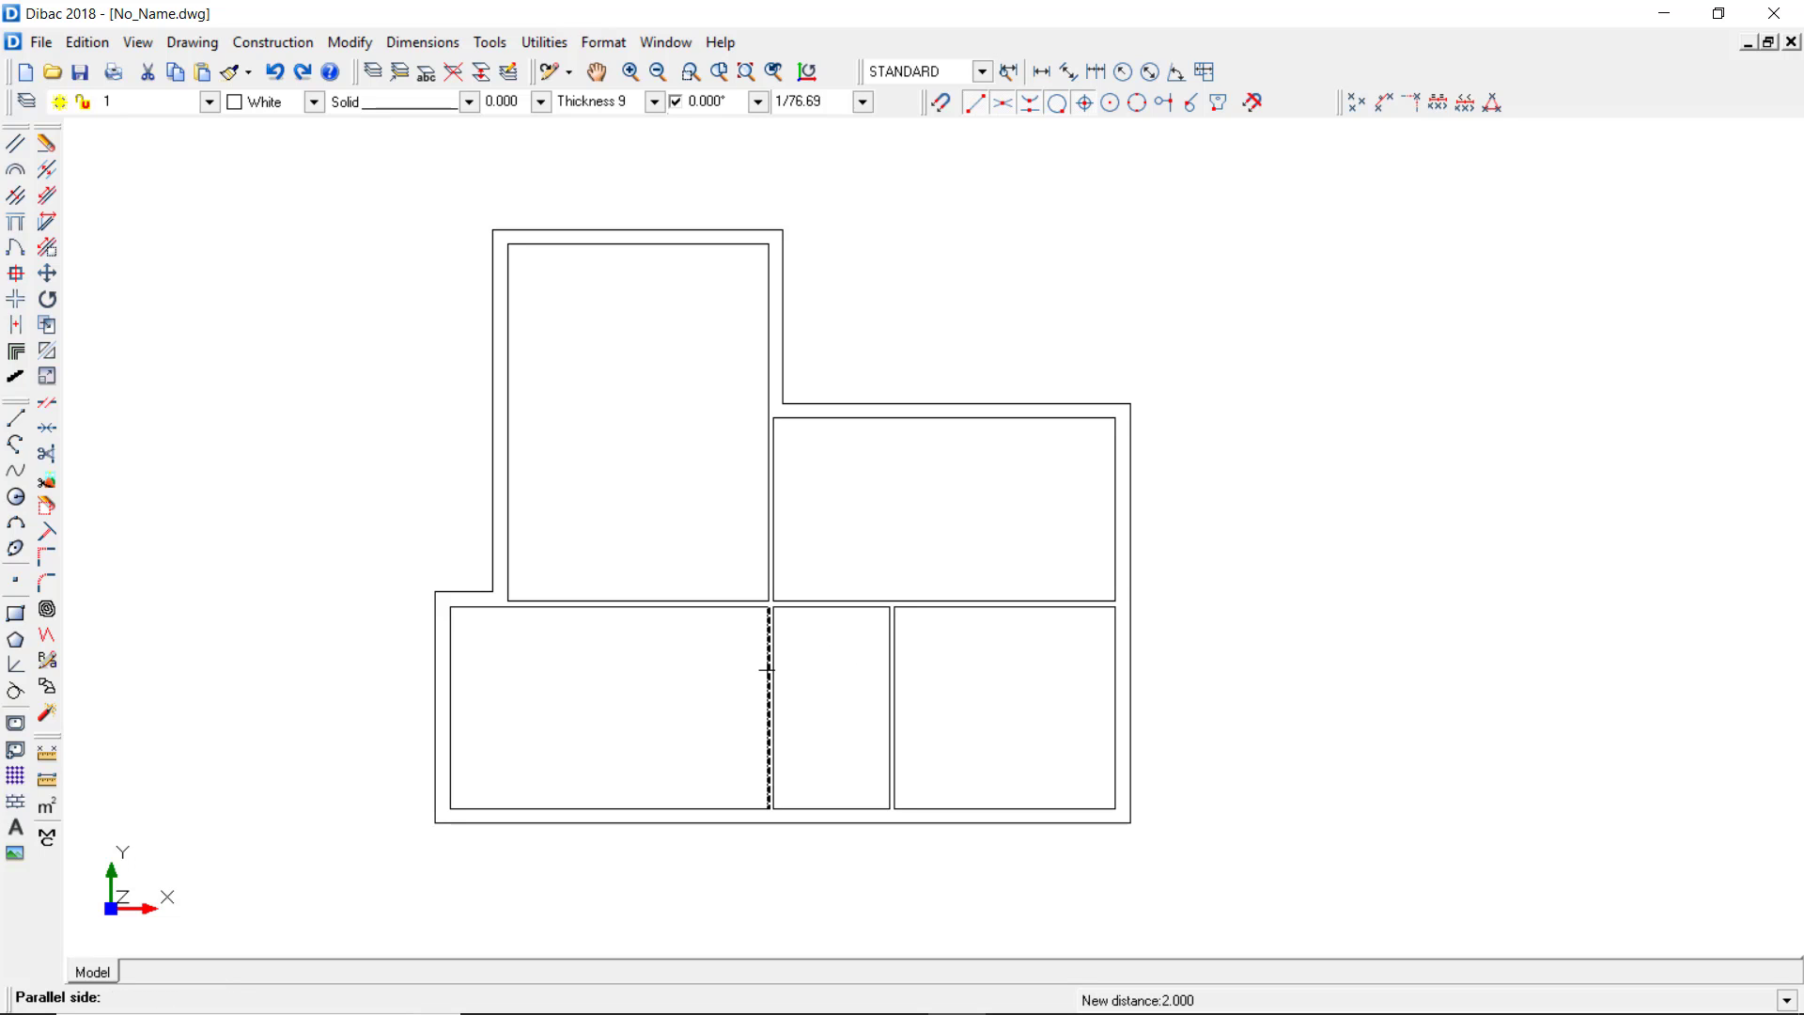
pyautogui.click(676, 676)
pyautogui.click(585, 662)
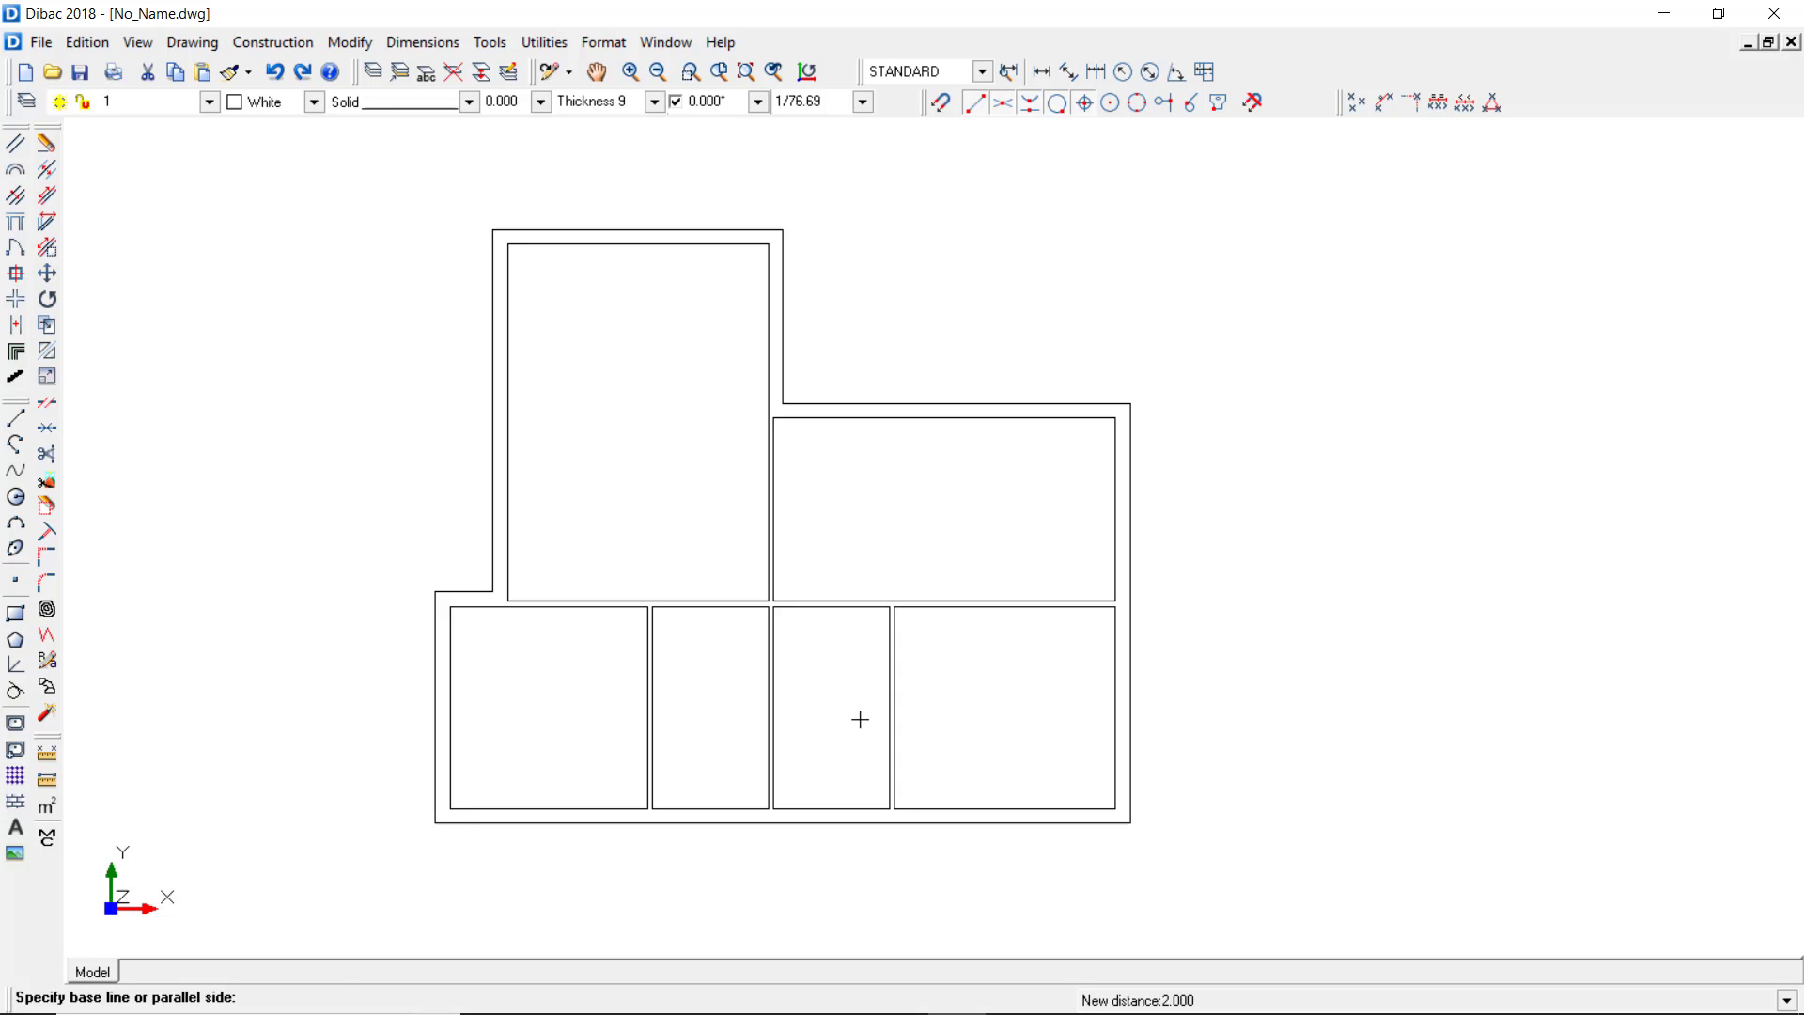
# Add two narrow 0.6 closet strips beside the new lower partition and the upper-right room's wall.
pyautogui.write('0,6')
pyautogui.press('Return')
pyautogui.click(892, 711)
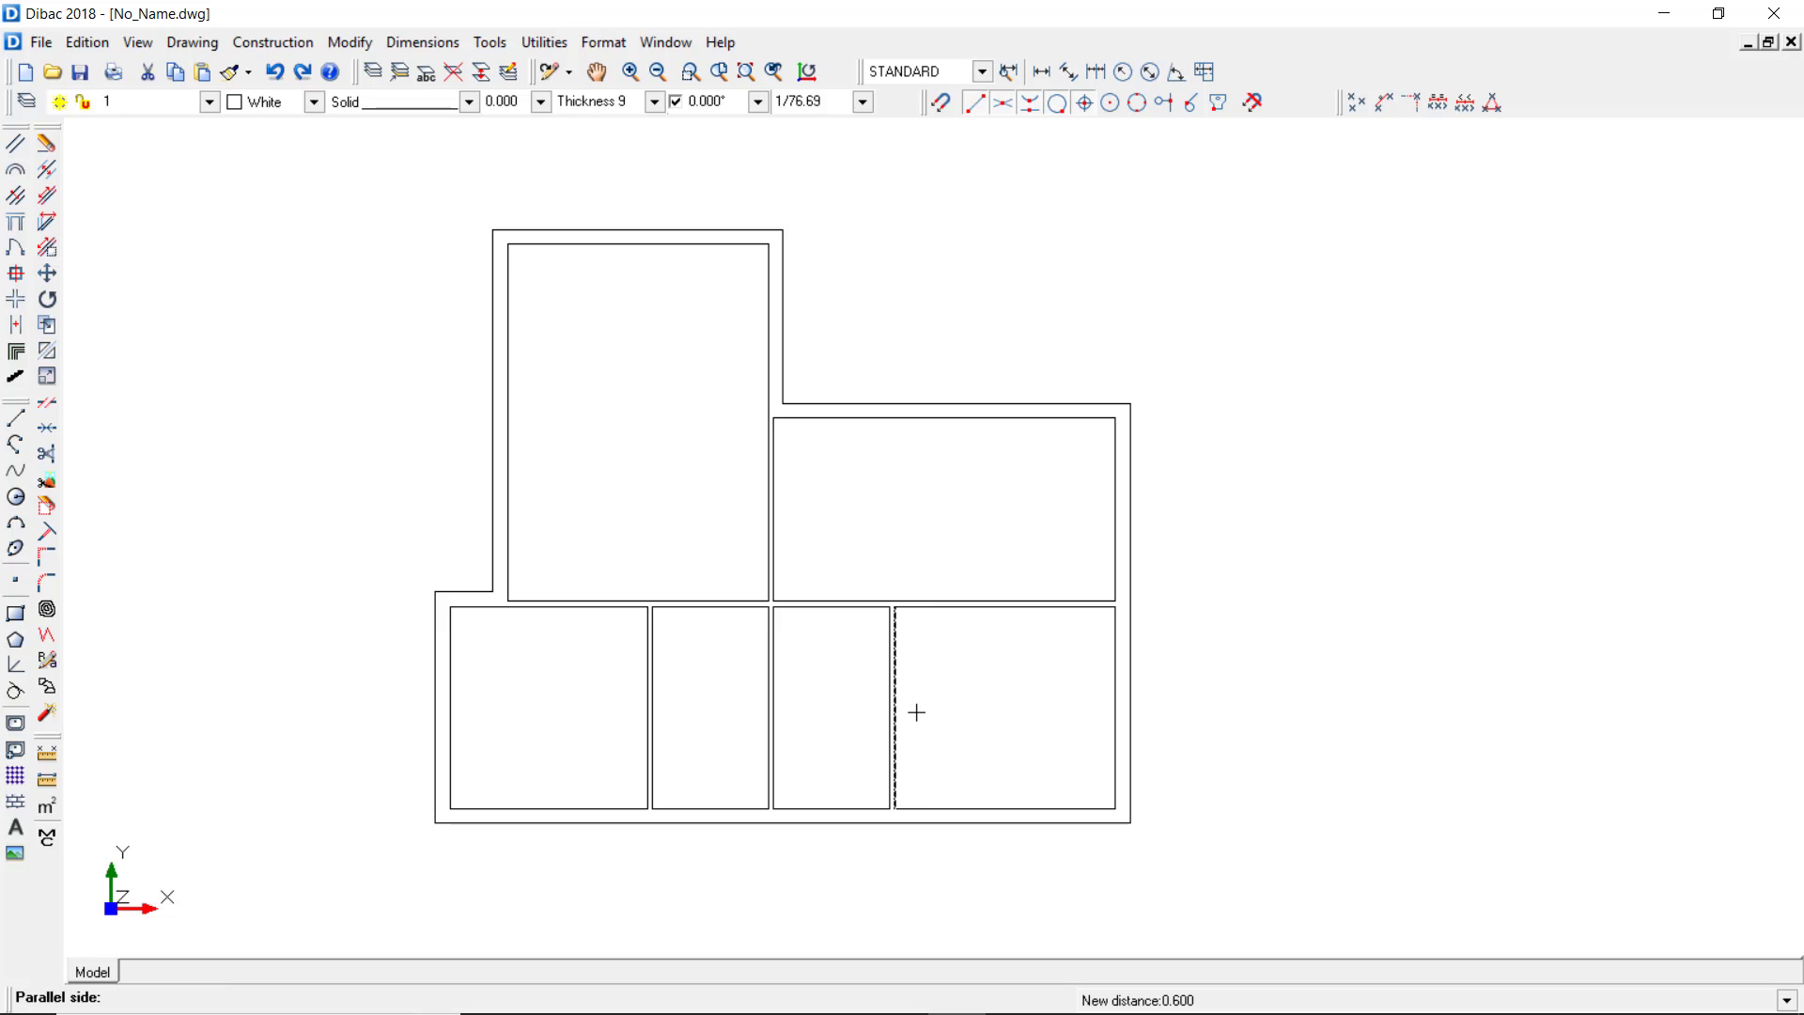
pyautogui.click(957, 705)
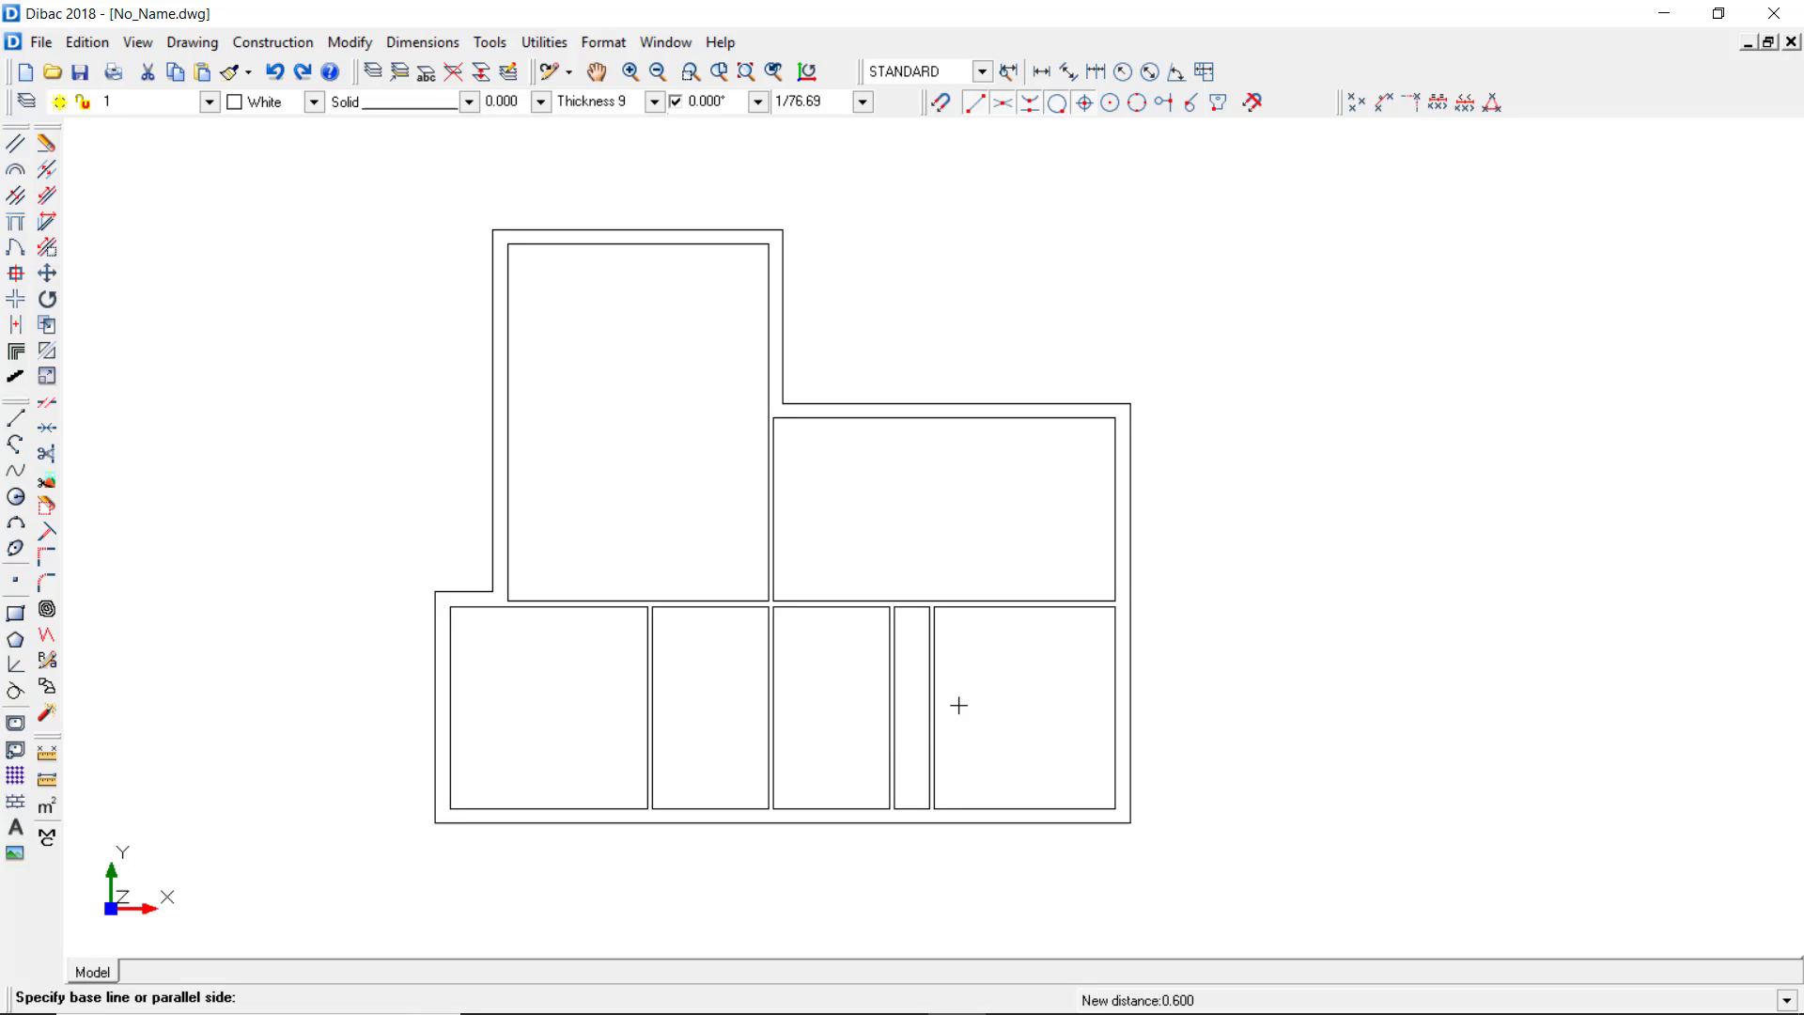
pyautogui.click(773, 512)
pyautogui.click(840, 507)
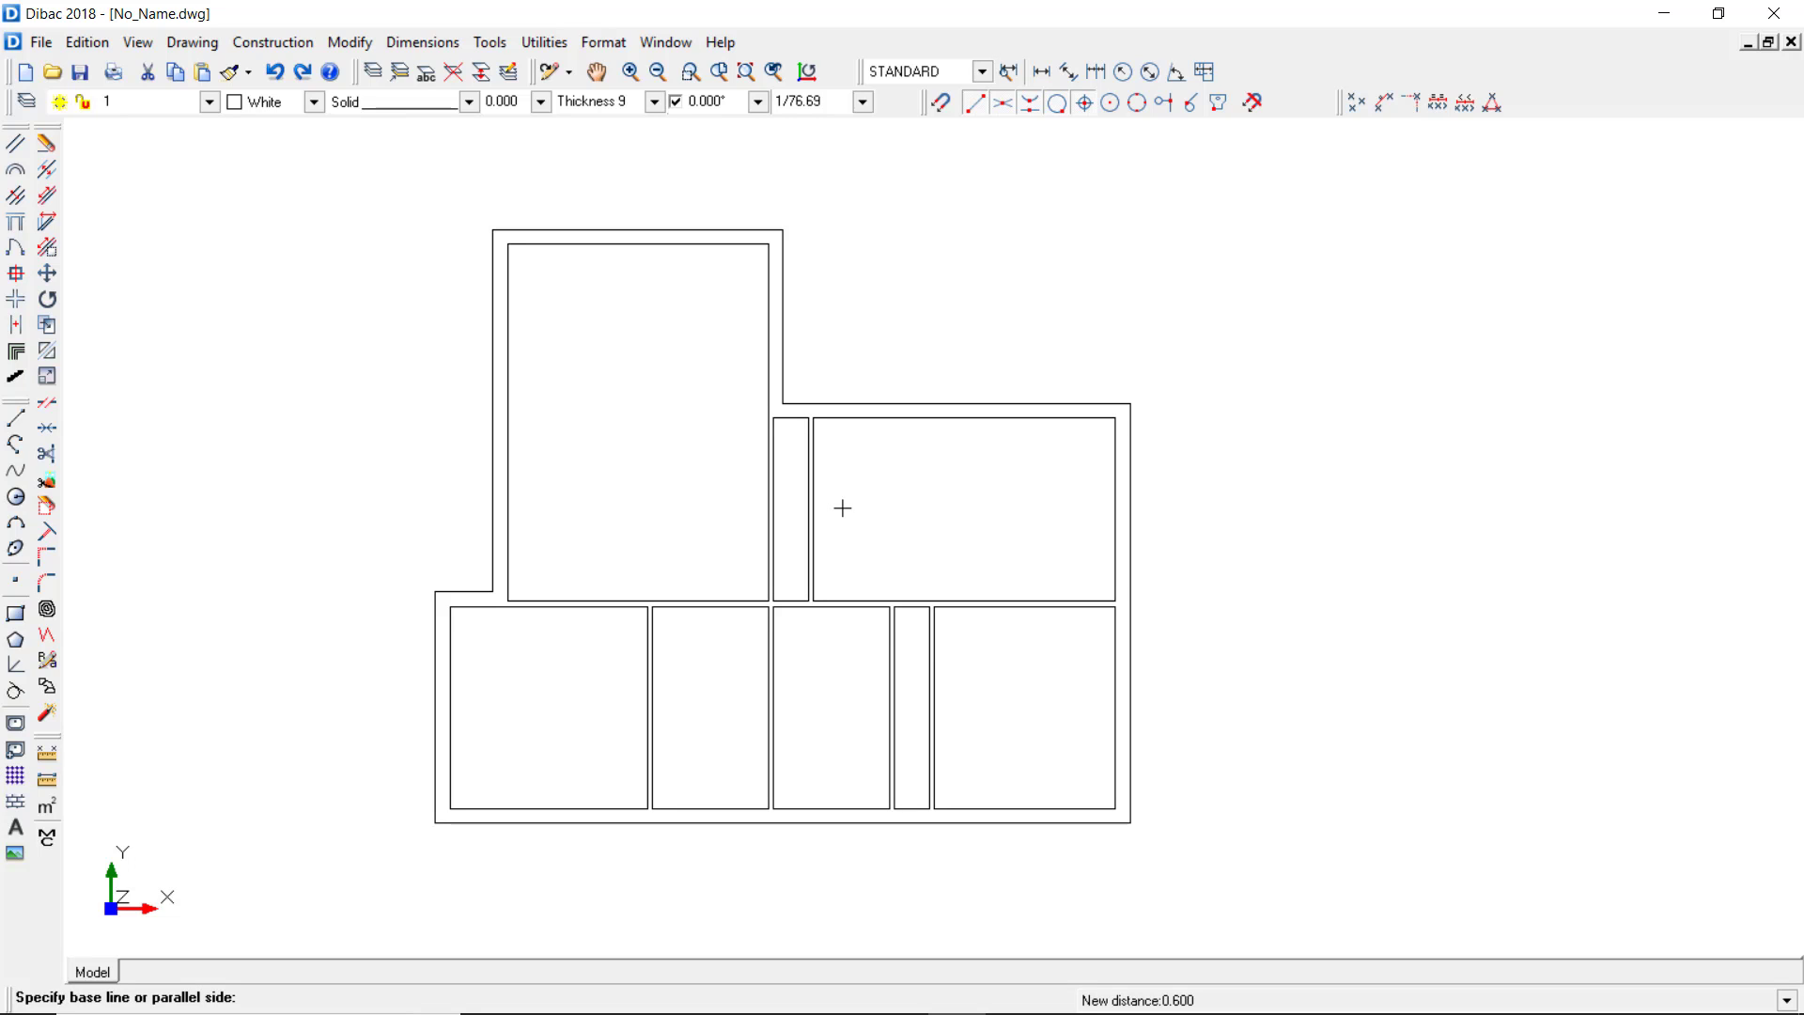
# Add cross-walls 2.5 above the bottom walls of the middle room and the narrow strip.
pyautogui.write('2,5')
pyautogui.press('Return')
pyautogui.click(815, 808)
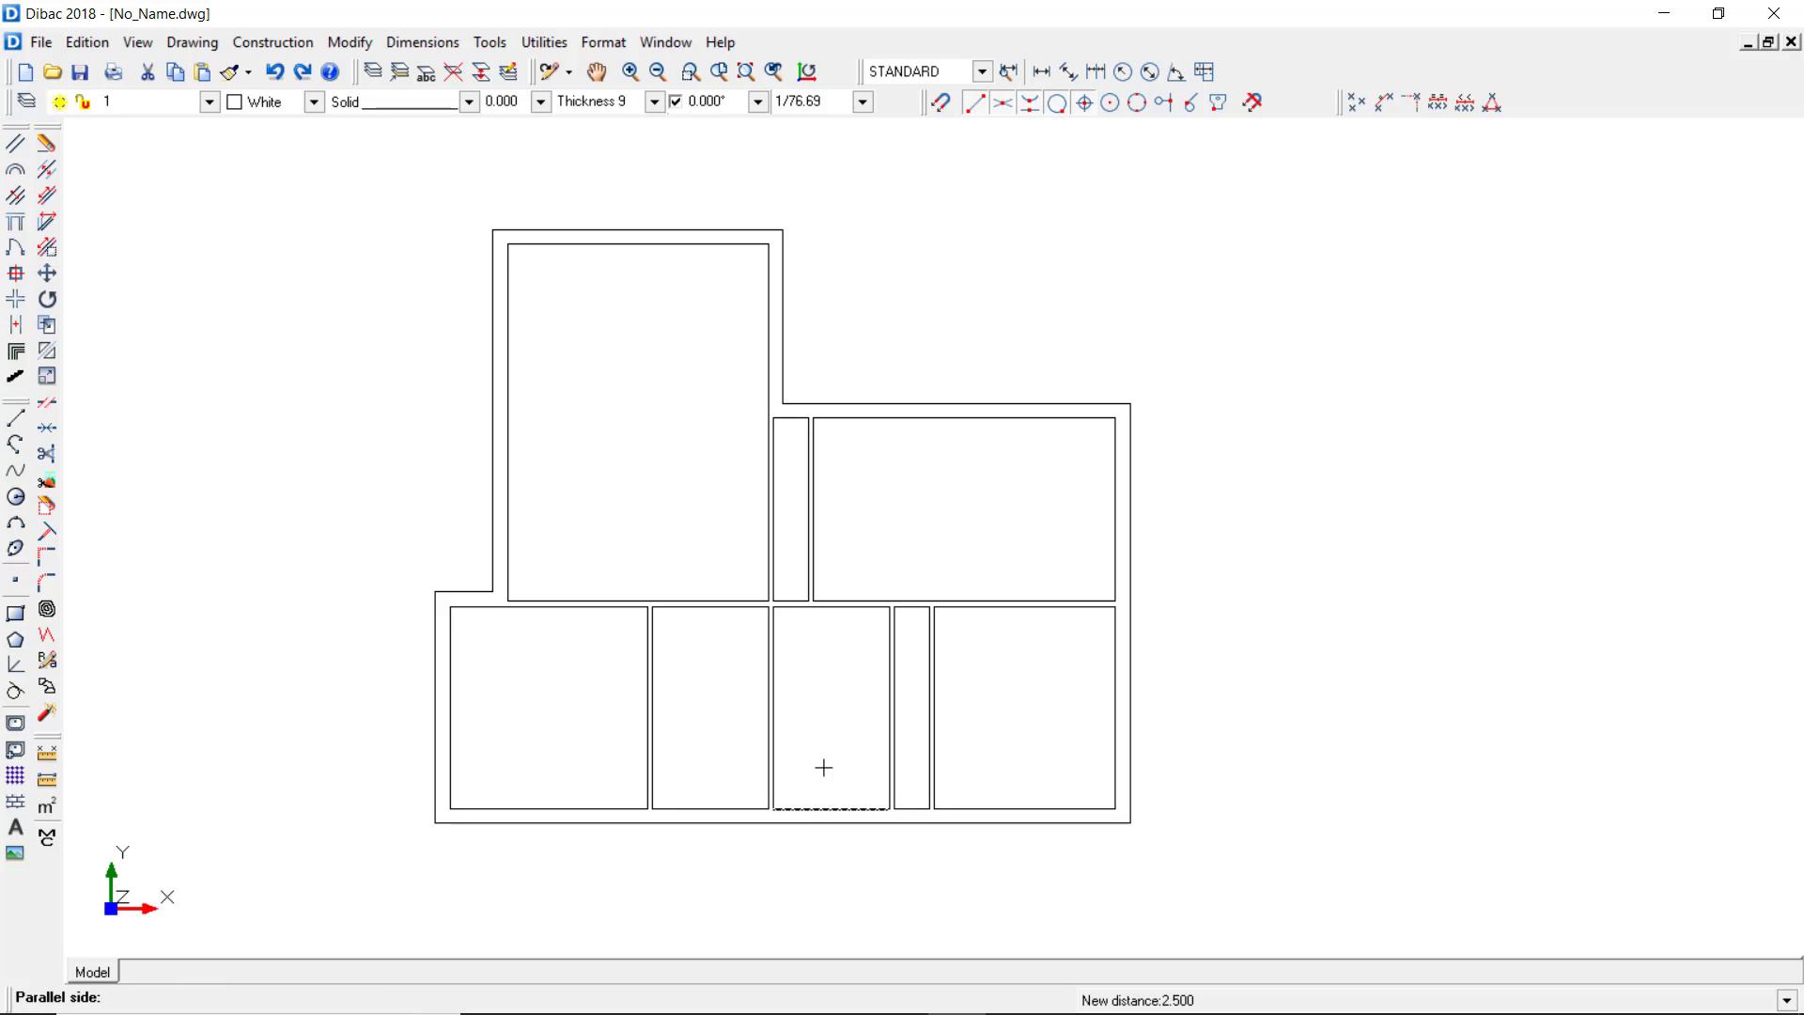
pyautogui.click(824, 767)
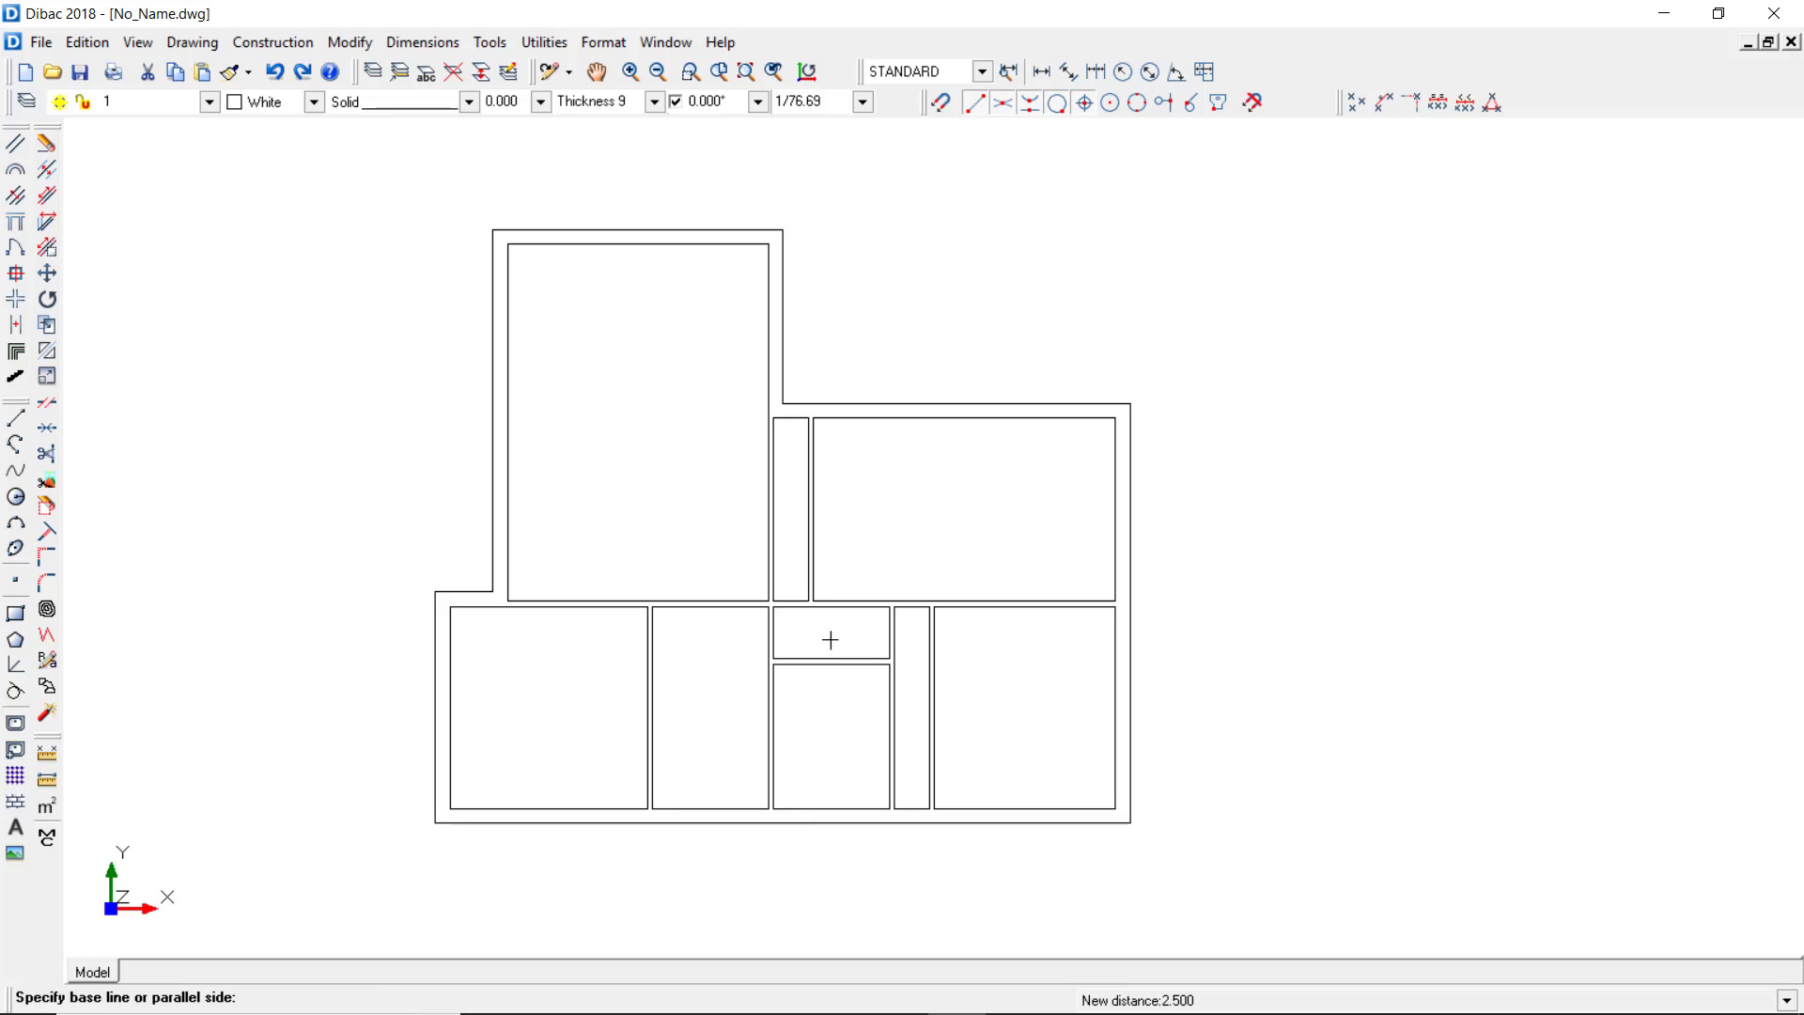
pyautogui.click(903, 806)
pyautogui.click(916, 648)
# Delete the two short wall pieces above the closets to open a hallway, then bring up the door settings.
pyautogui.press('Escape')
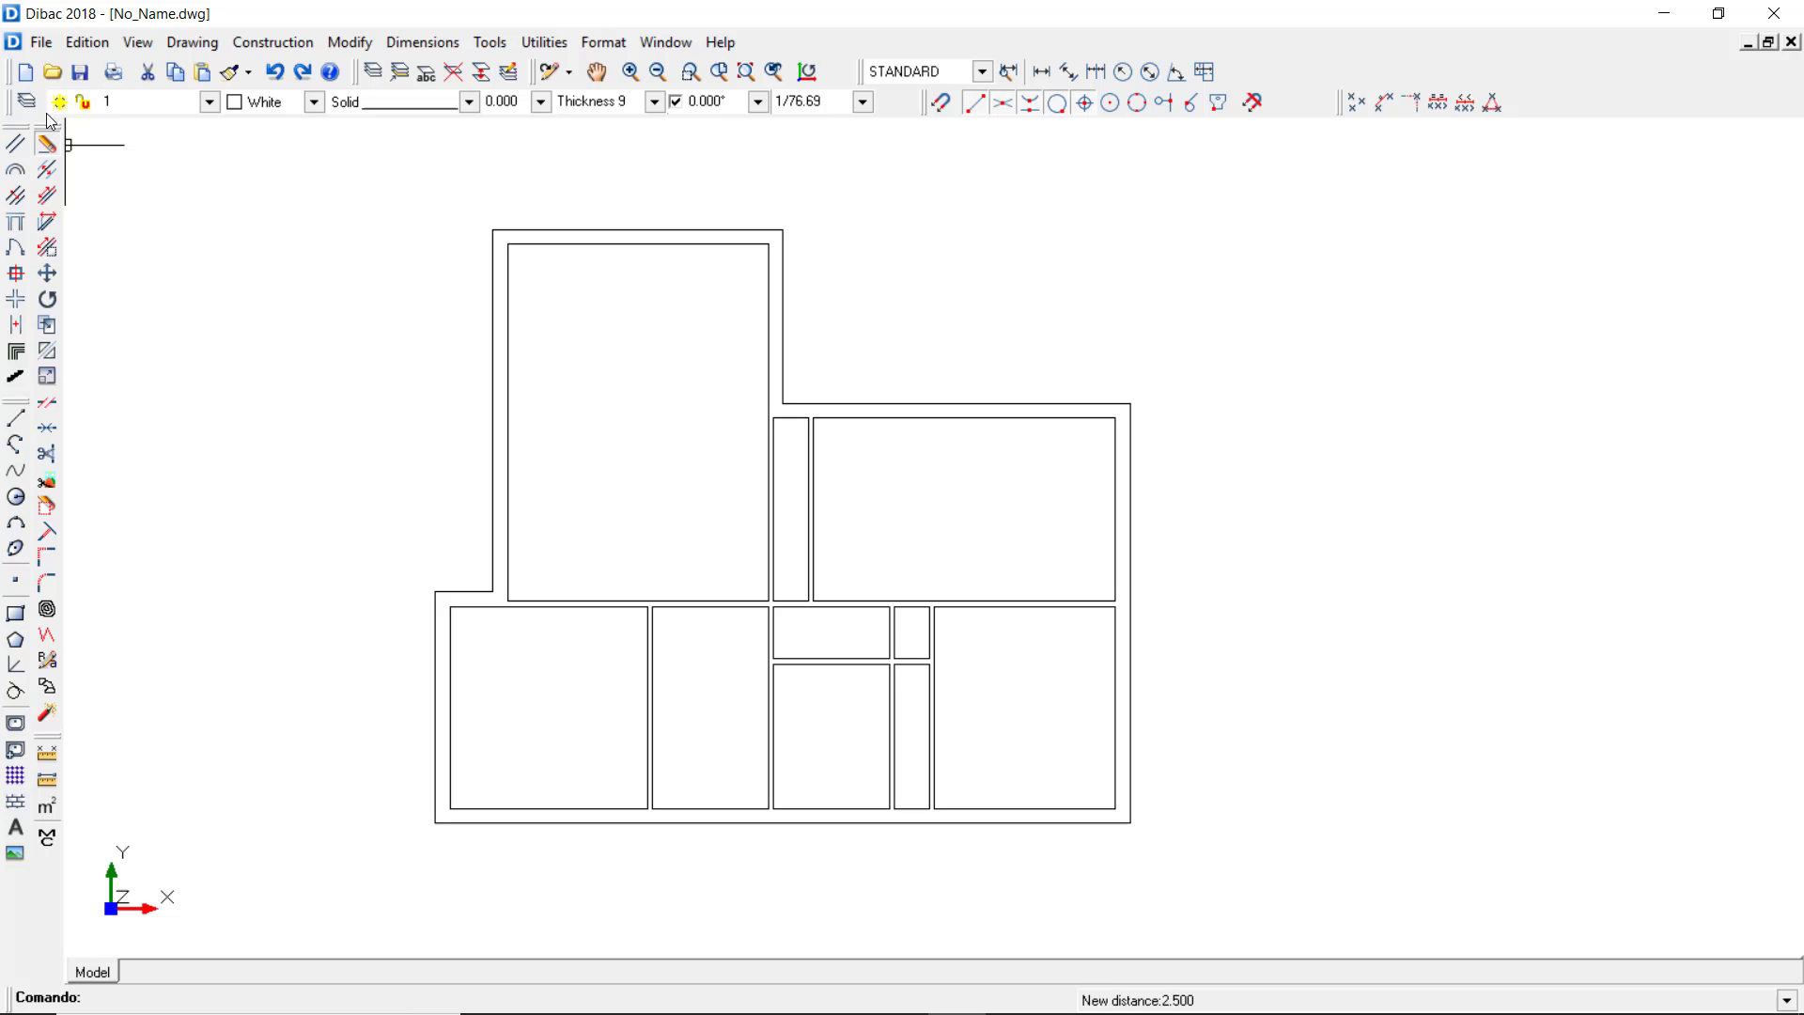
pyautogui.click(46, 142)
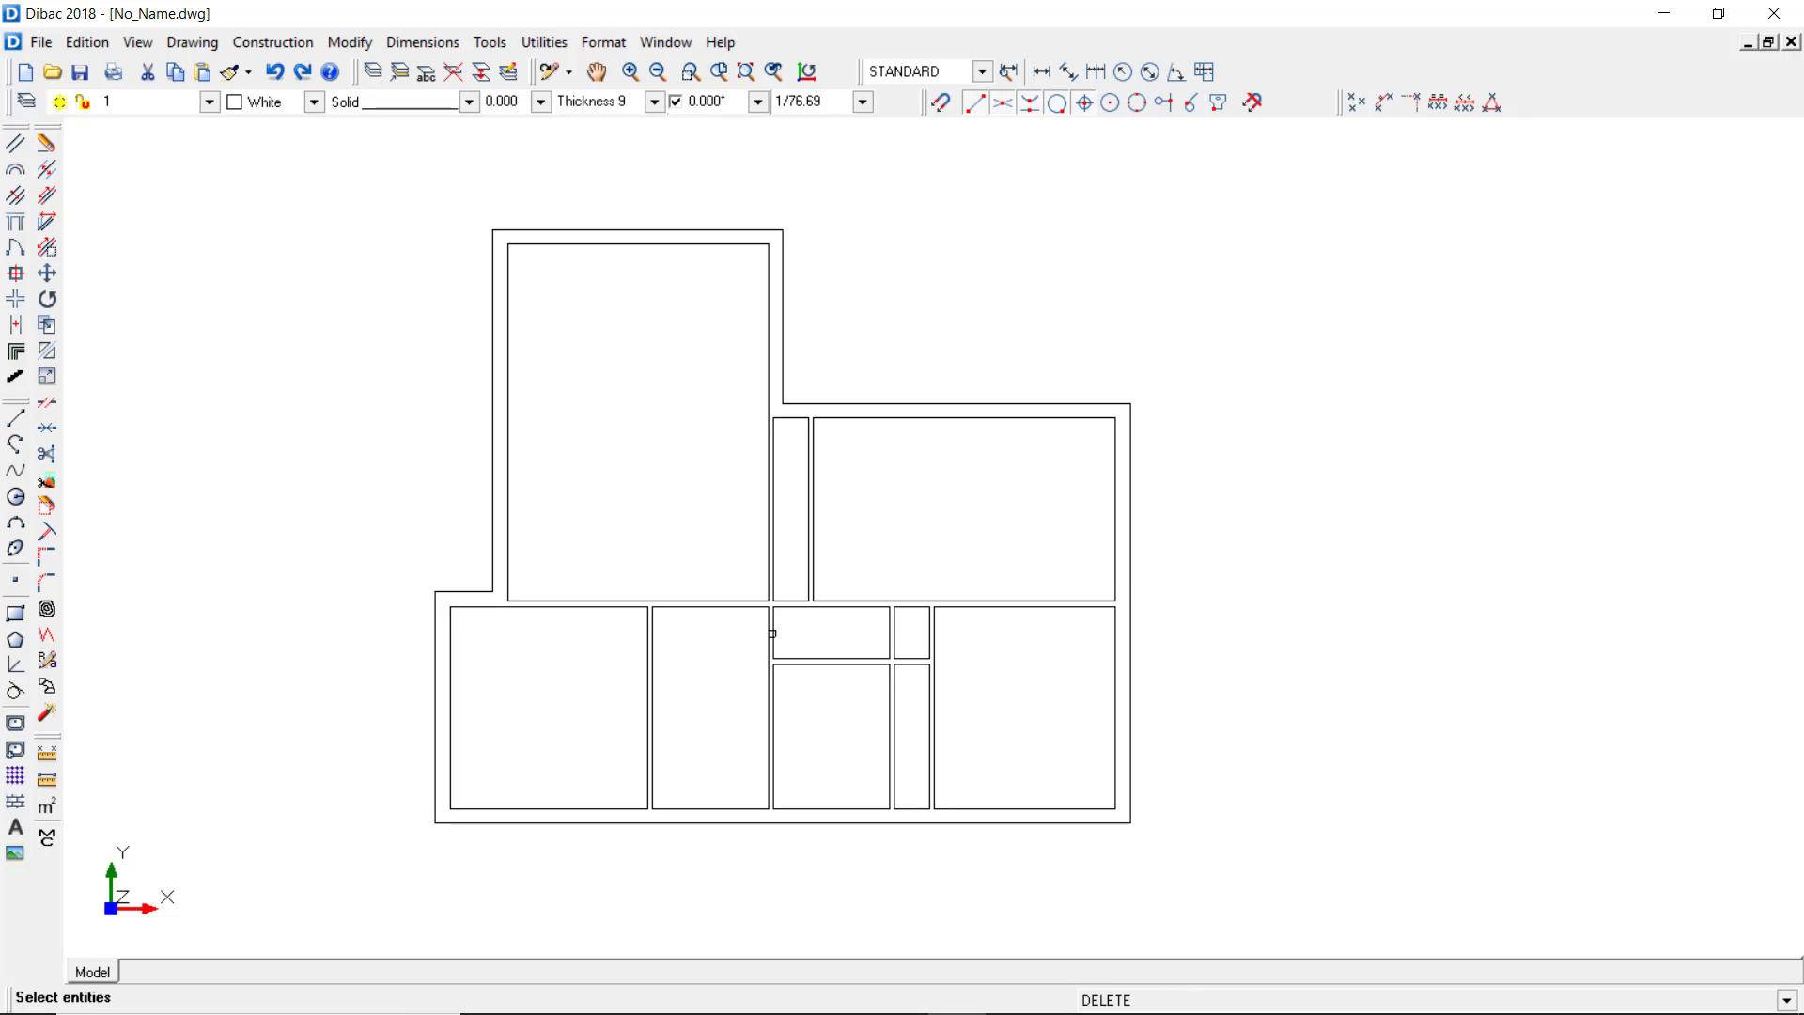
pyautogui.click(767, 633)
pyautogui.rightClick(729, 624)
pyautogui.click(933, 636)
pyautogui.rightClick(975, 636)
pyautogui.rightClick(995, 642)
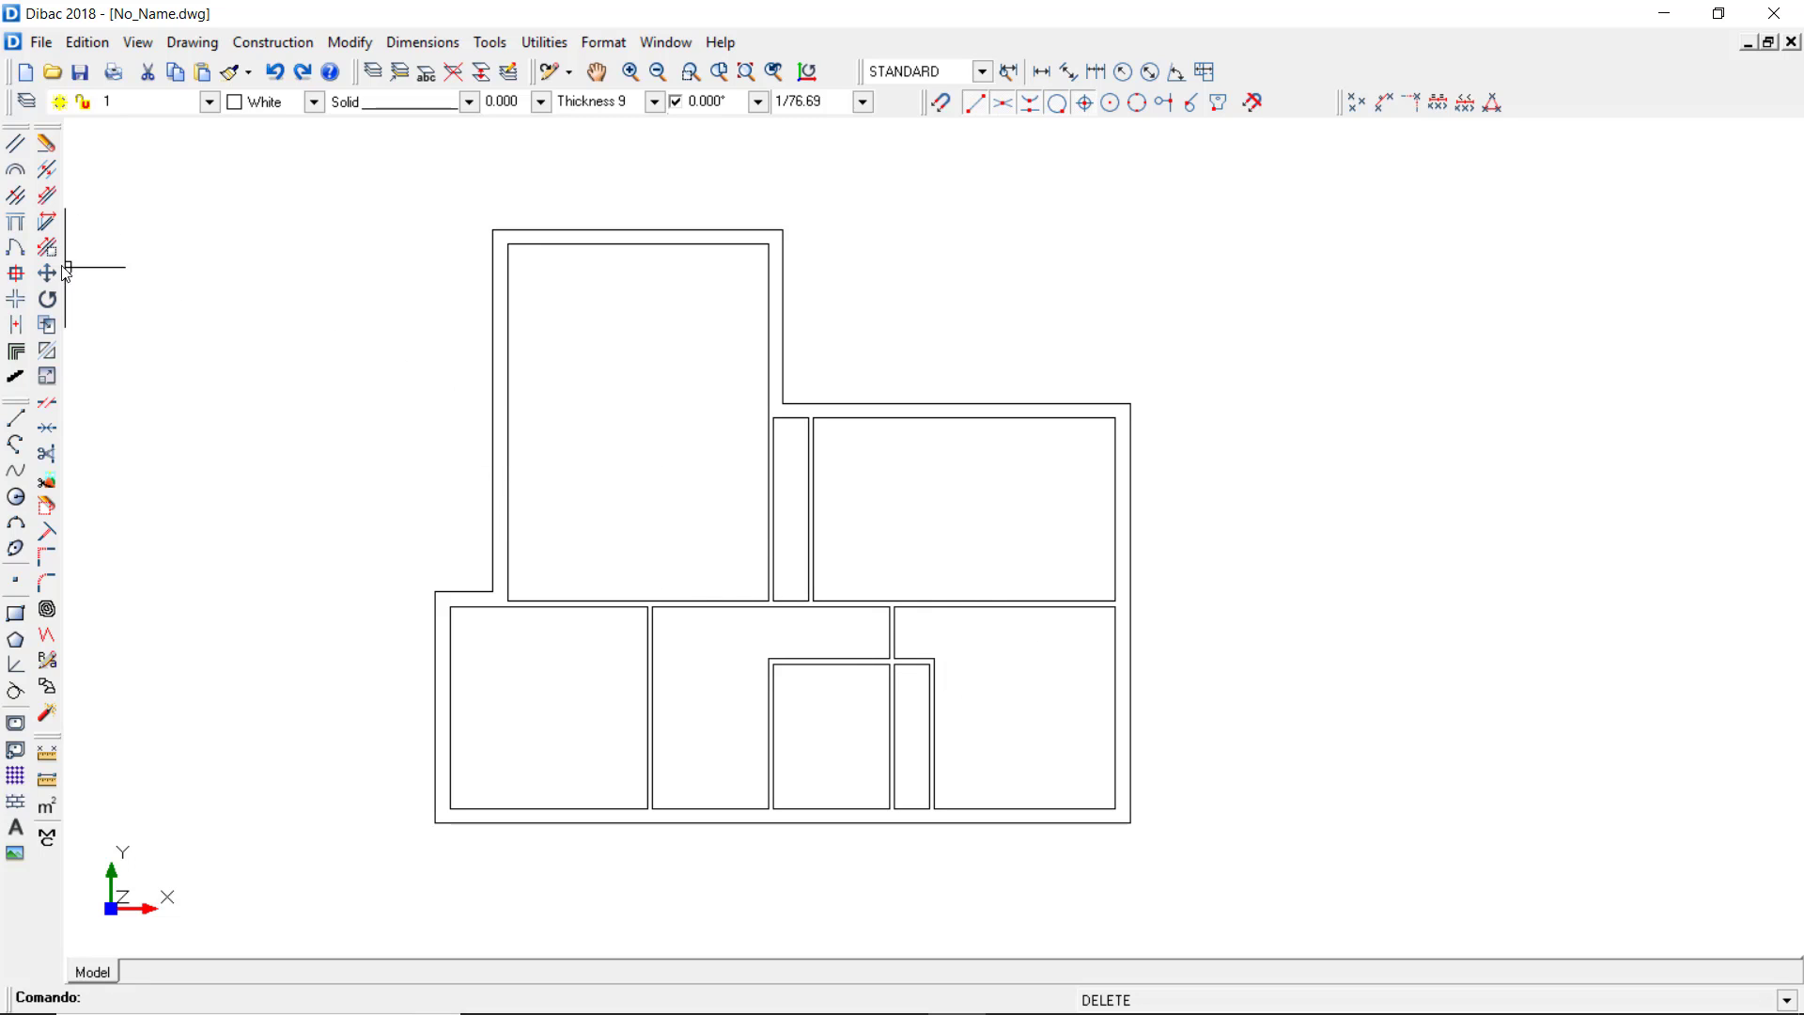
pyautogui.click(17, 200)
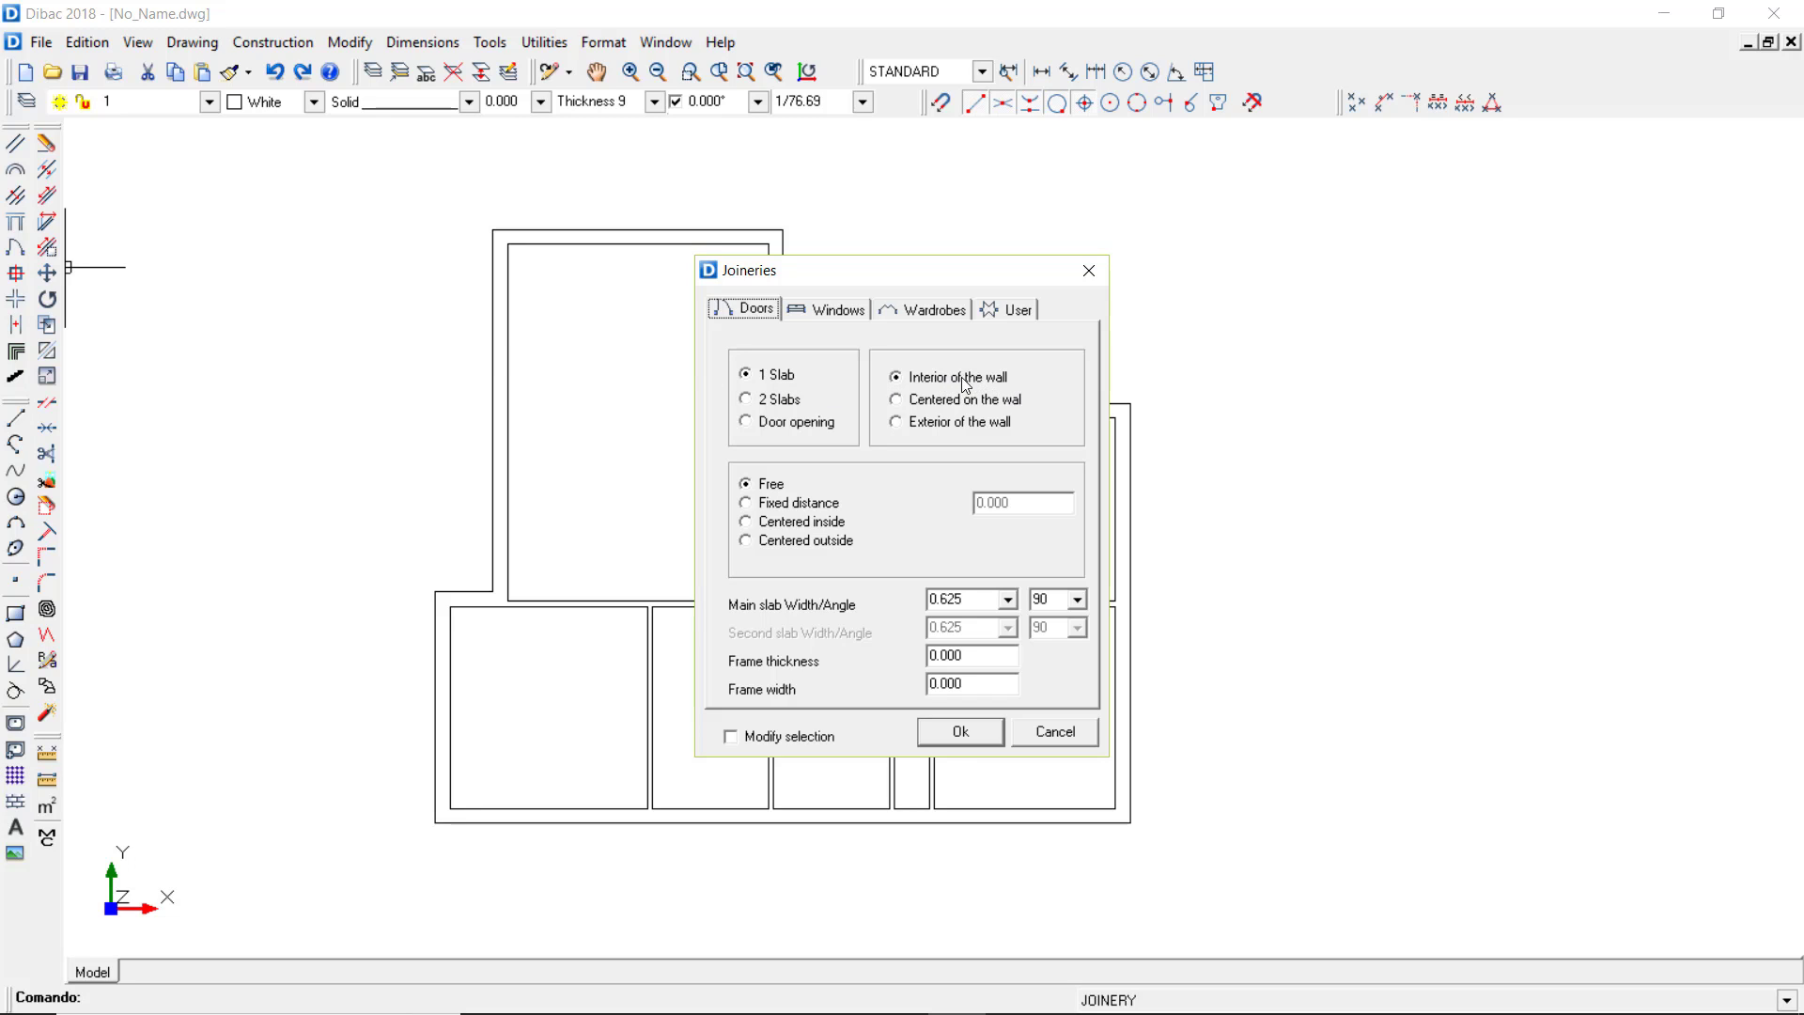
# Place a red single-slab door, 0.800 wide and centred in the wall, in the bottom exterior wall.
pyautogui.click(761, 523)
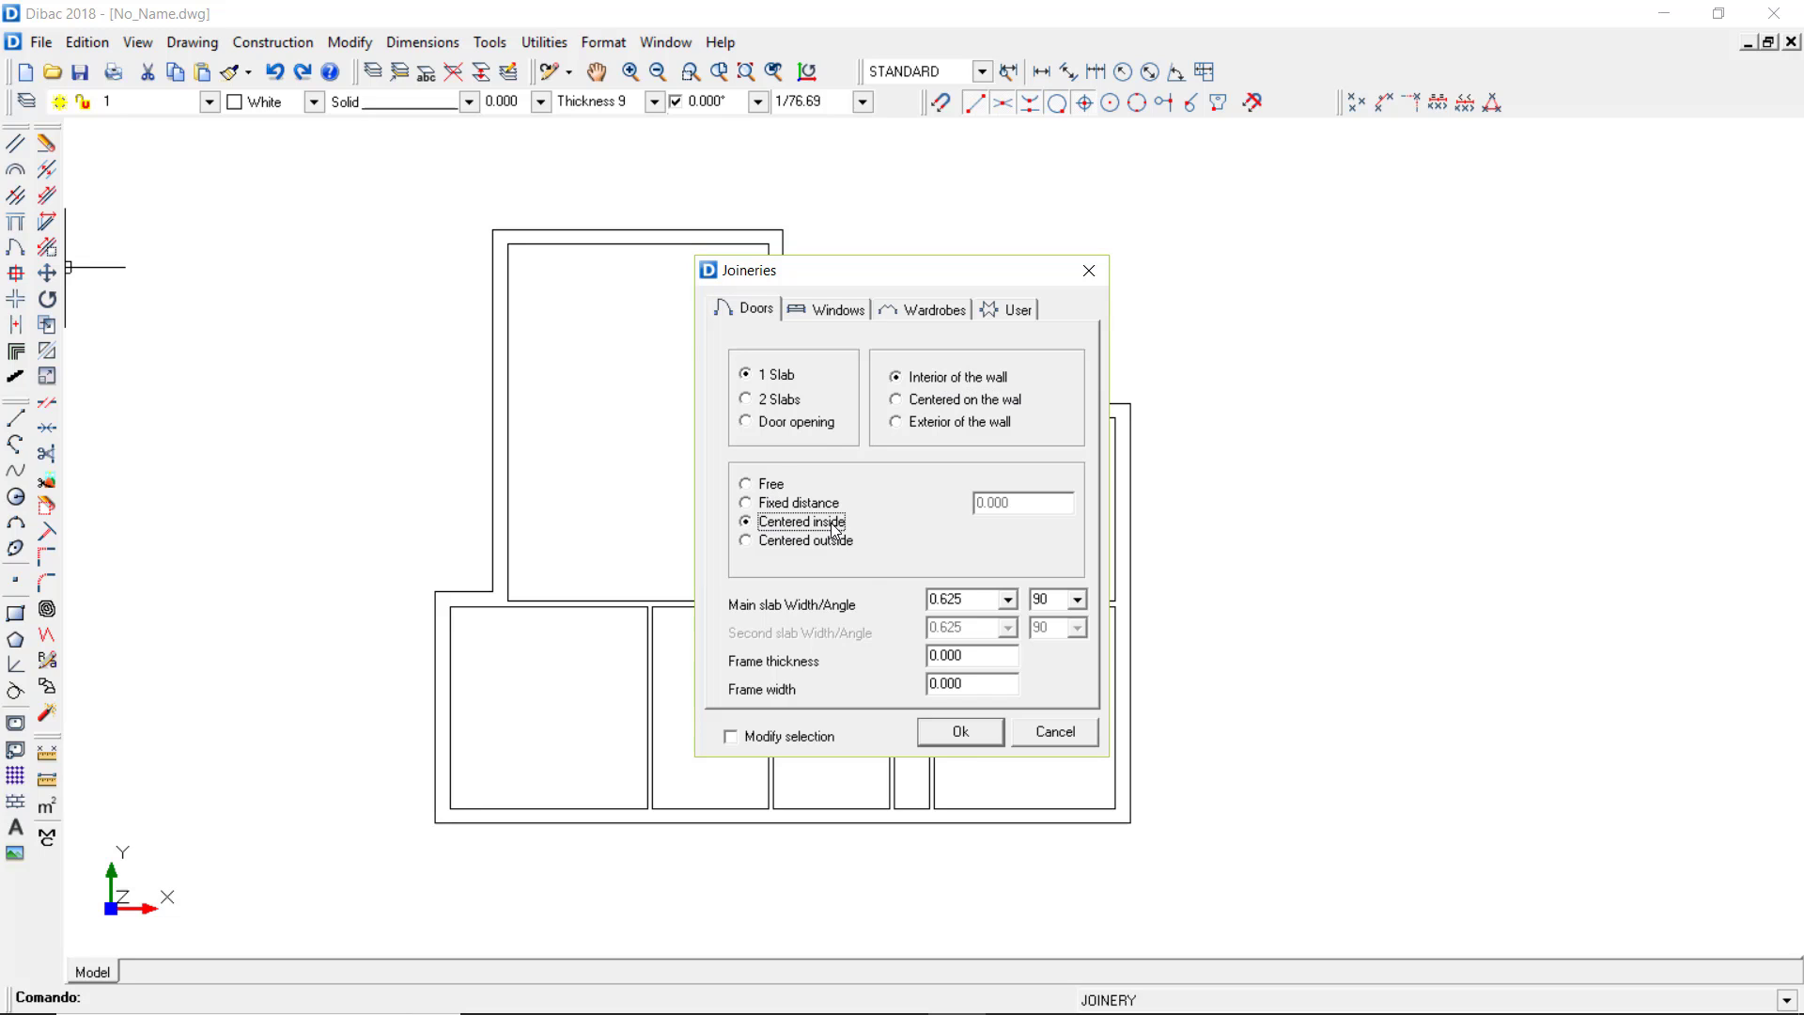
pyautogui.click(1002, 600)
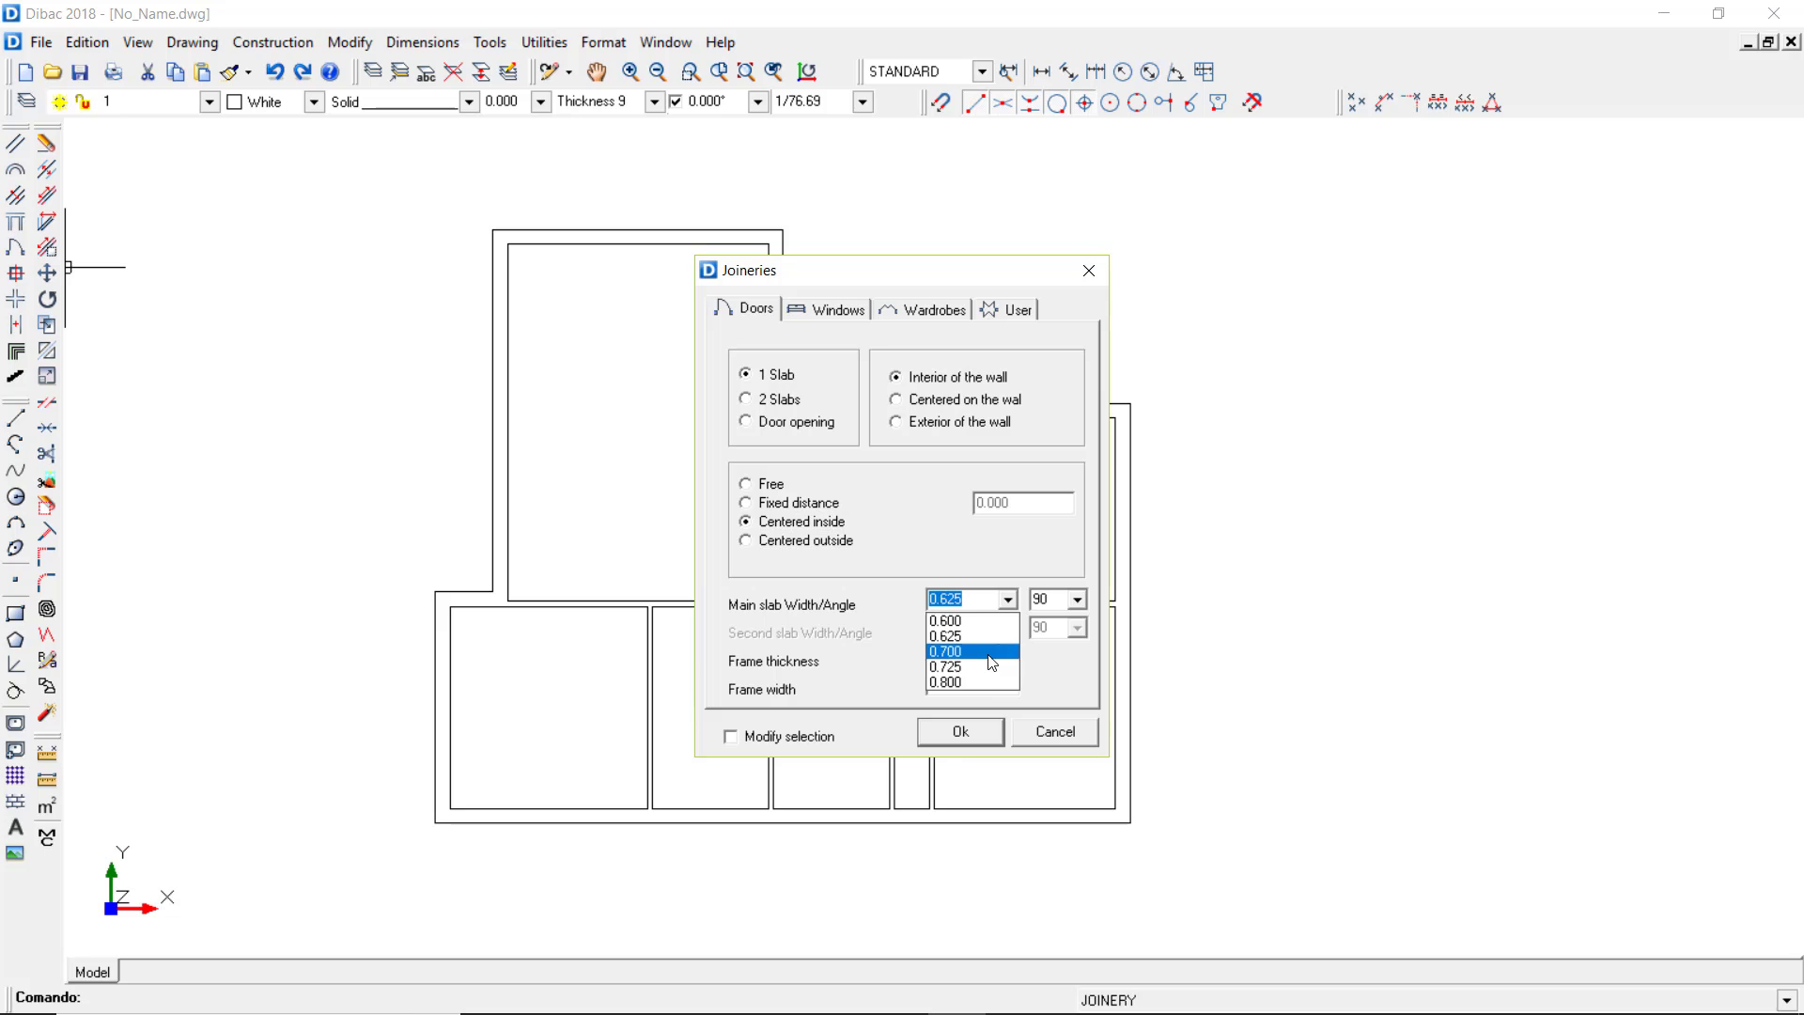
pyautogui.click(956, 683)
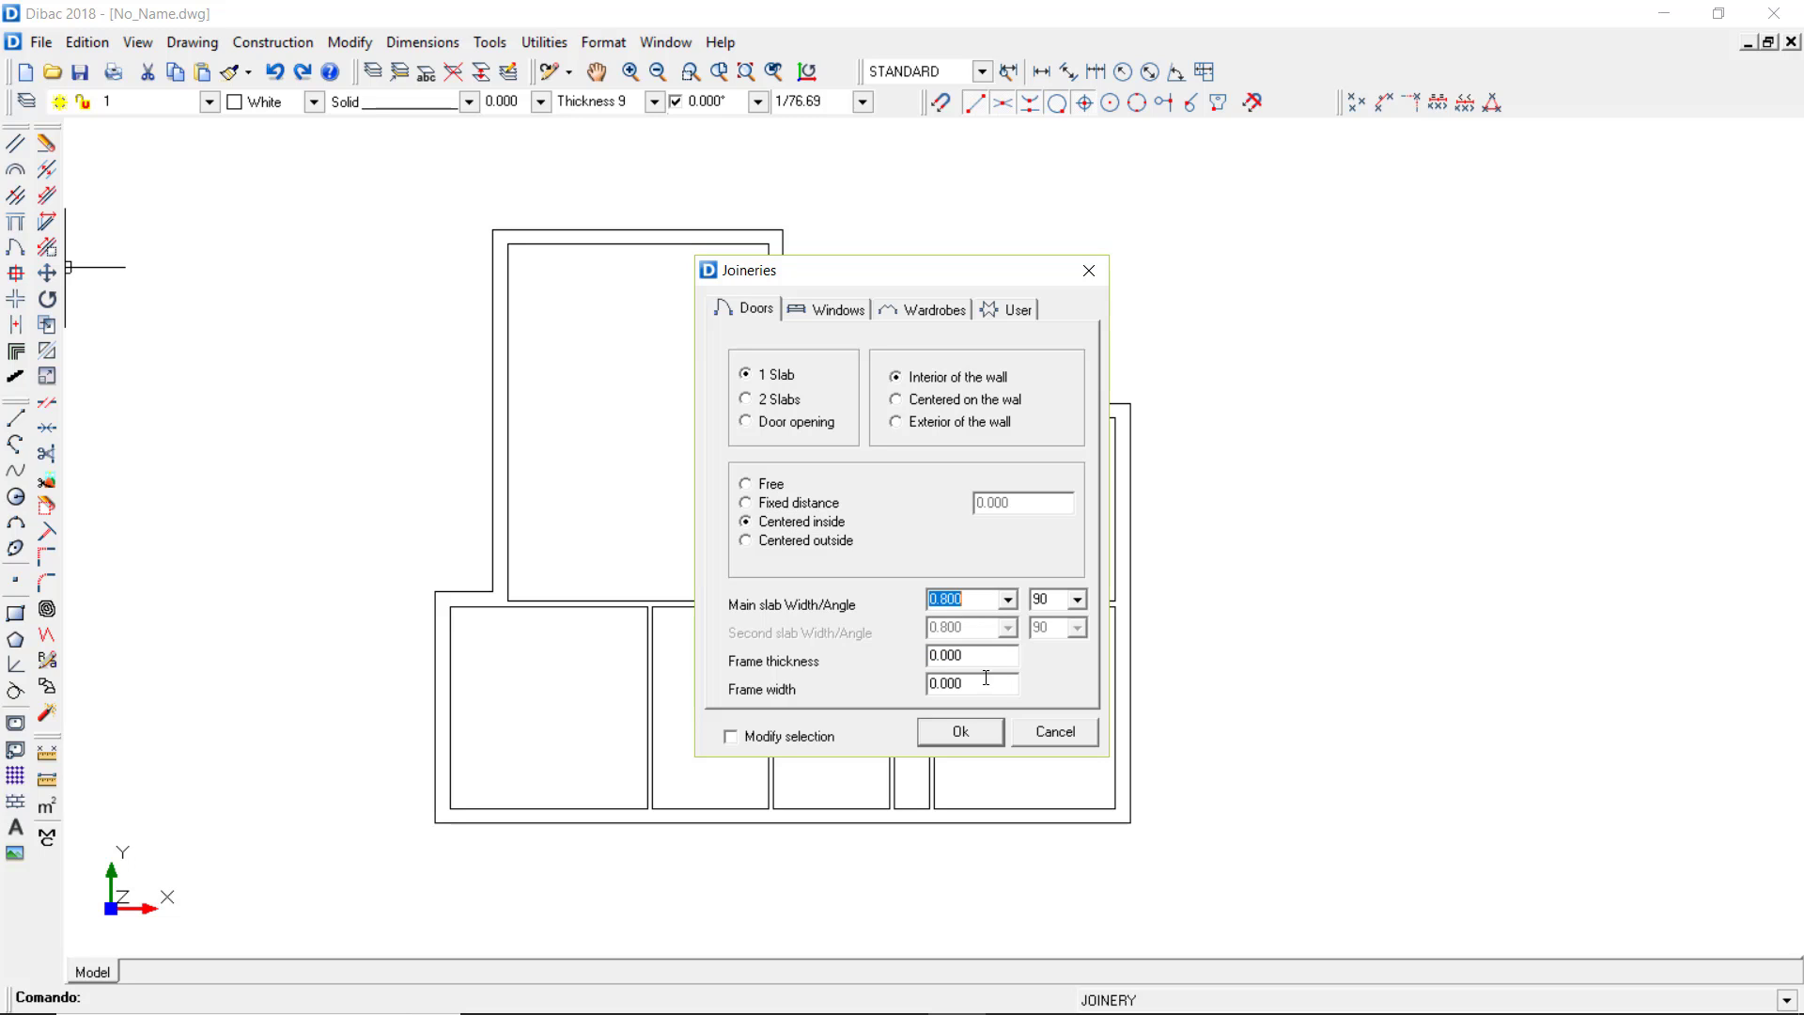
pyautogui.click(992, 736)
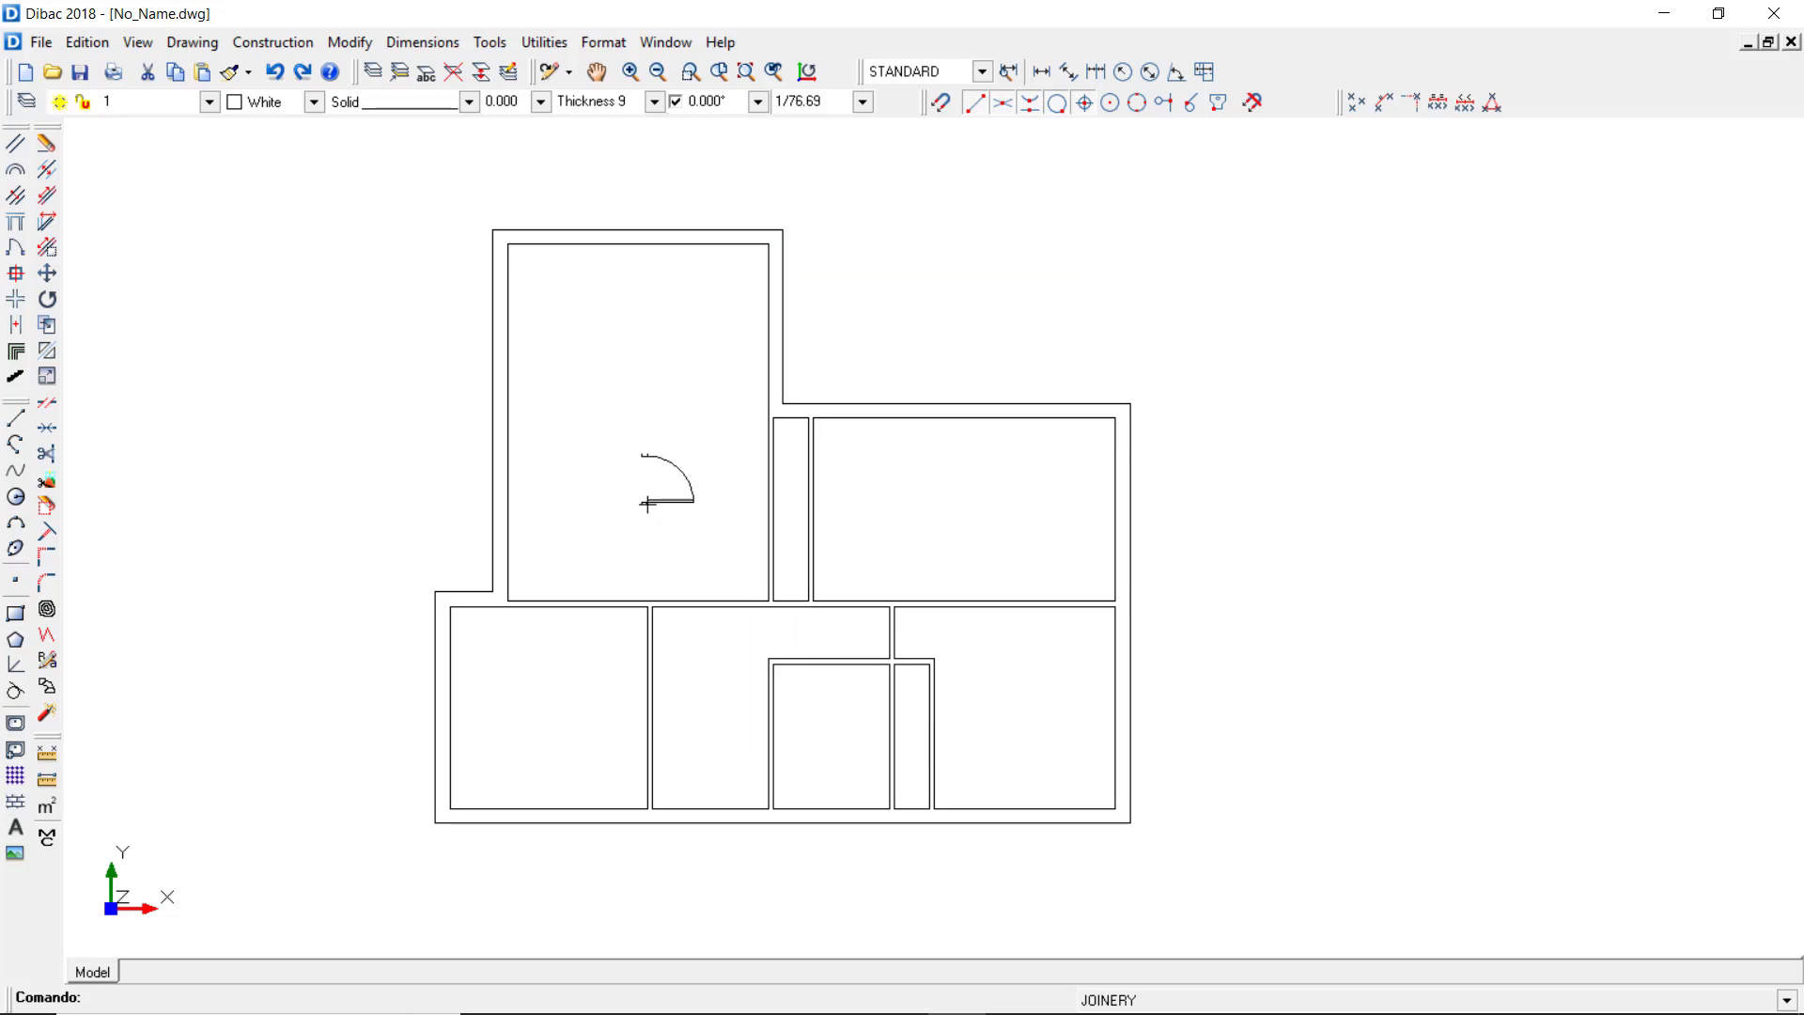
pyautogui.click(313, 101)
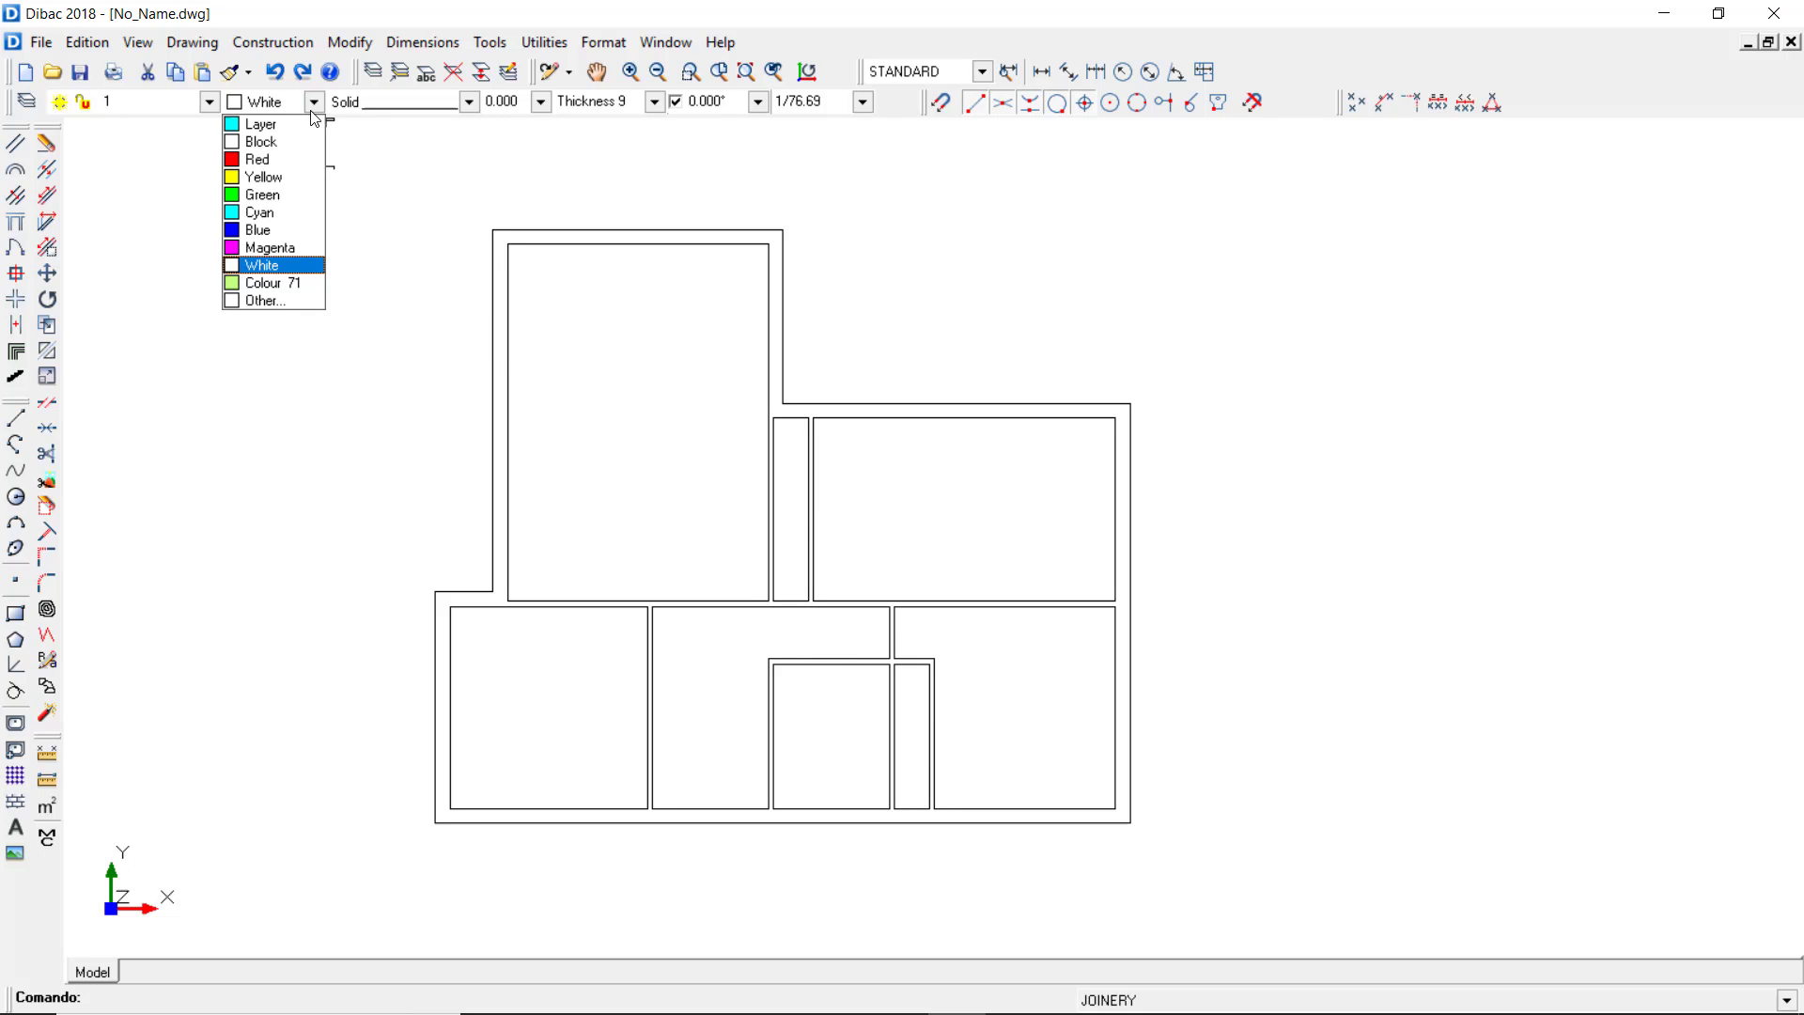
pyautogui.click(259, 157)
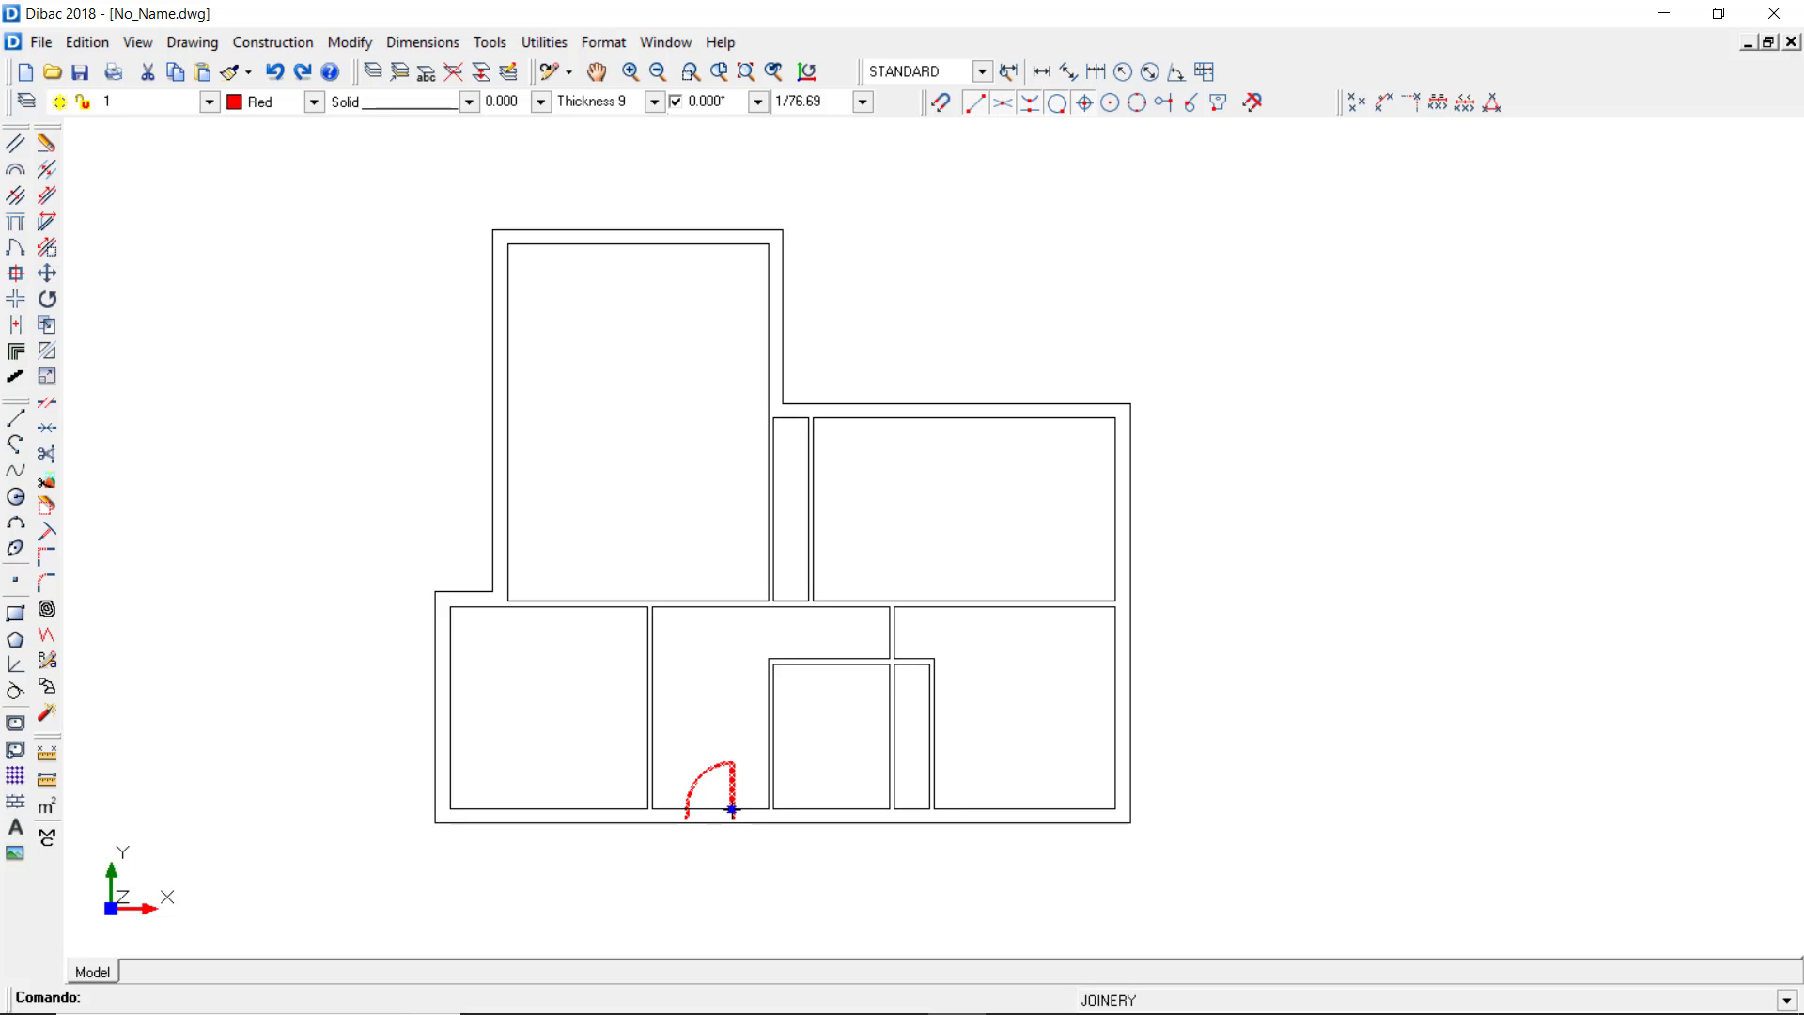
pyautogui.click(732, 809)
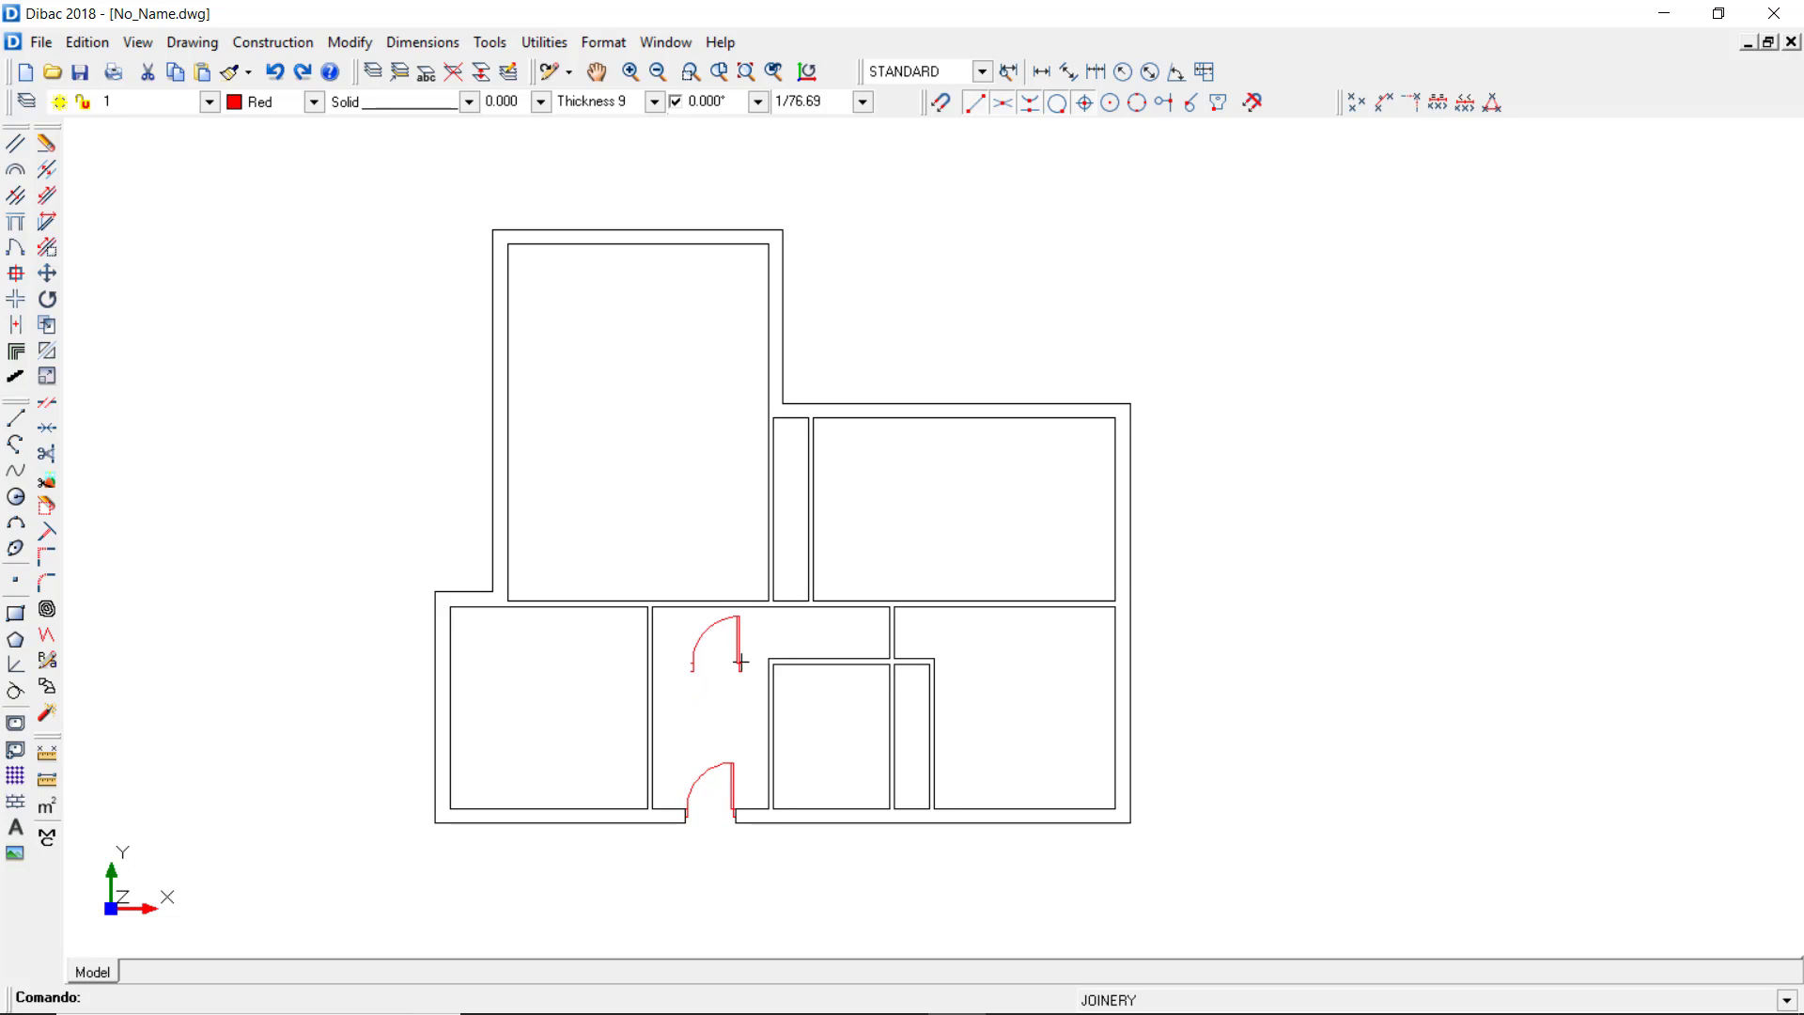
# Place a double-slab door at the top of the hallway.
pyautogui.rightClick(740, 662)
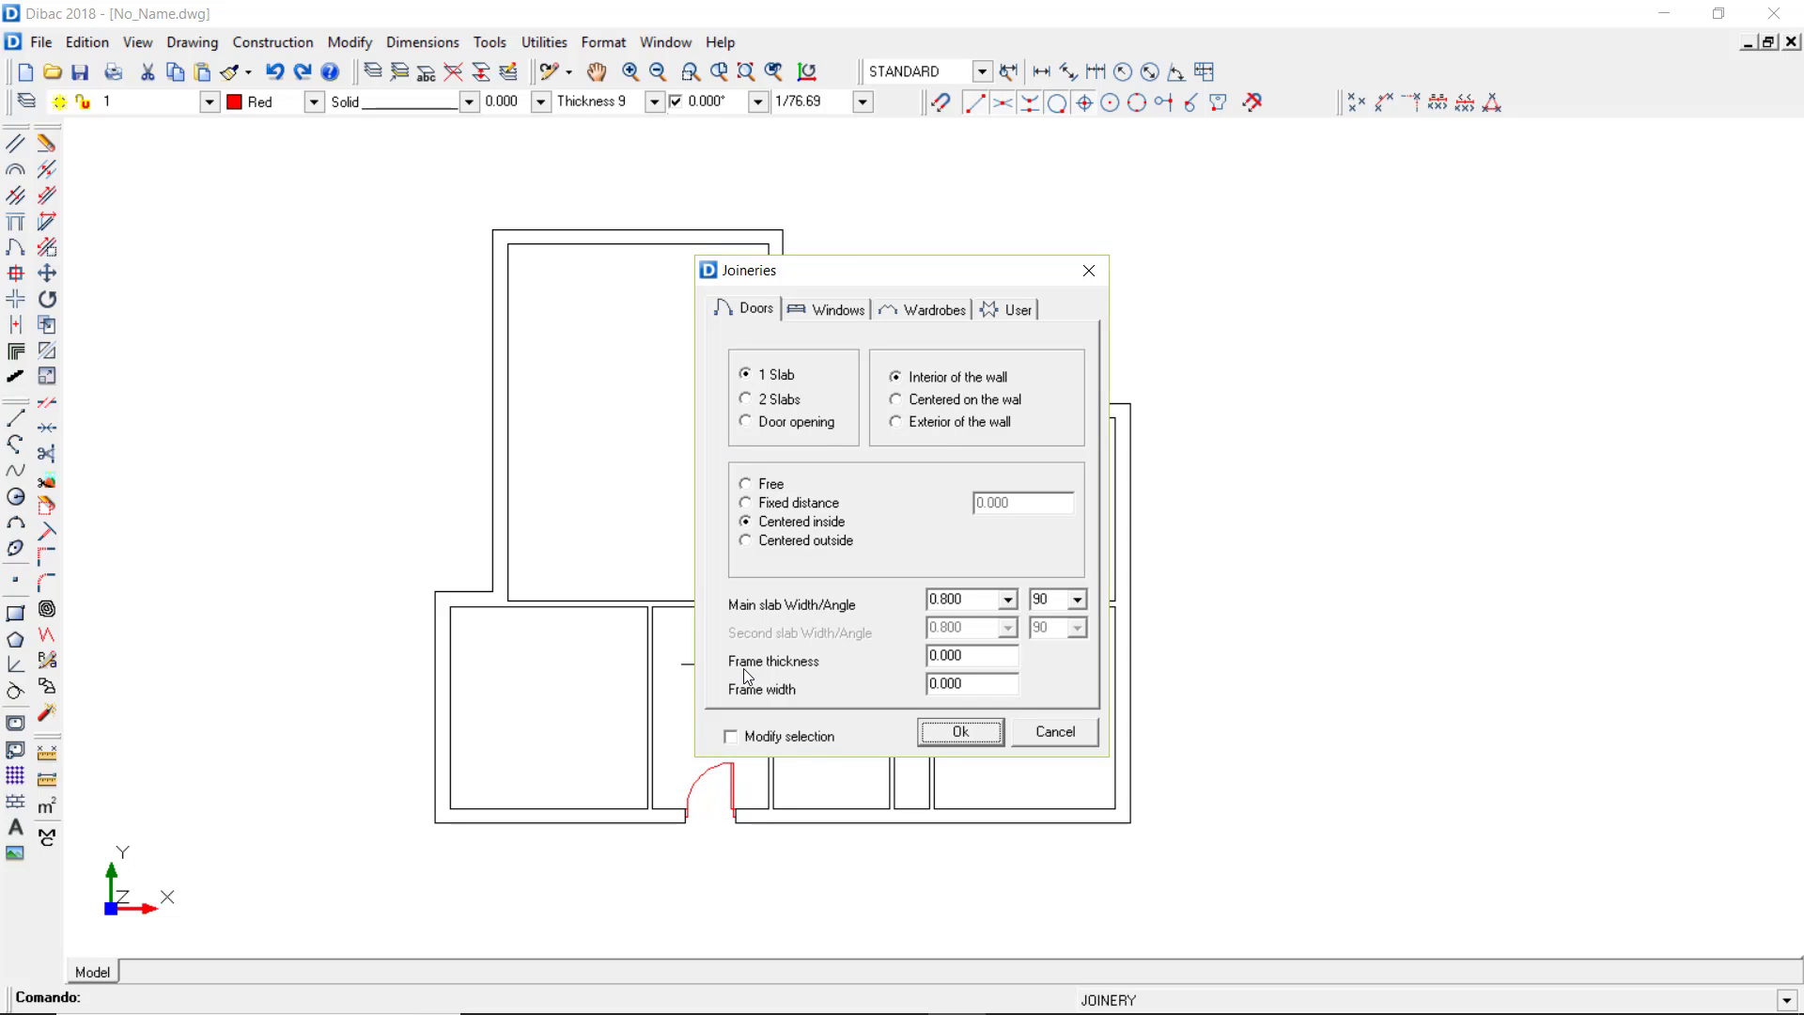
pyautogui.click(745, 400)
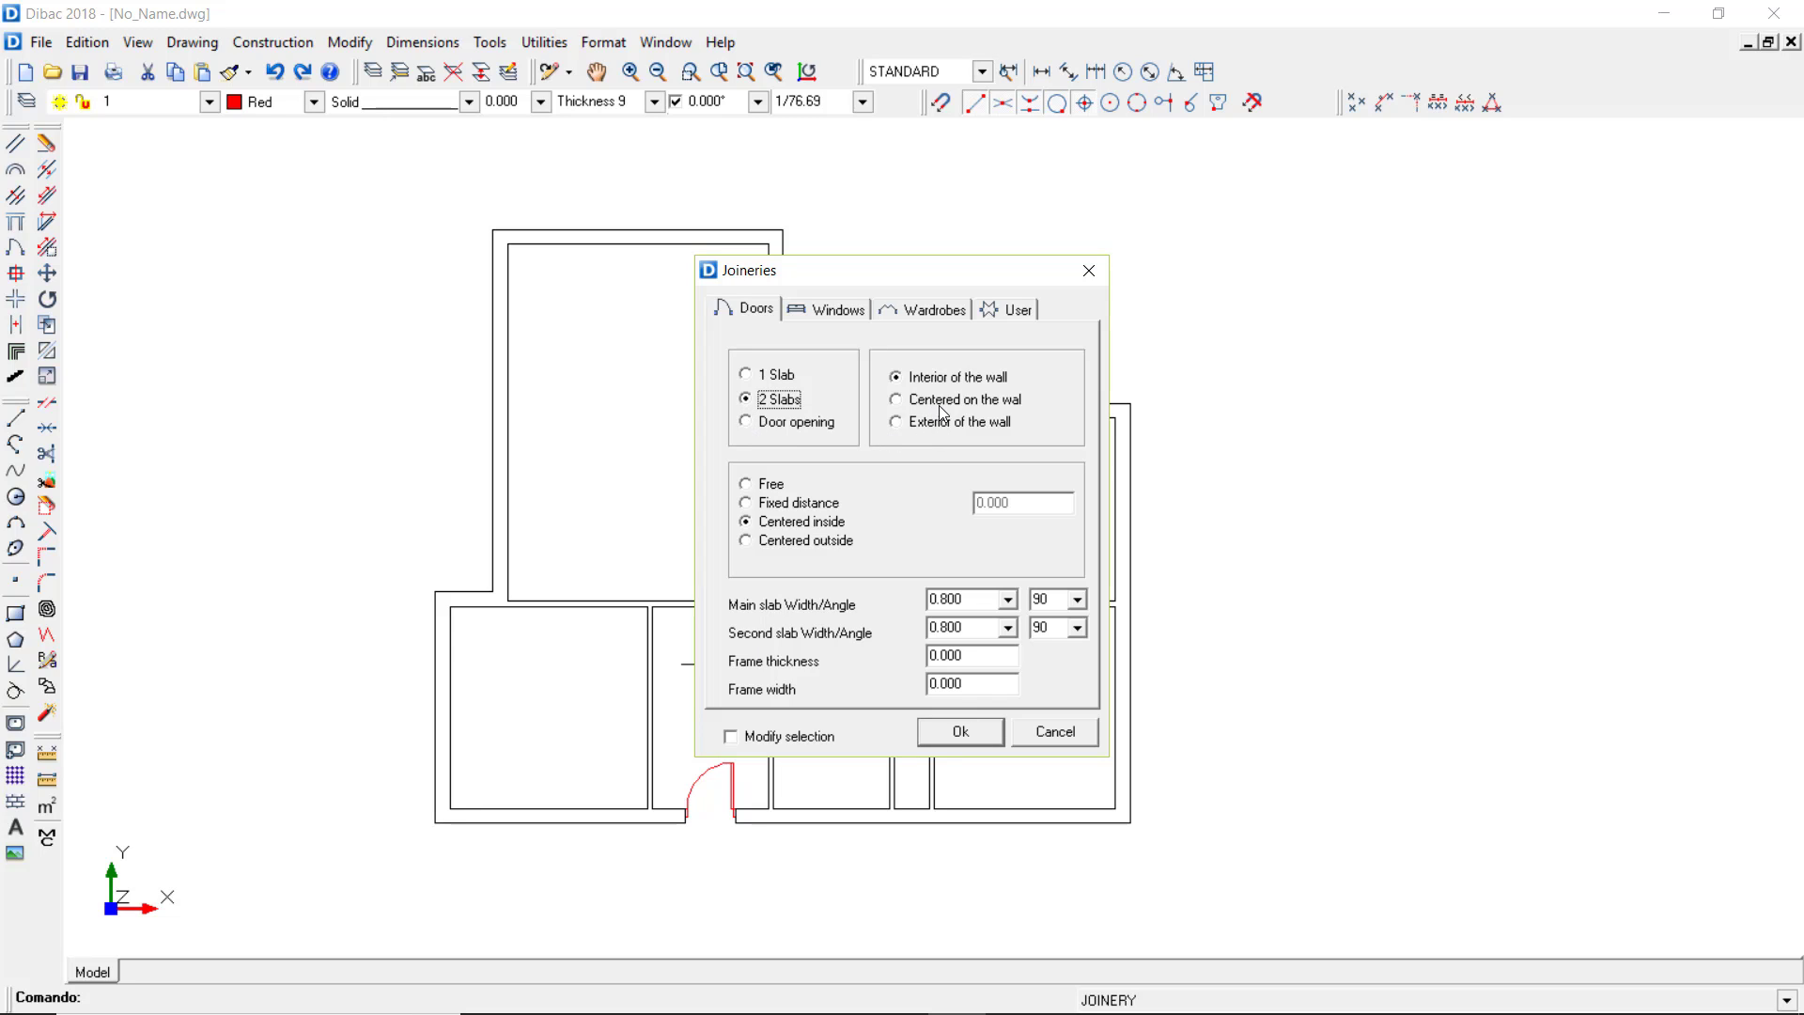
pyautogui.click(961, 732)
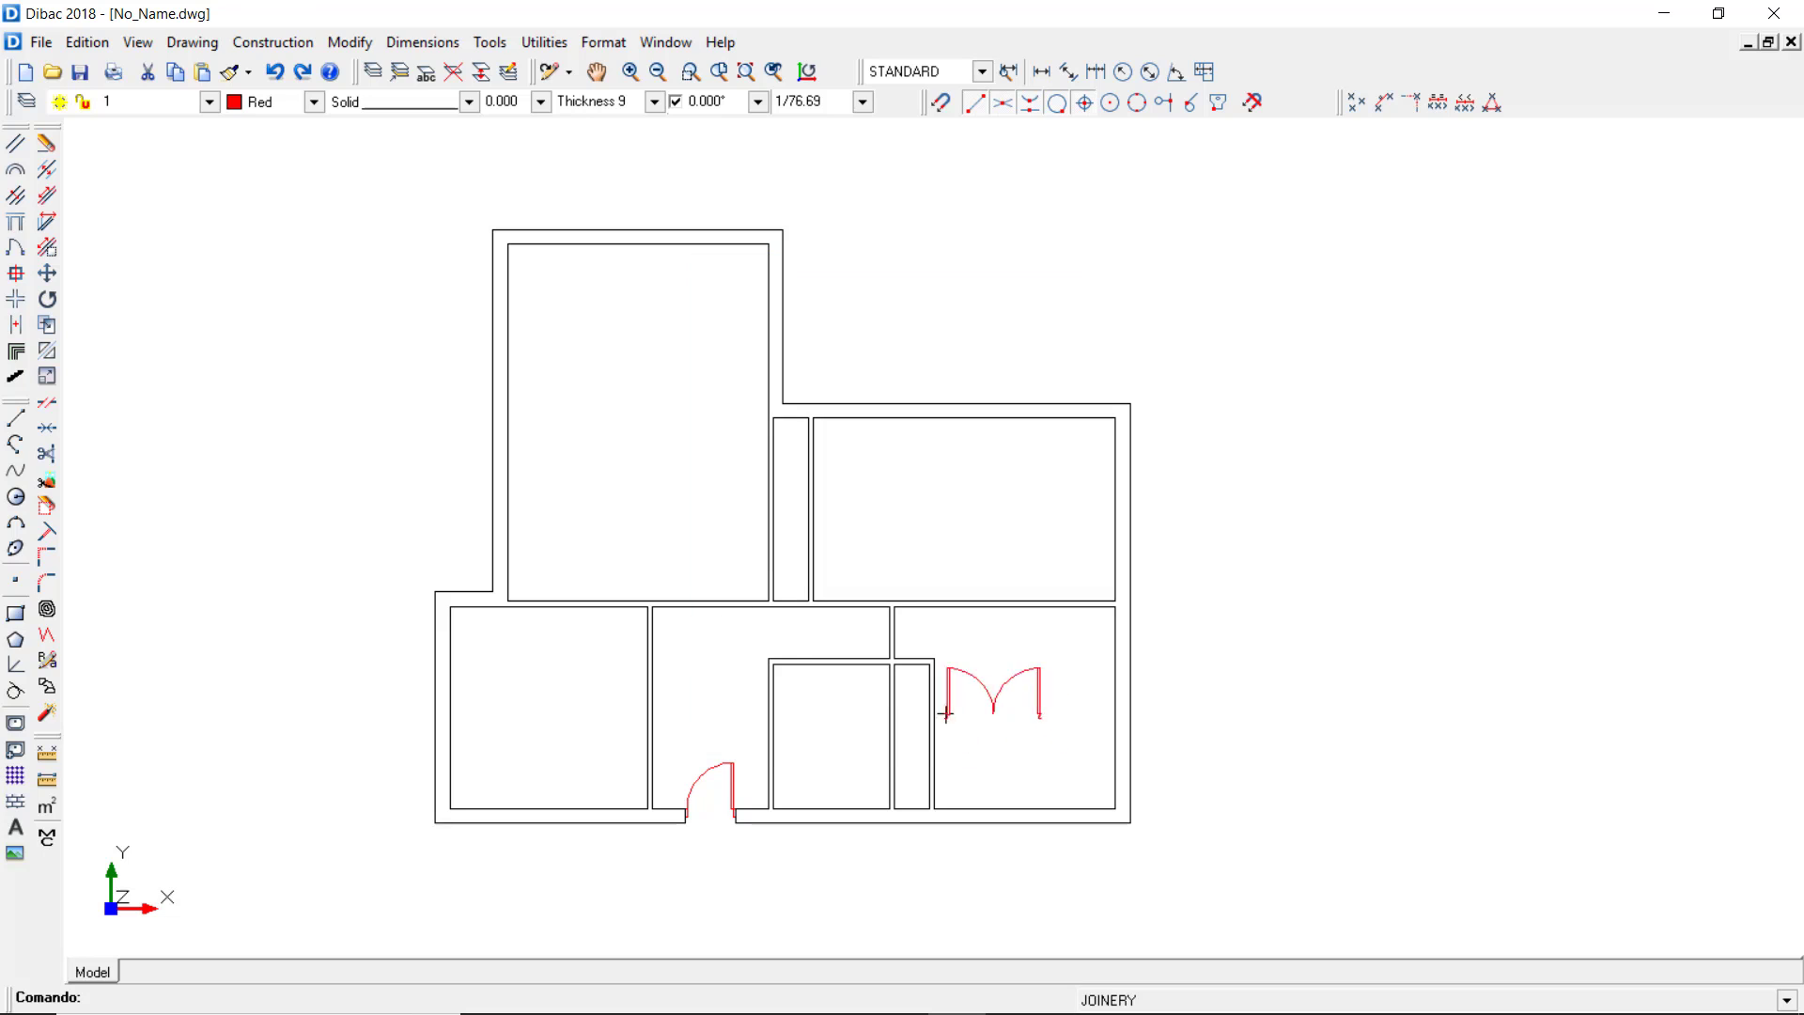
pyautogui.click(739, 602)
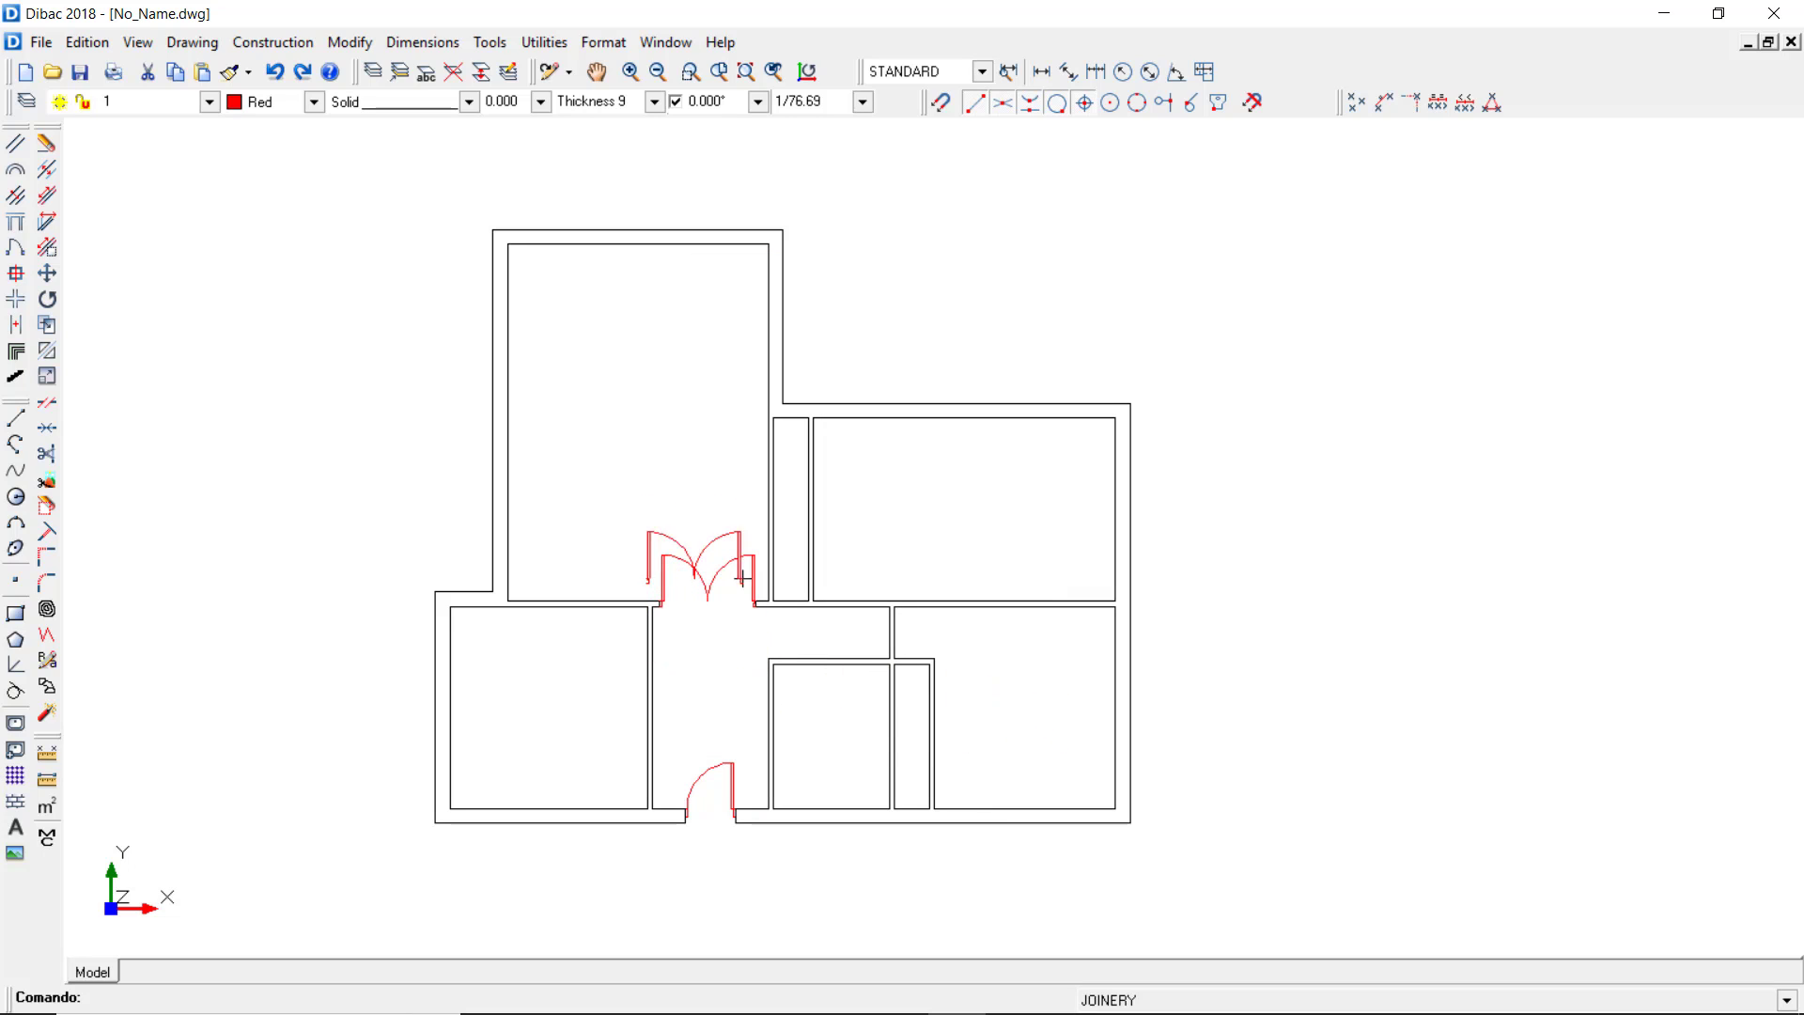
# Place a 0.725-wide single-slab door centred on the wall next to the hallway.
pyautogui.rightClick(702, 461)
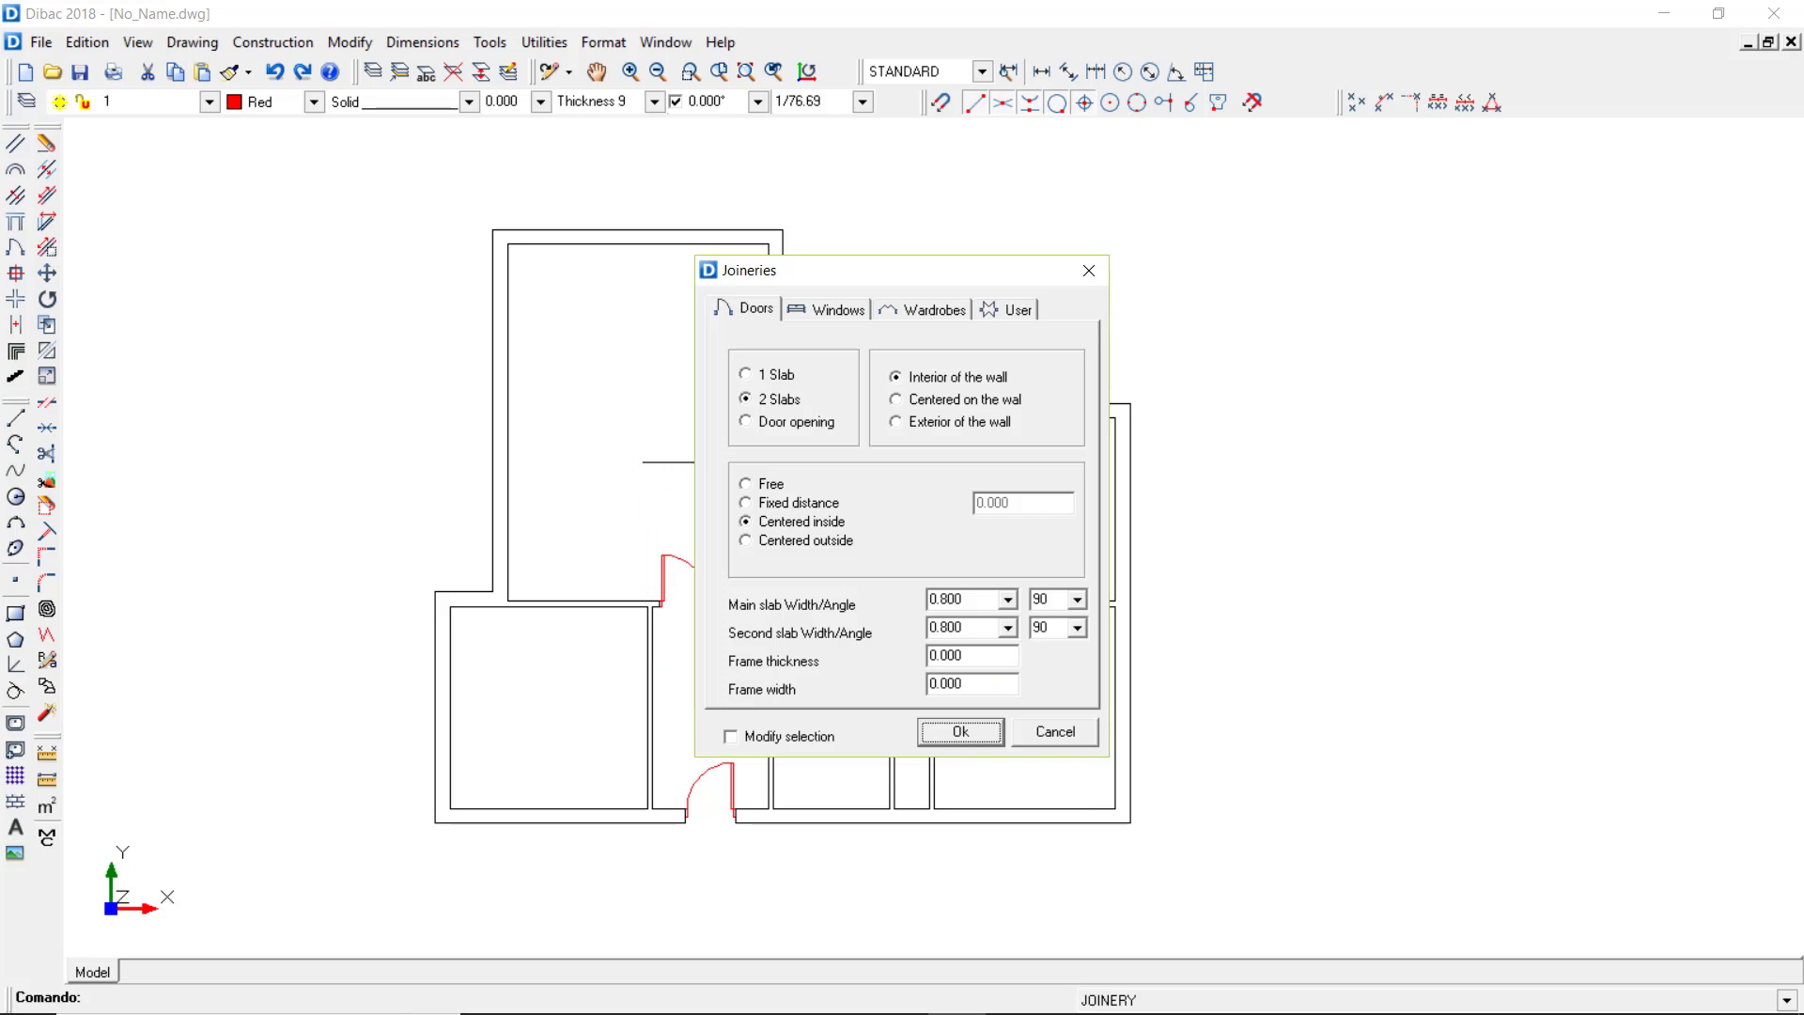
pyautogui.click(746, 375)
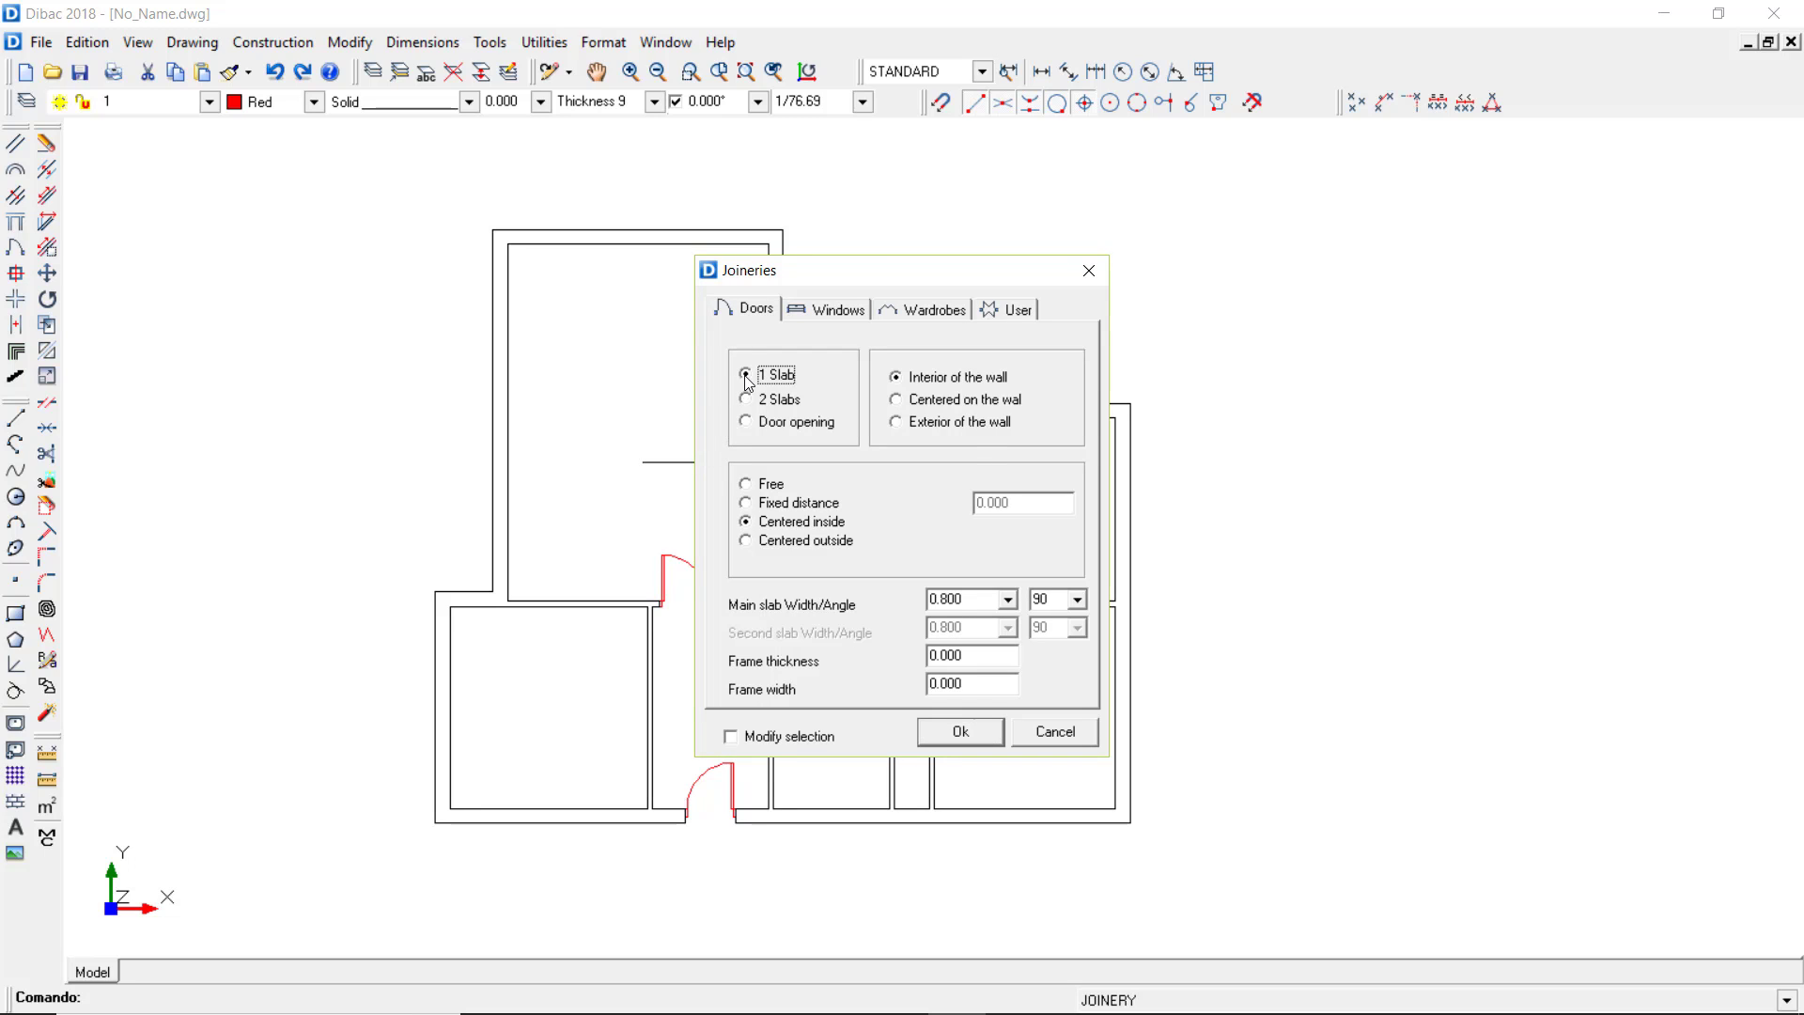
pyautogui.click(896, 400)
pyautogui.click(1007, 599)
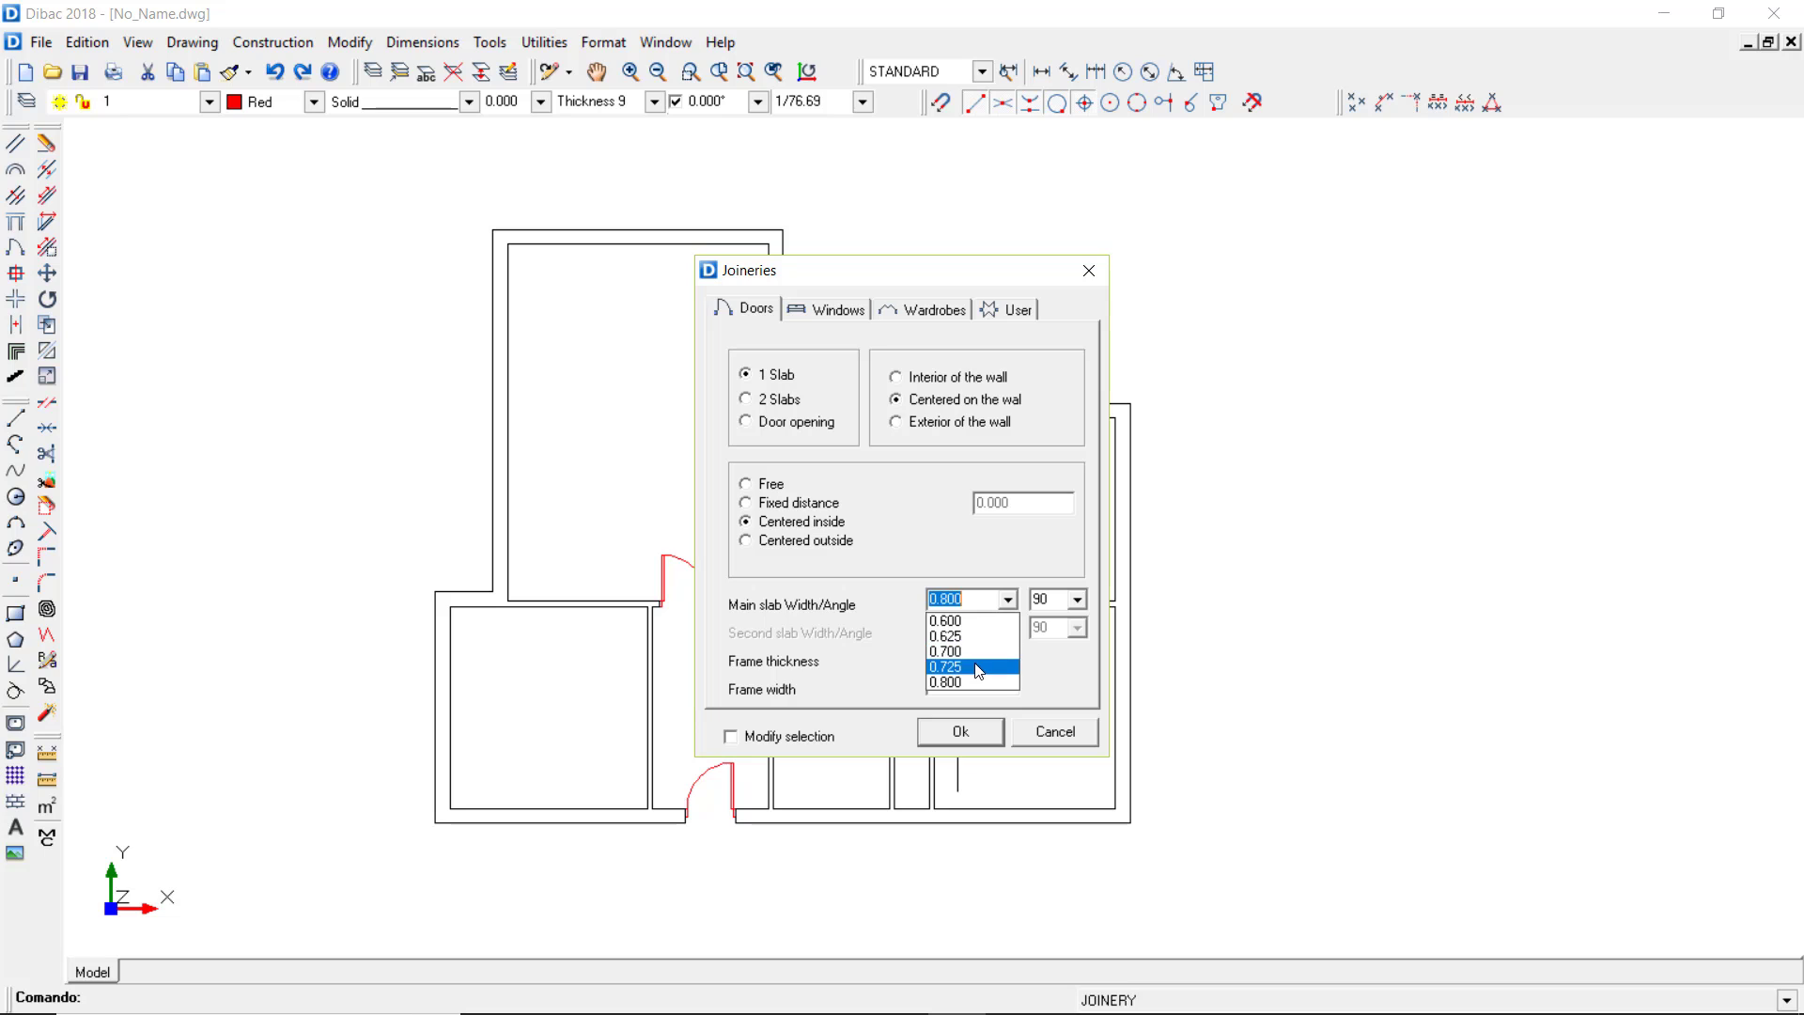
pyautogui.click(968, 668)
pyautogui.click(961, 732)
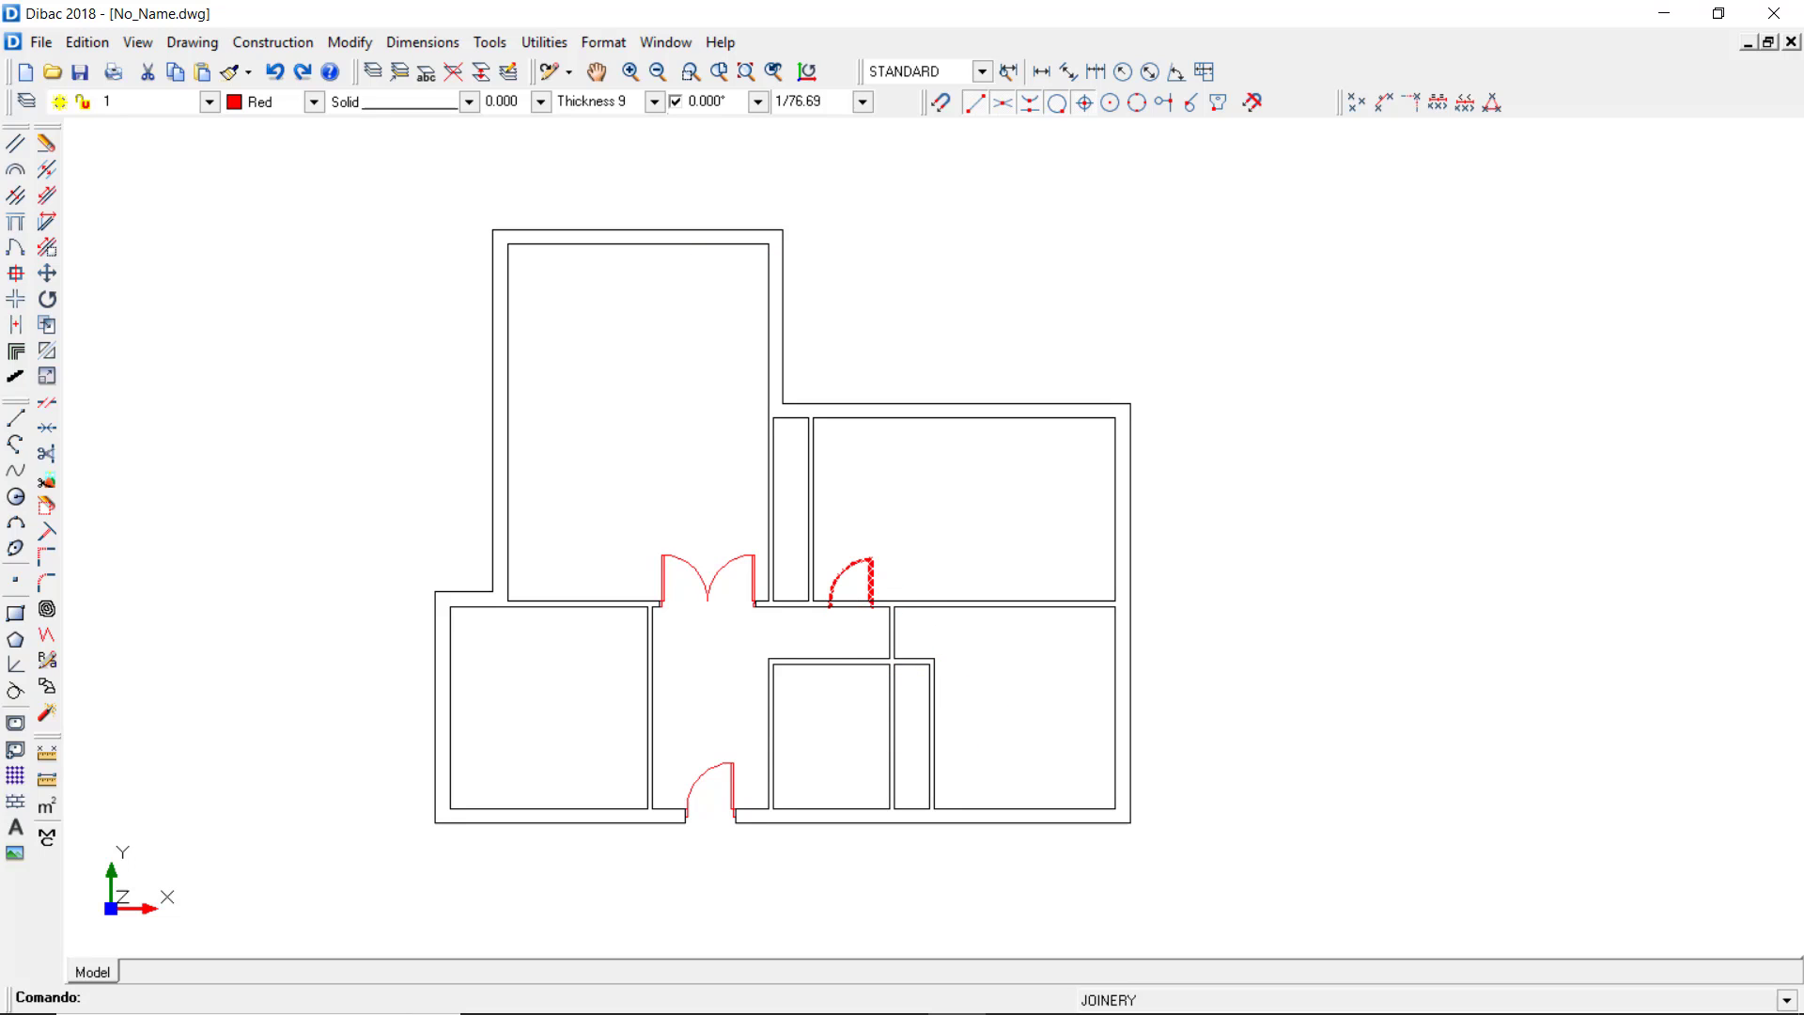
pyautogui.click(871, 602)
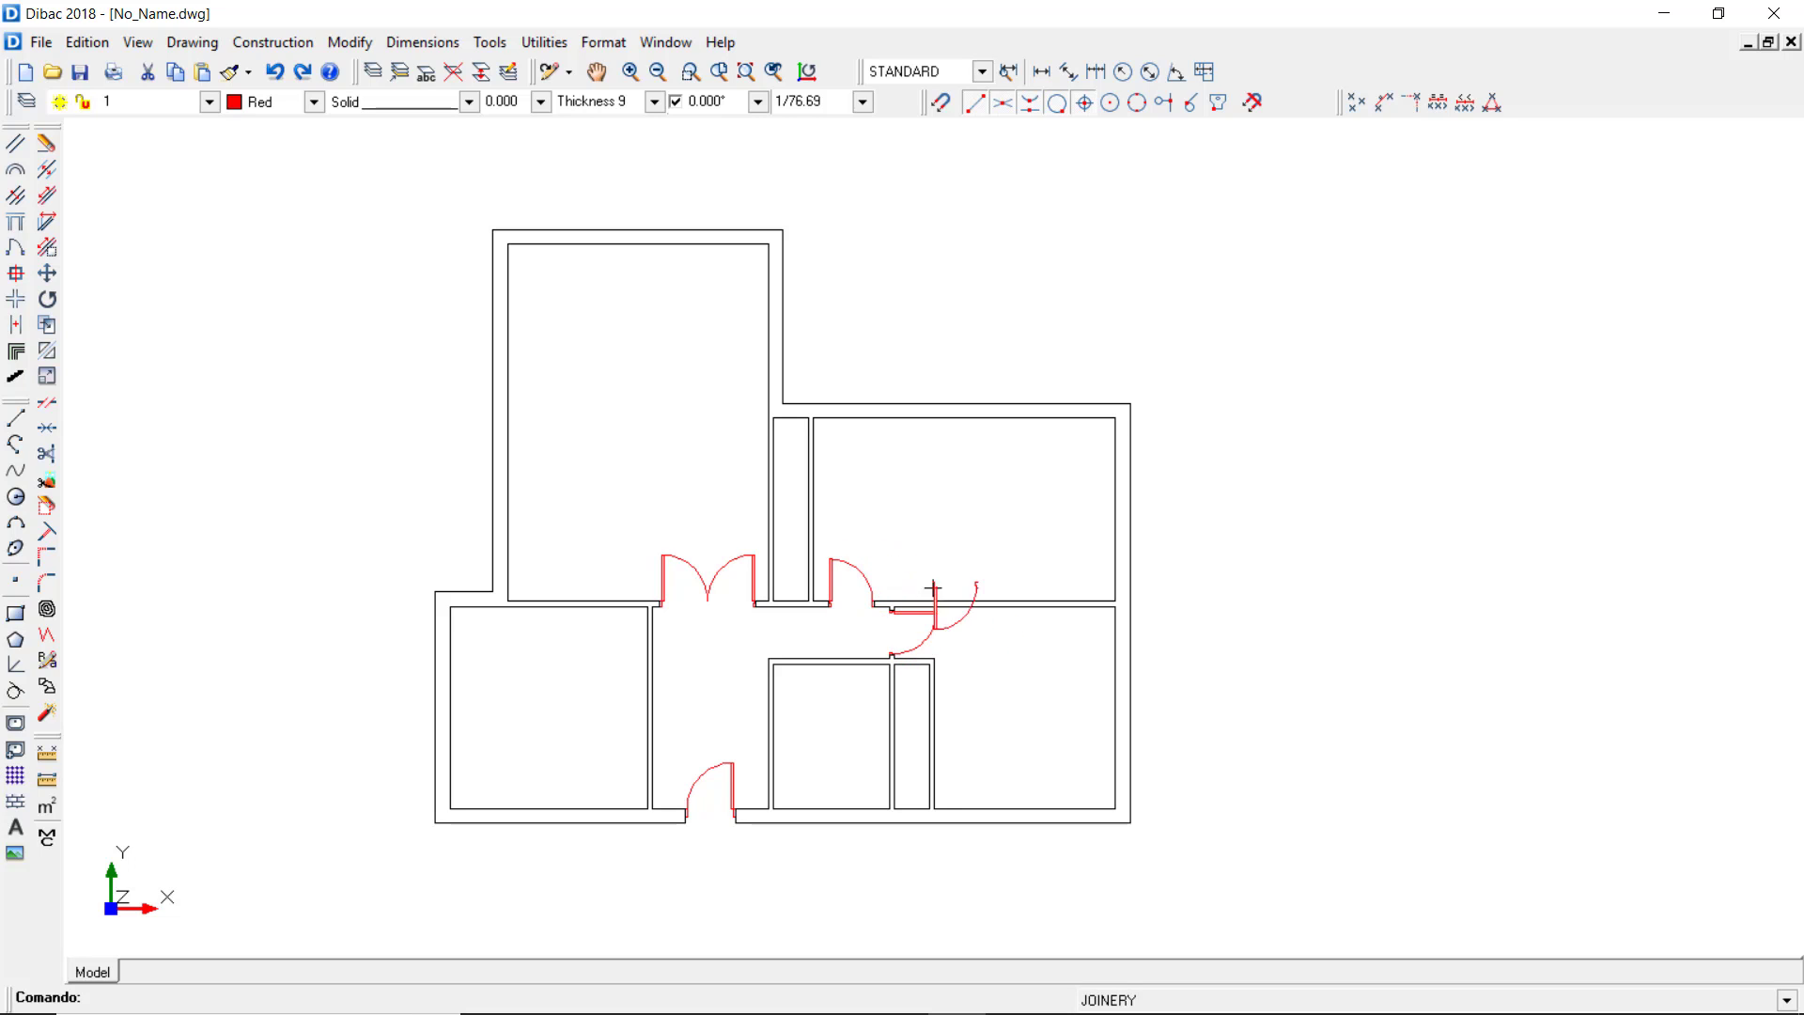
pyautogui.rightClick(944, 522)
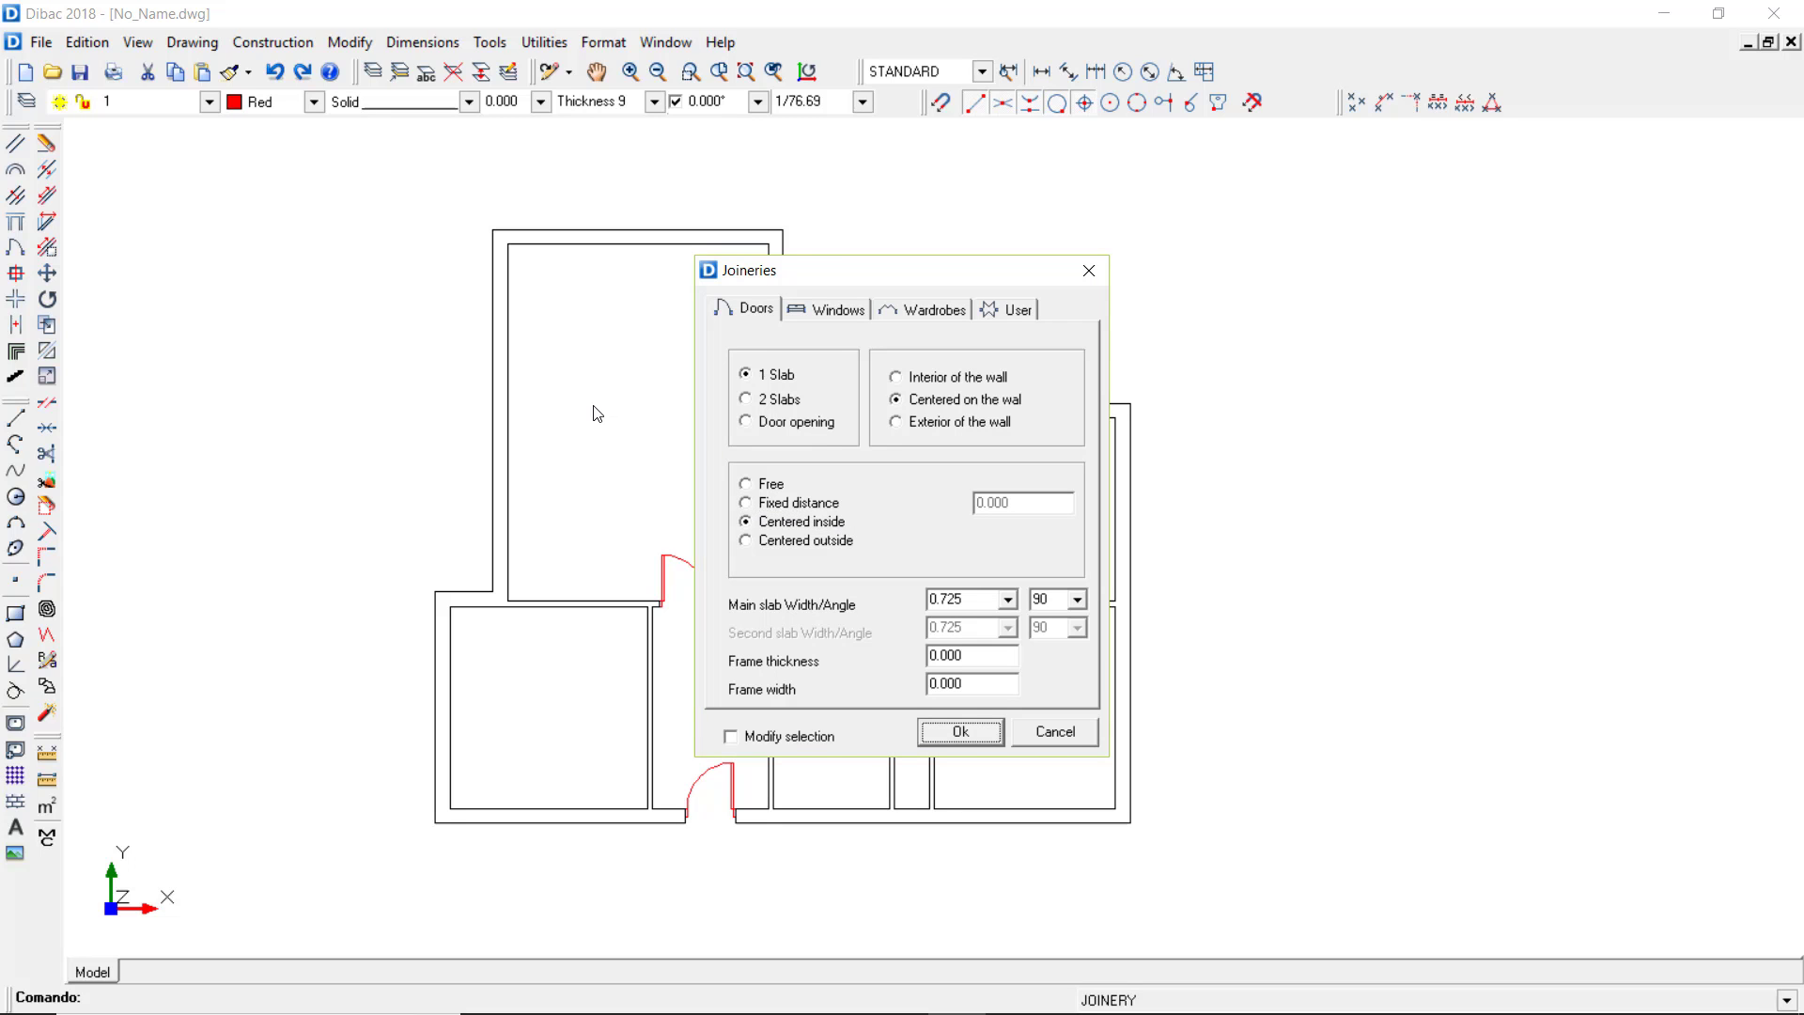
# Place doors 0.2 from the corner into the middle closet and the lower-left room.
pyautogui.click(746, 504)
pyautogui.doubleClick(1033, 501)
pyautogui.write('0,2')
pyautogui.press('Return')
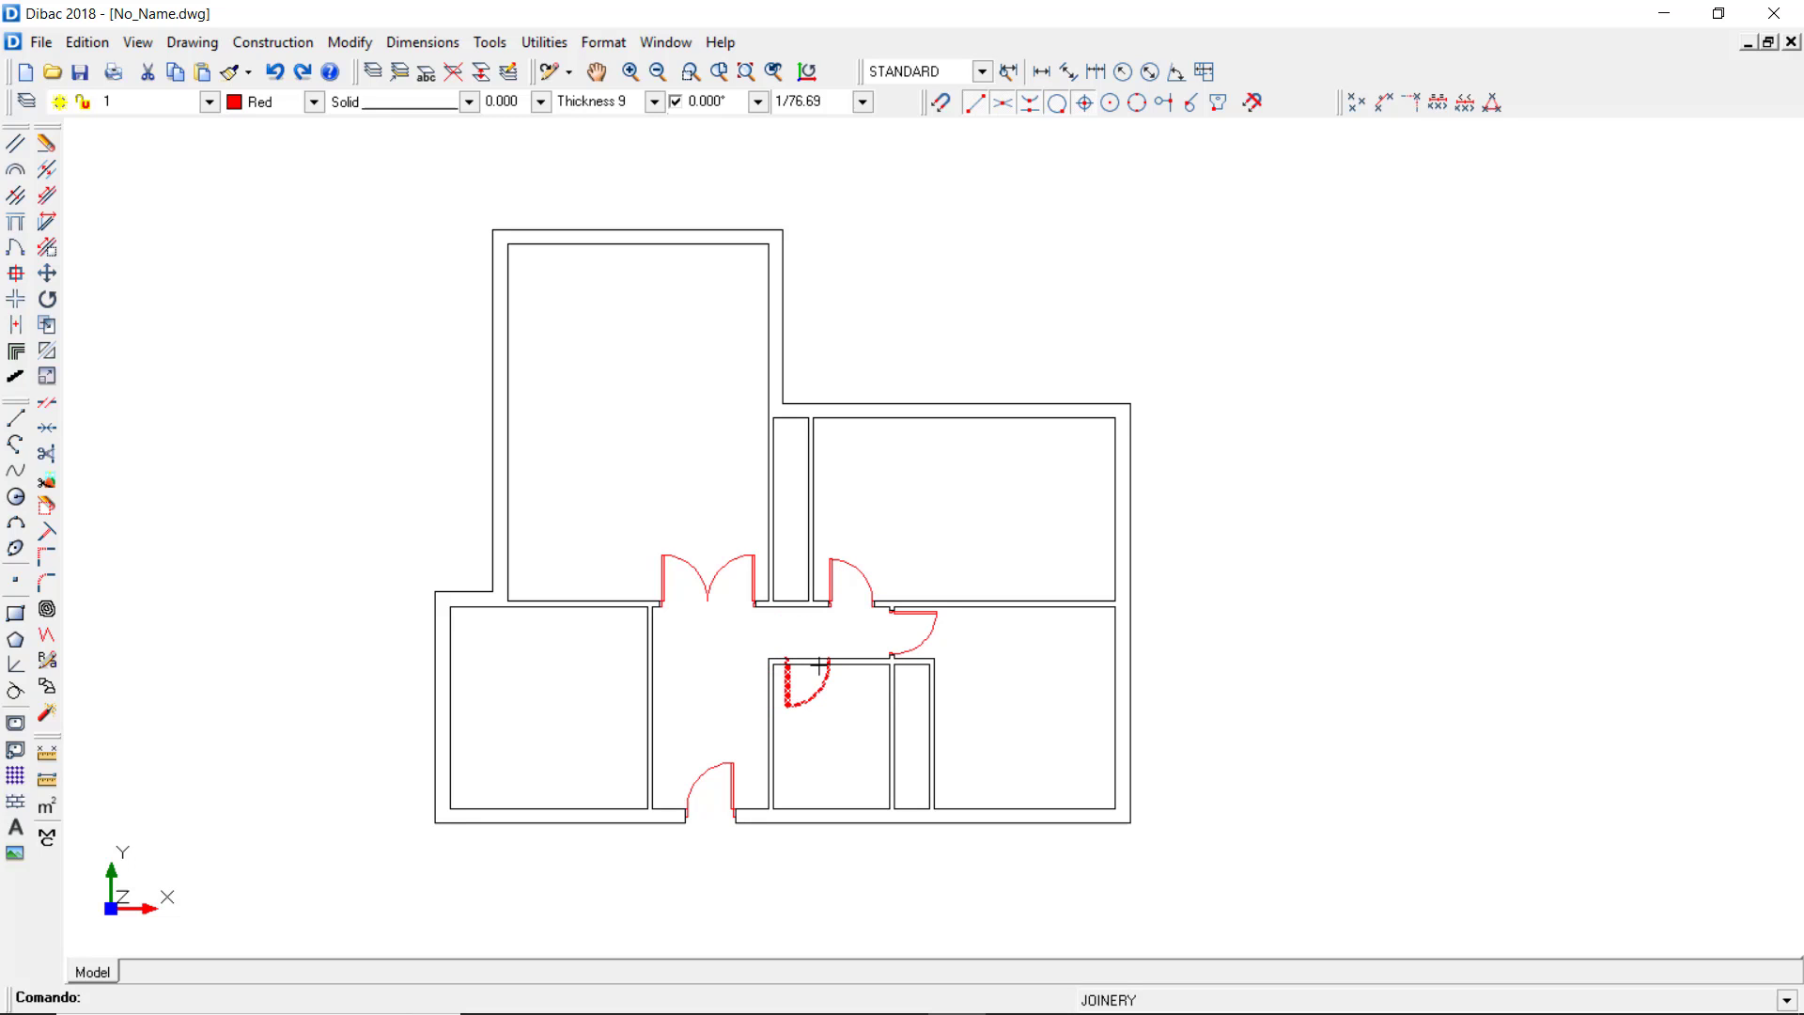
pyautogui.click(819, 664)
pyautogui.click(644, 693)
pyautogui.press('Escape')
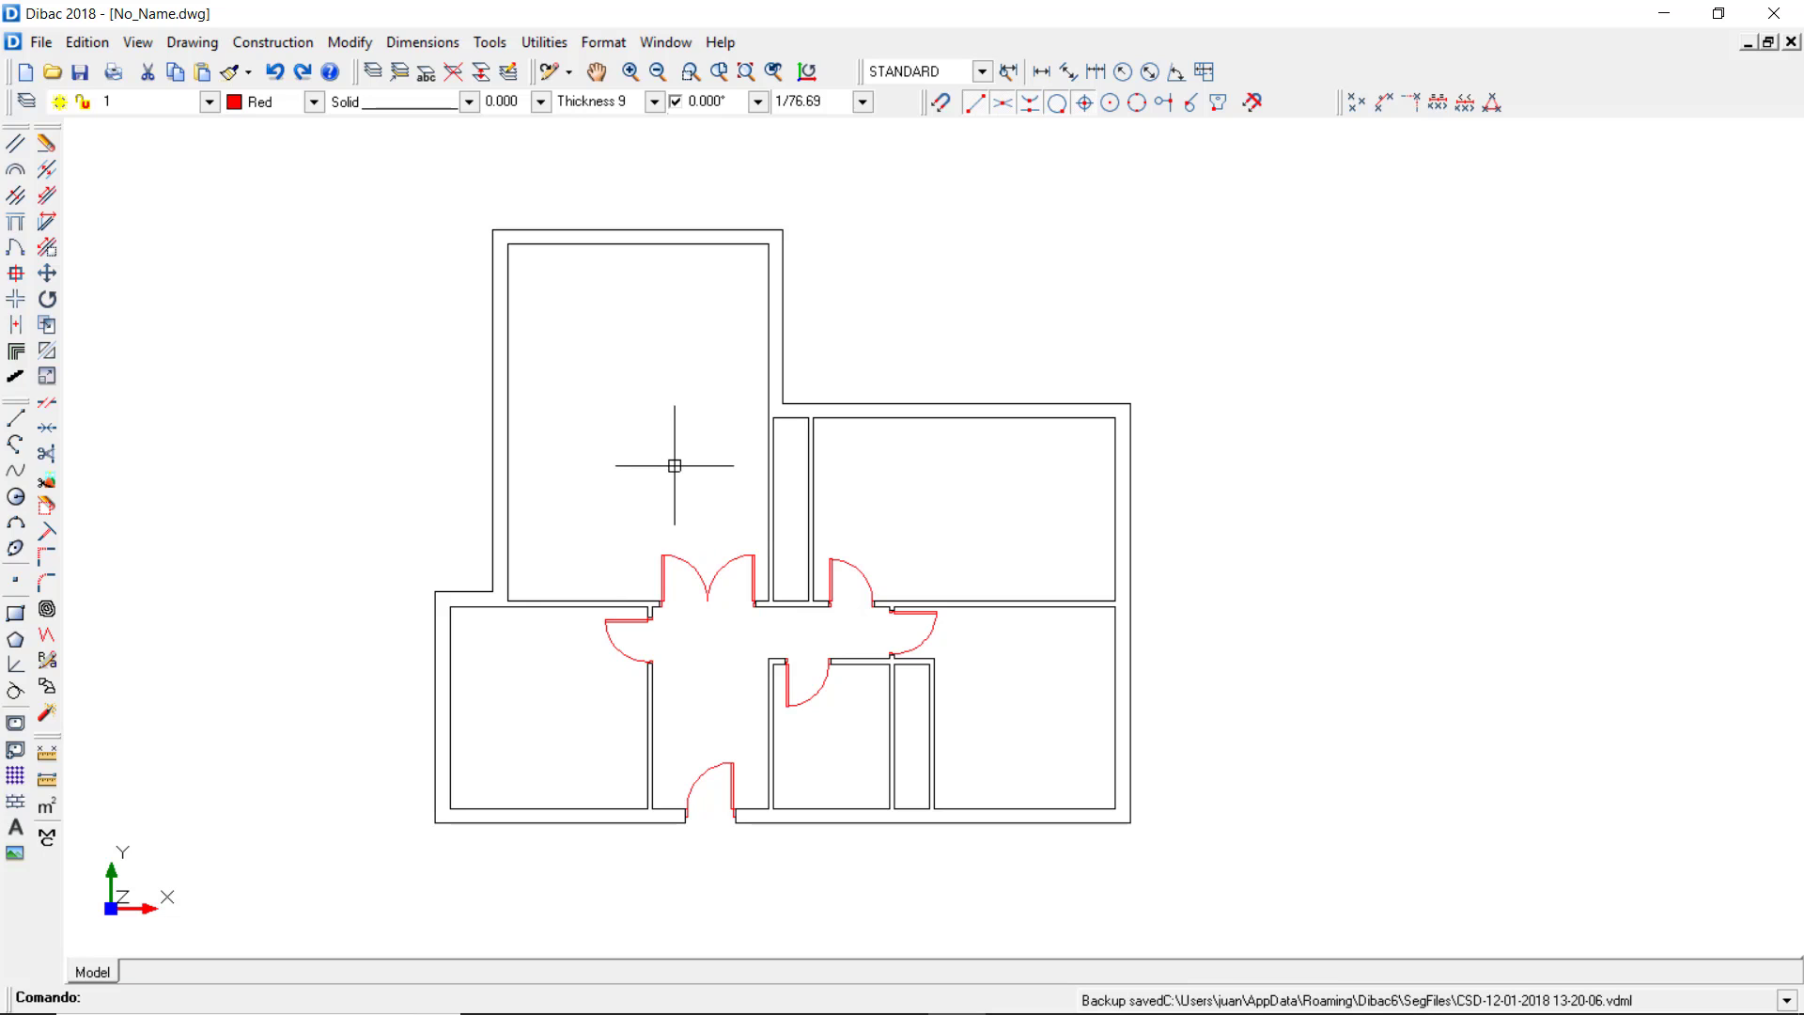
pyautogui.press('Return')
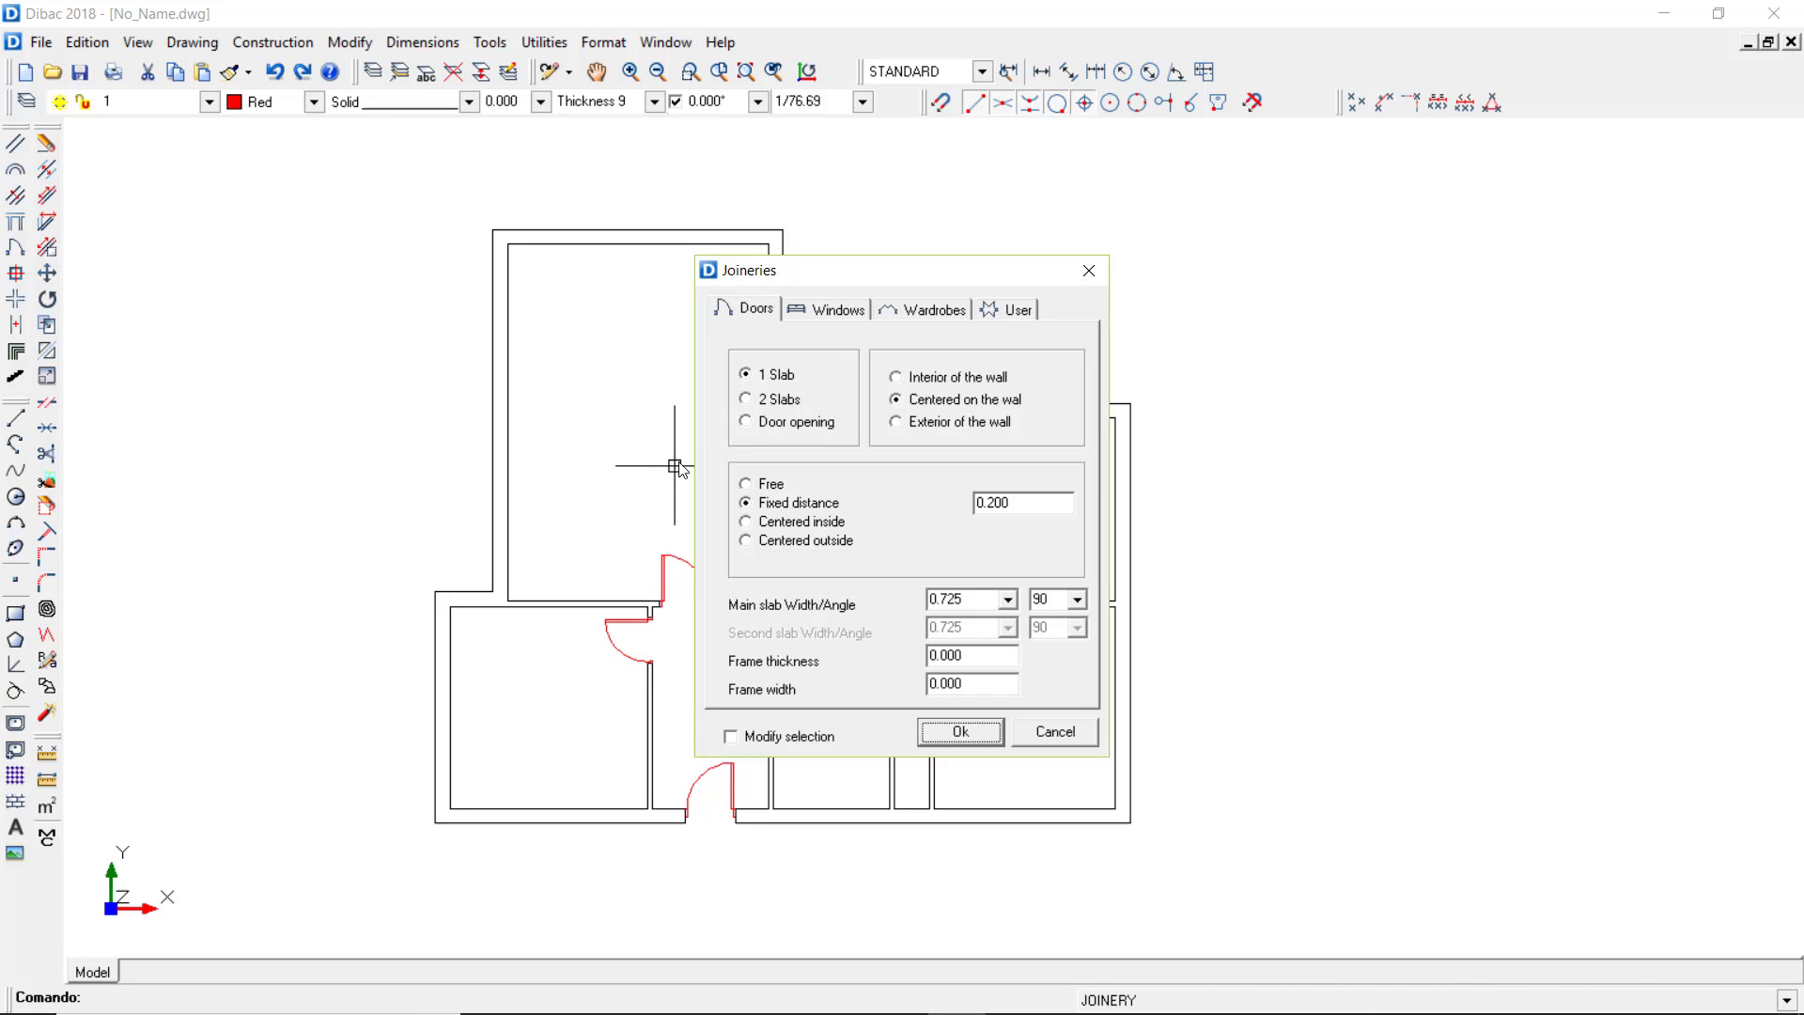
# Set windows to flashing-board type, centred inside the wall, with a 1,4 length.
pyautogui.click(806, 314)
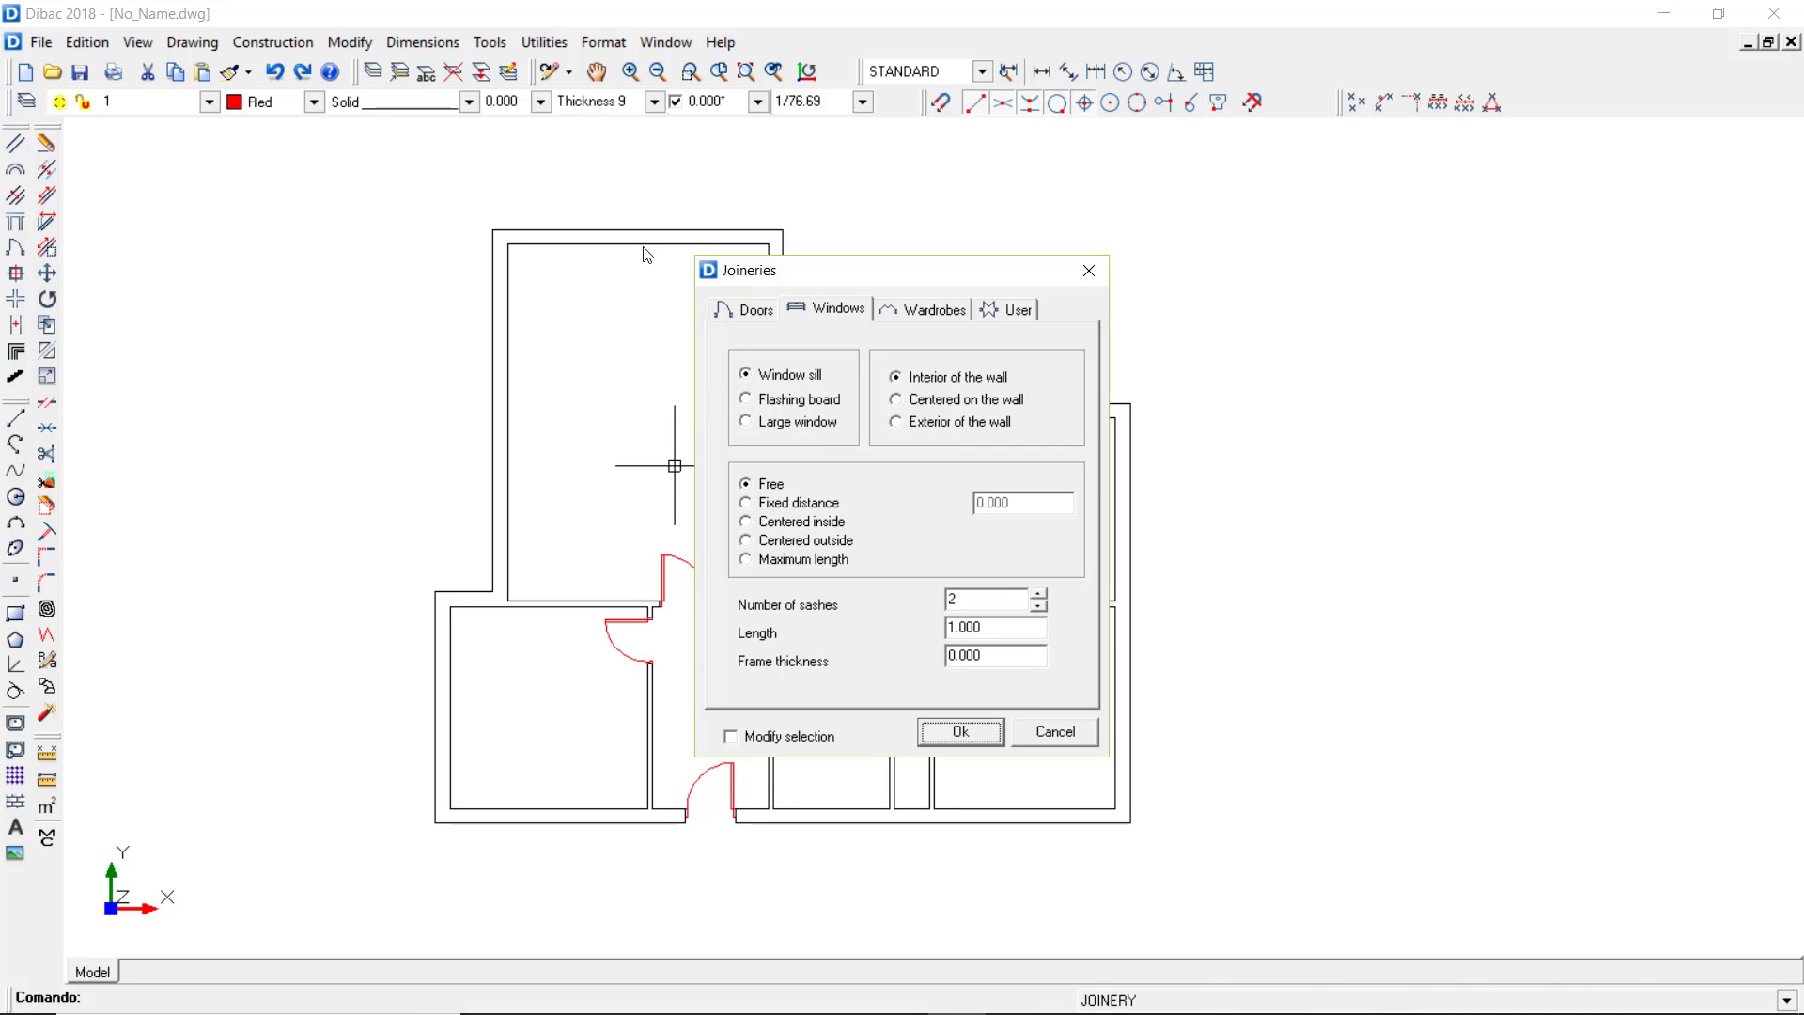
pyautogui.click(751, 400)
pyautogui.click(930, 376)
pyautogui.click(768, 522)
pyautogui.doubleClick(980, 630)
pyautogui.write('1,4')
pyautogui.press('Return')
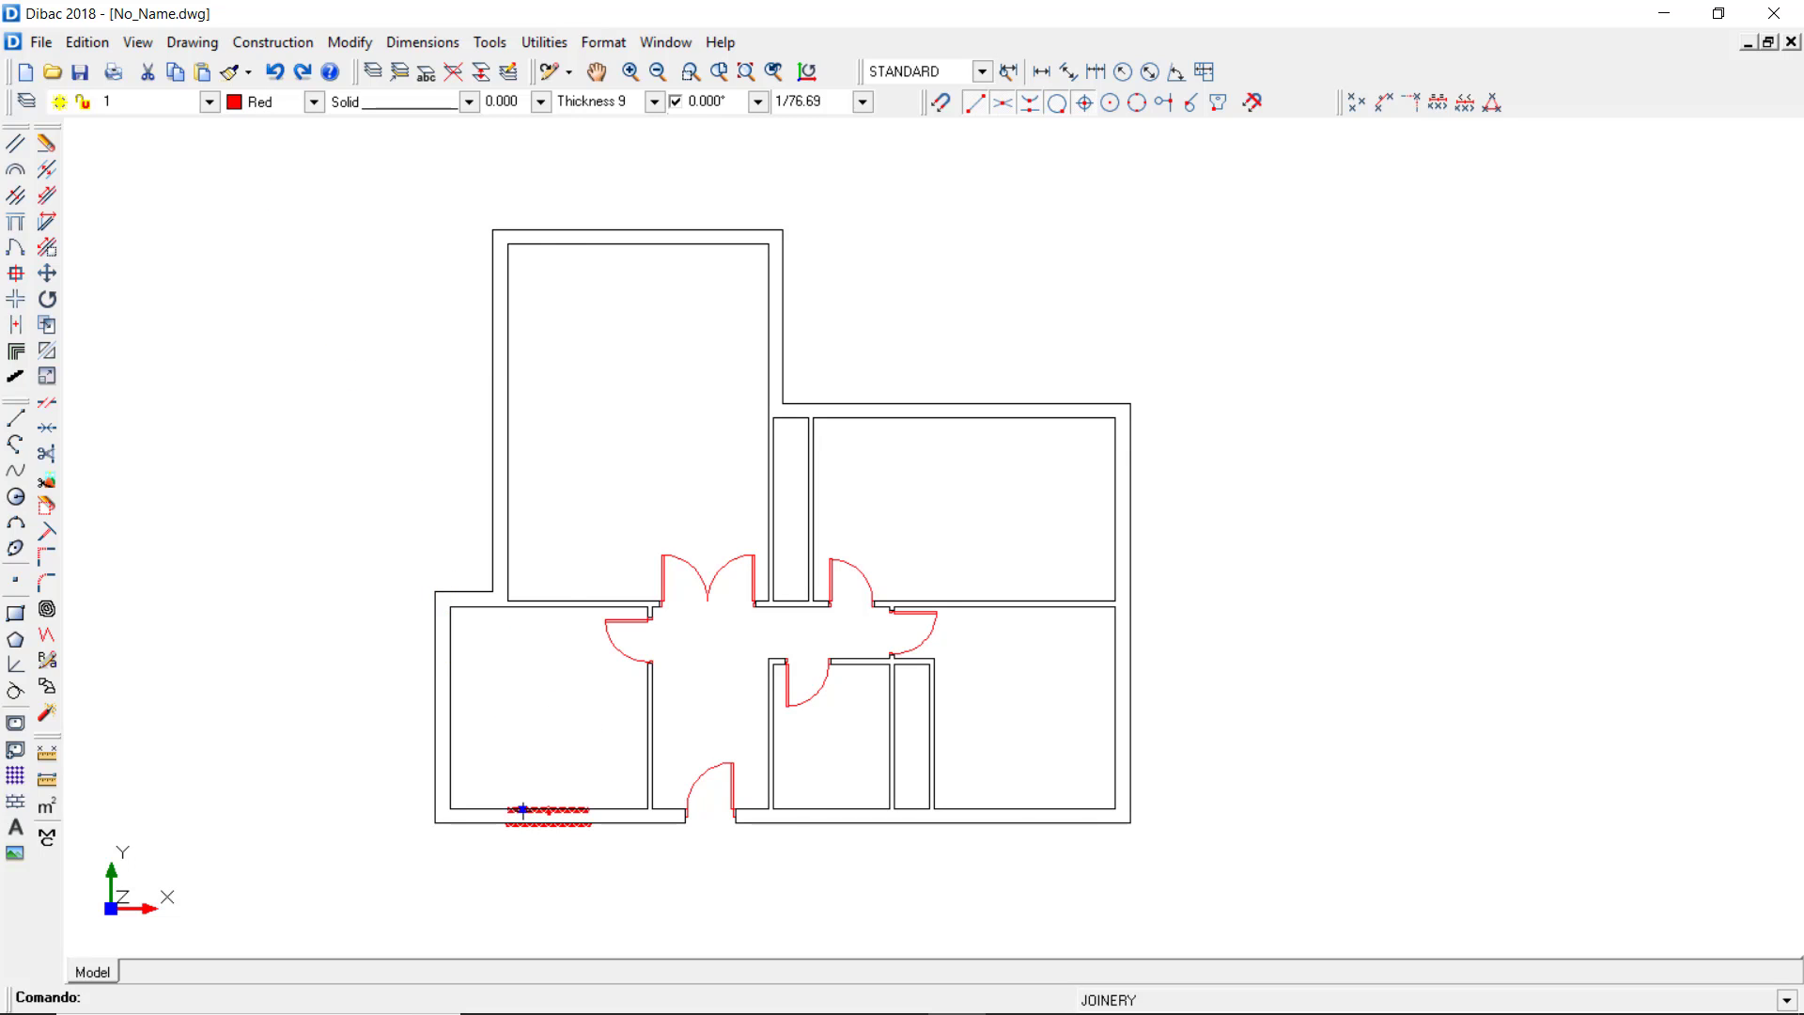
# Place windows in the lower-left room's bottom wall and both right-hand rooms' outer walls.
pyautogui.click(523, 810)
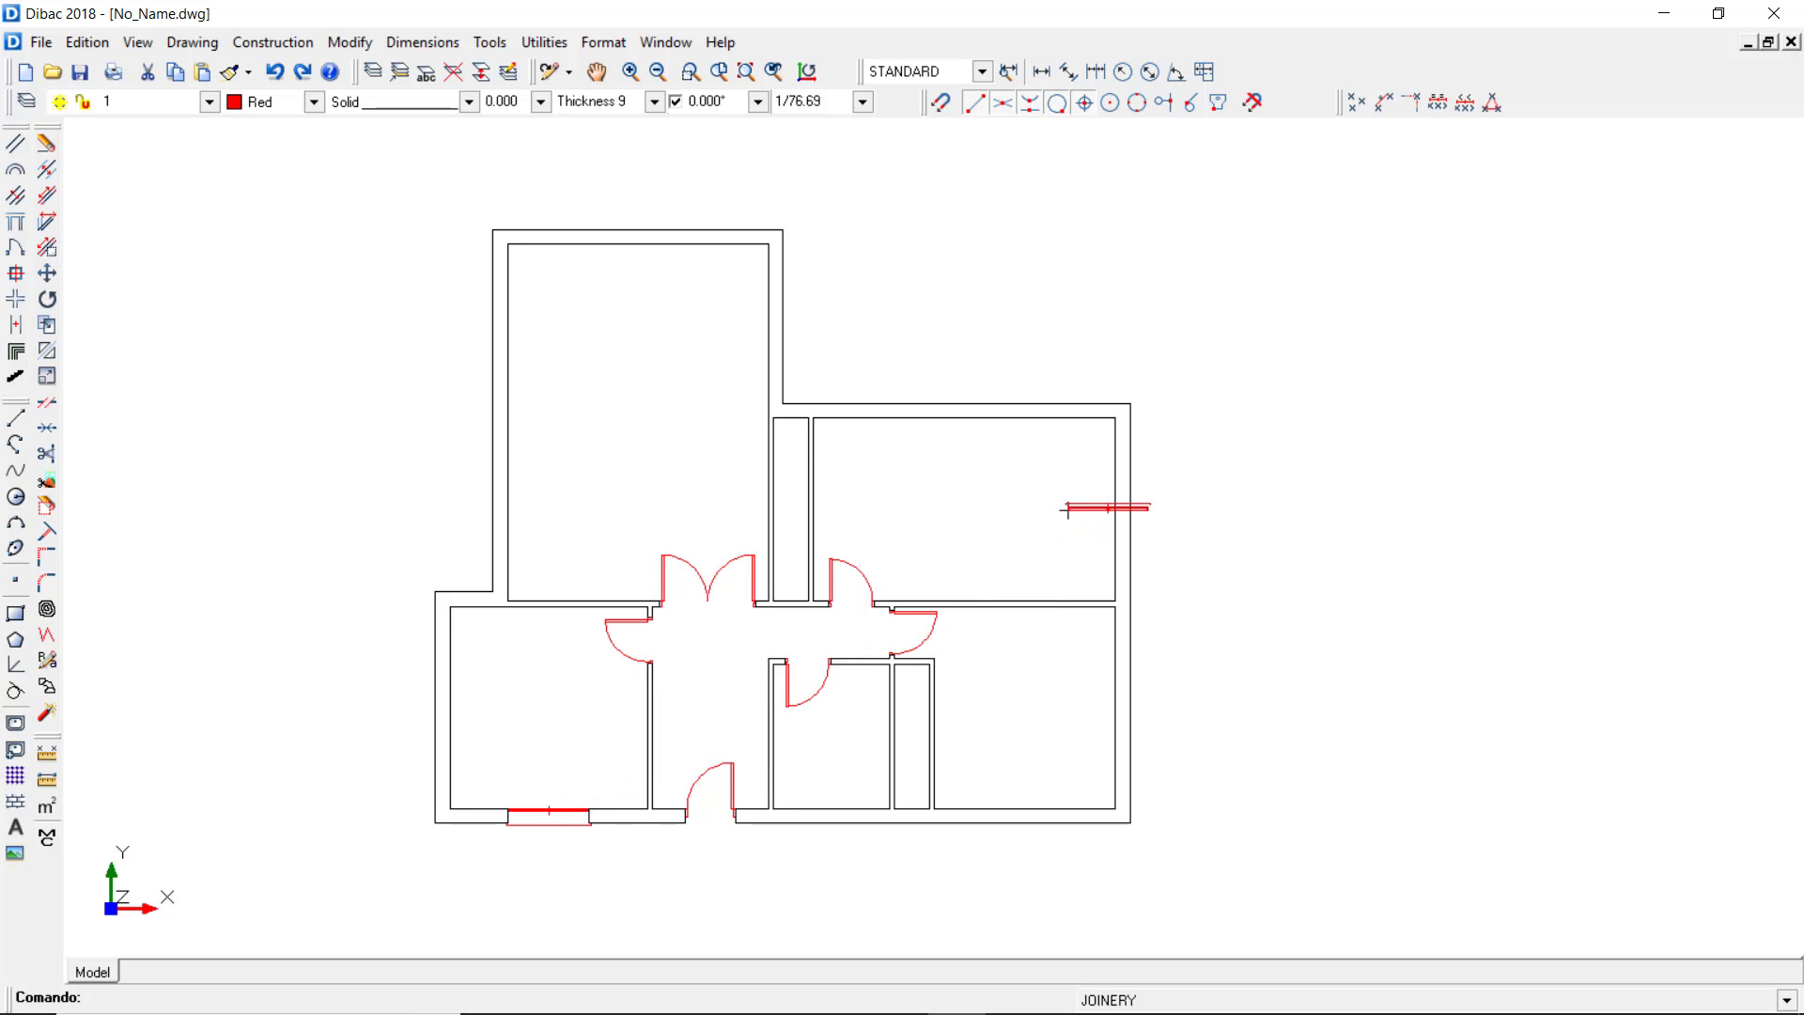
pyautogui.click(1116, 480)
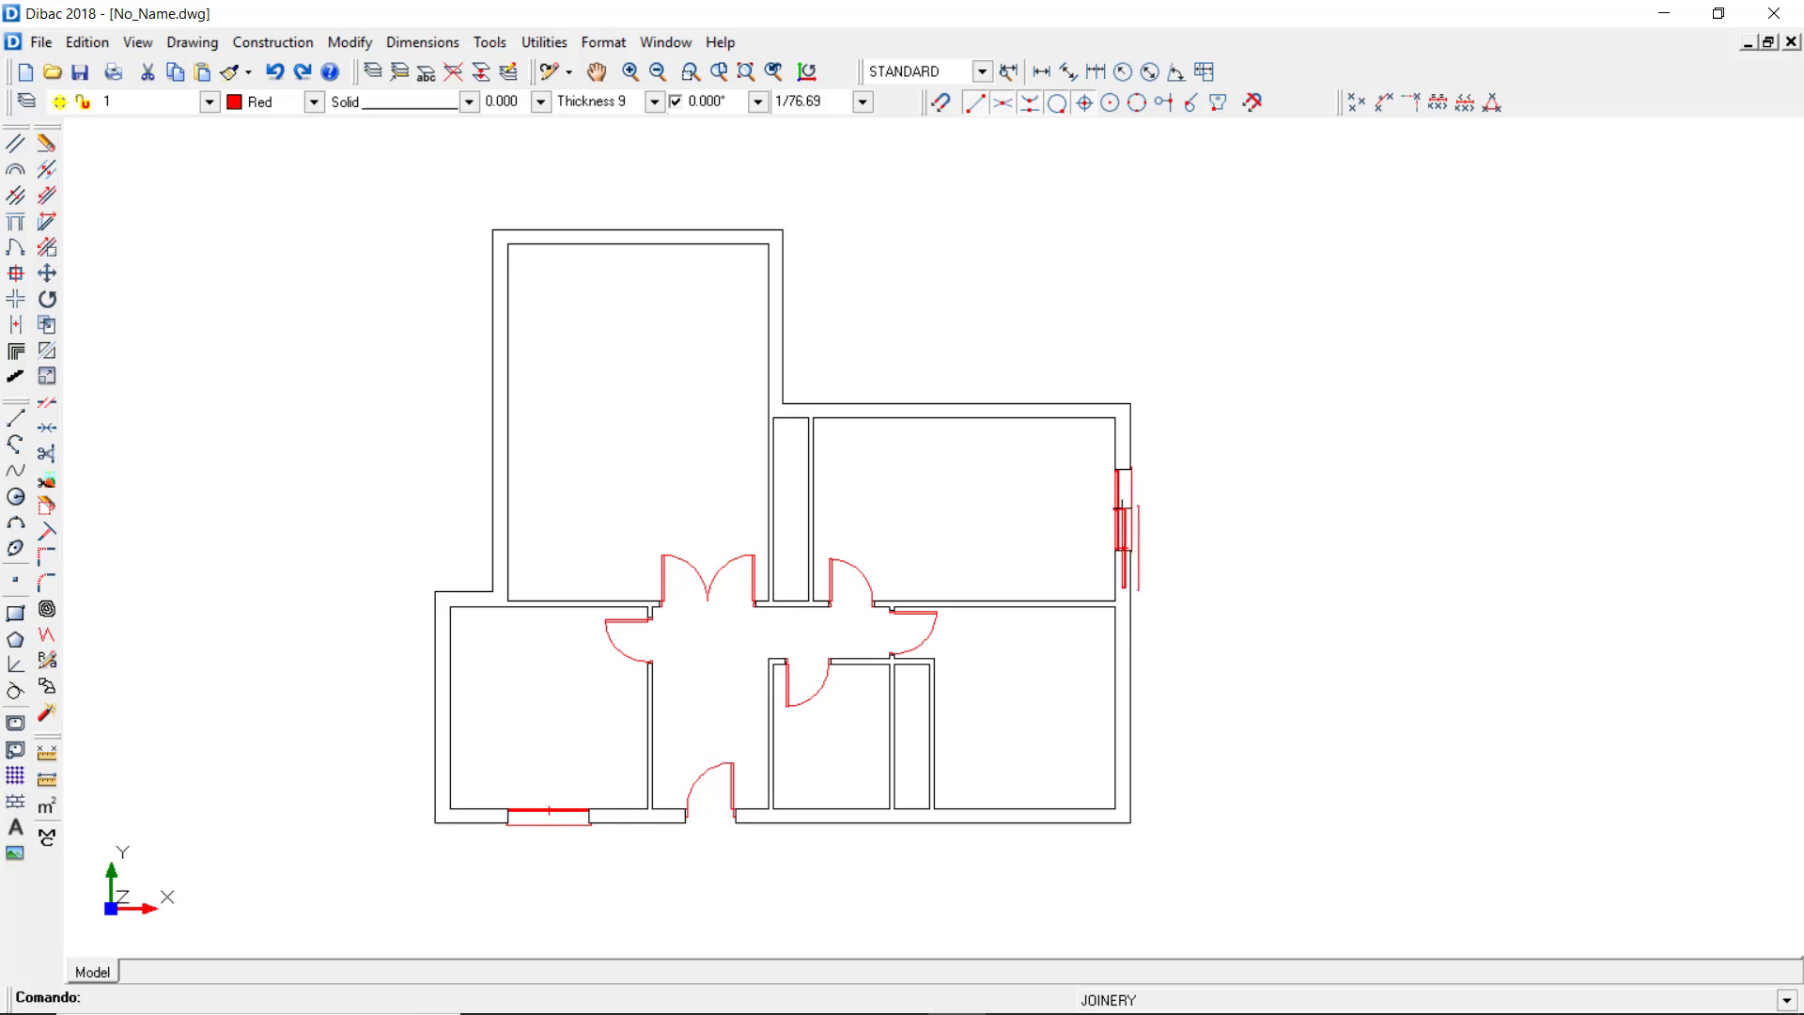
pyautogui.click(1114, 636)
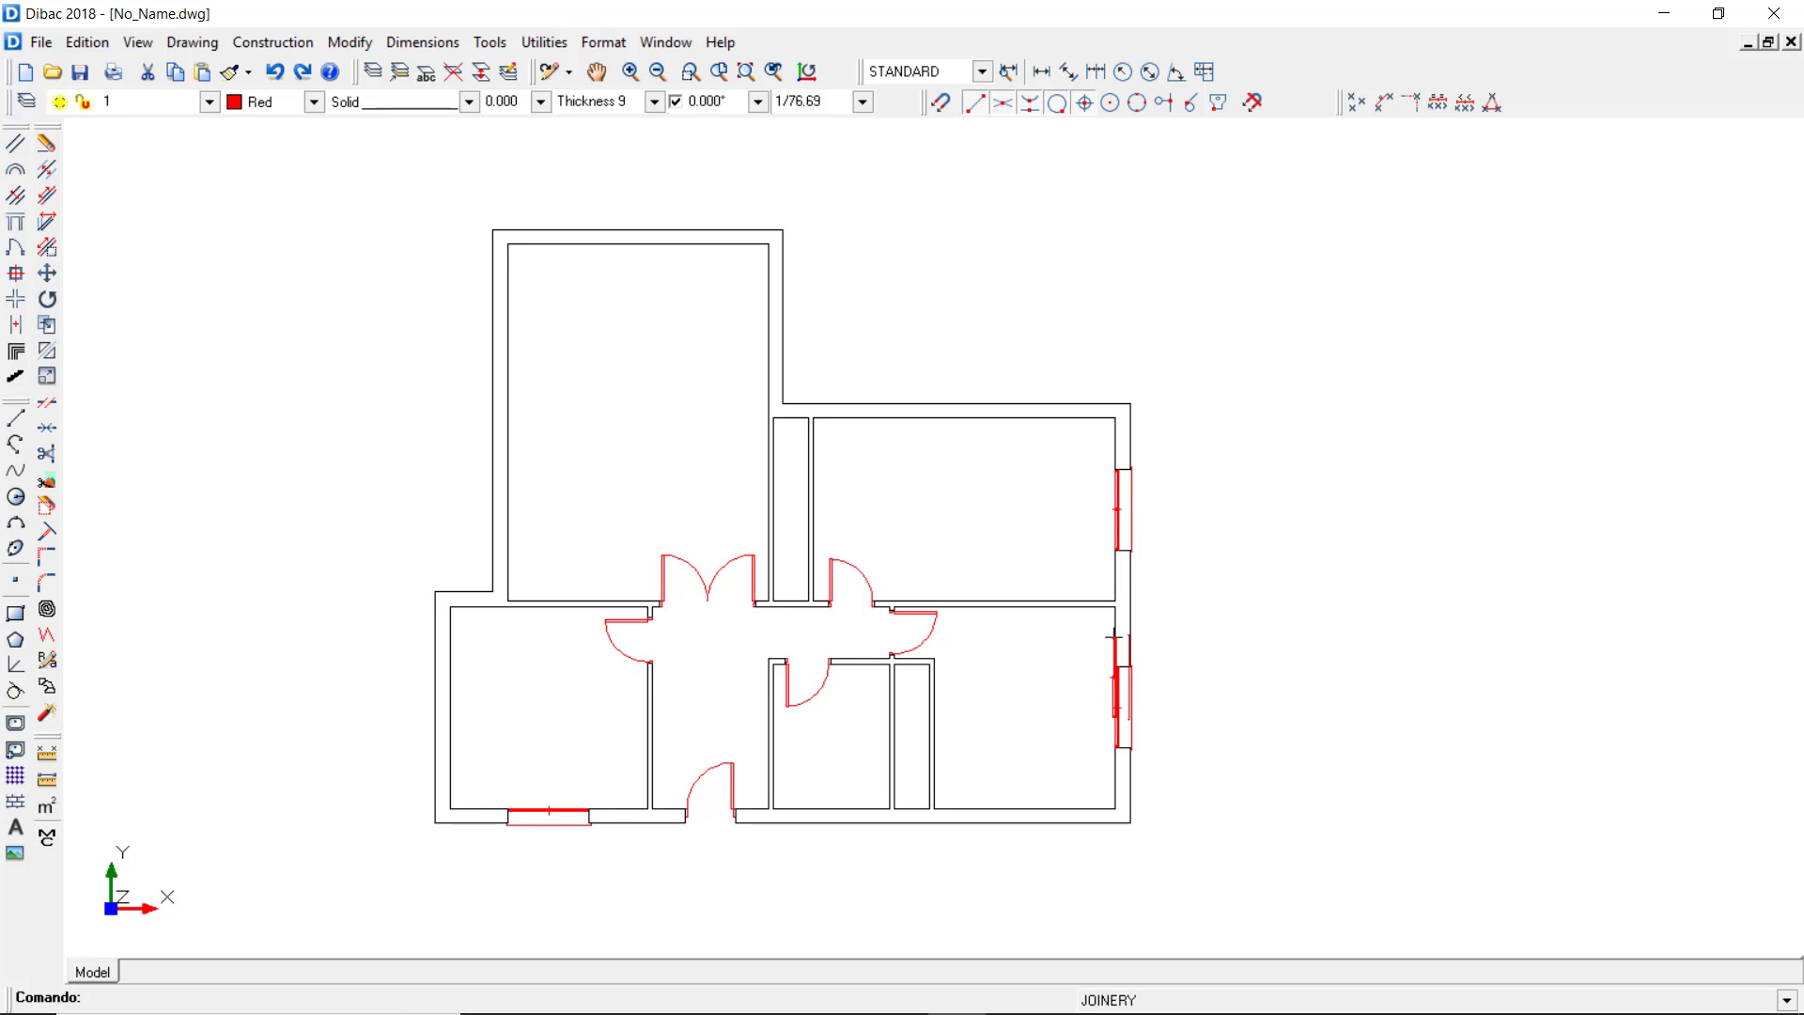
# Set windows to a 0.4 fixed corner distance and place one in the upper-left room's left wall.
pyautogui.rightClick(1284, 621)
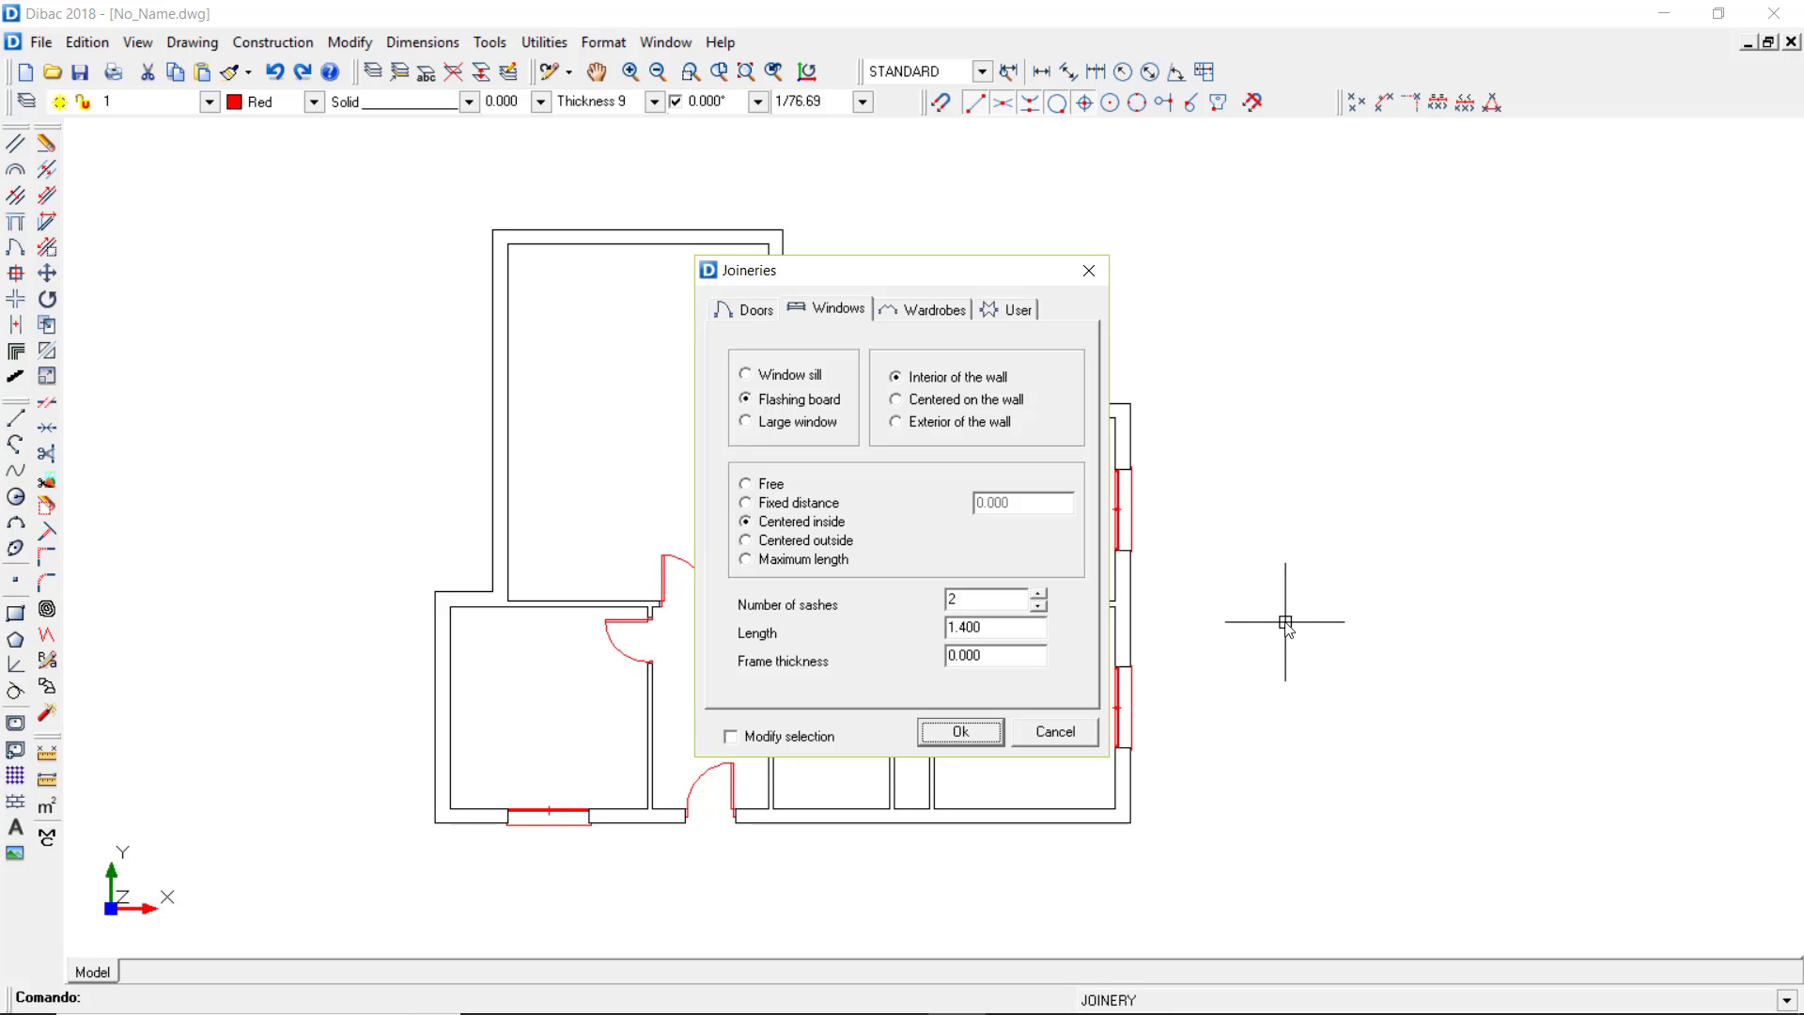
pyautogui.click(746, 504)
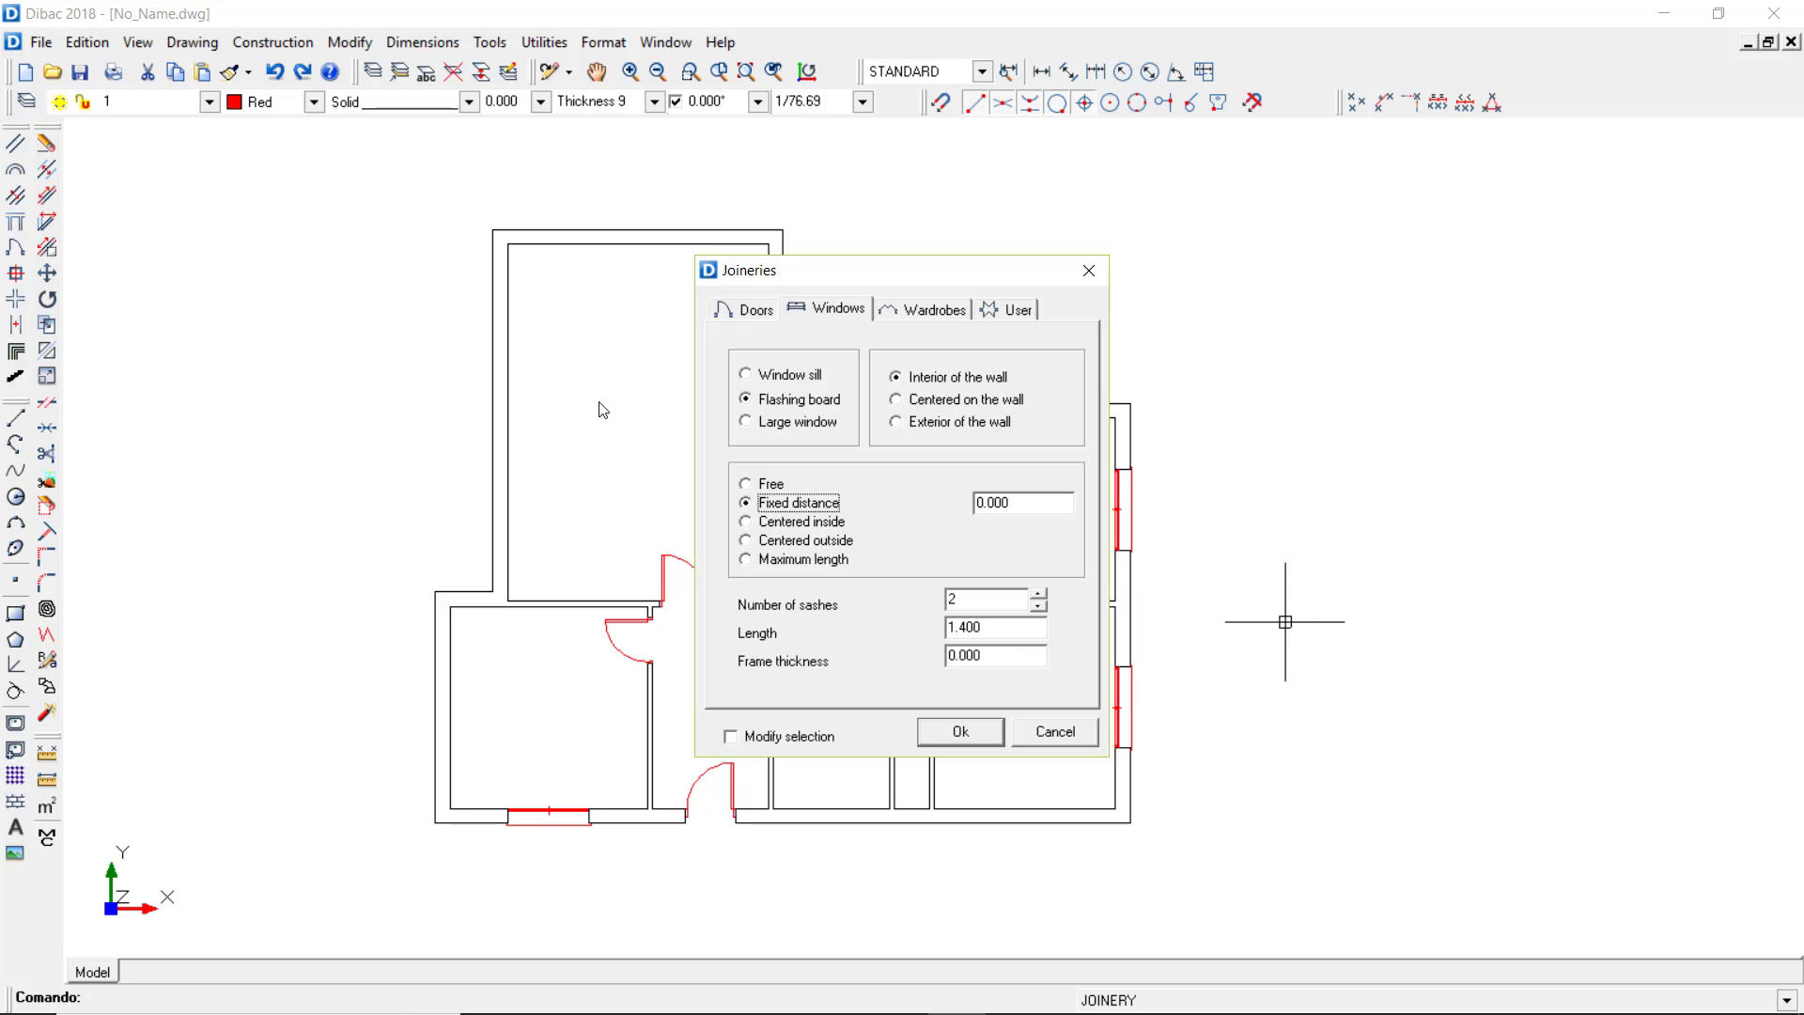
pyautogui.moveTo(986, 504); pyautogui.dragTo(1031, 505)
pyautogui.write('4')
pyautogui.click(960, 731)
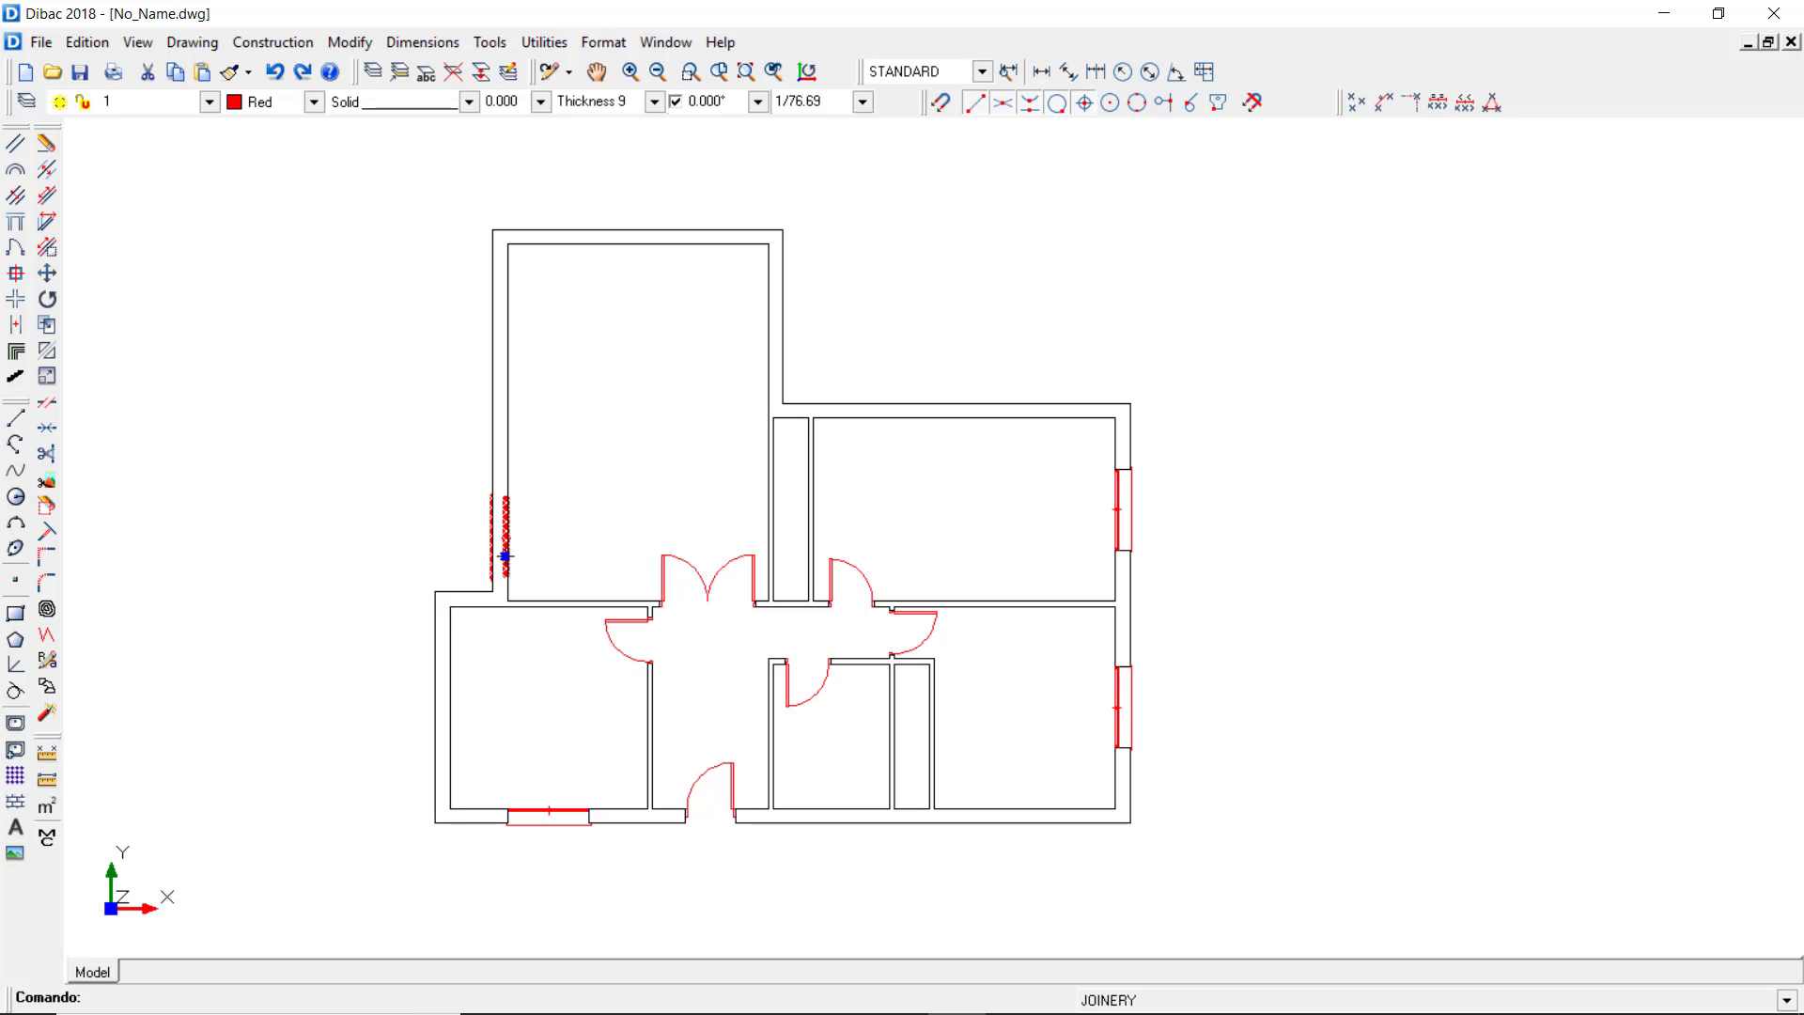
pyautogui.click(506, 556)
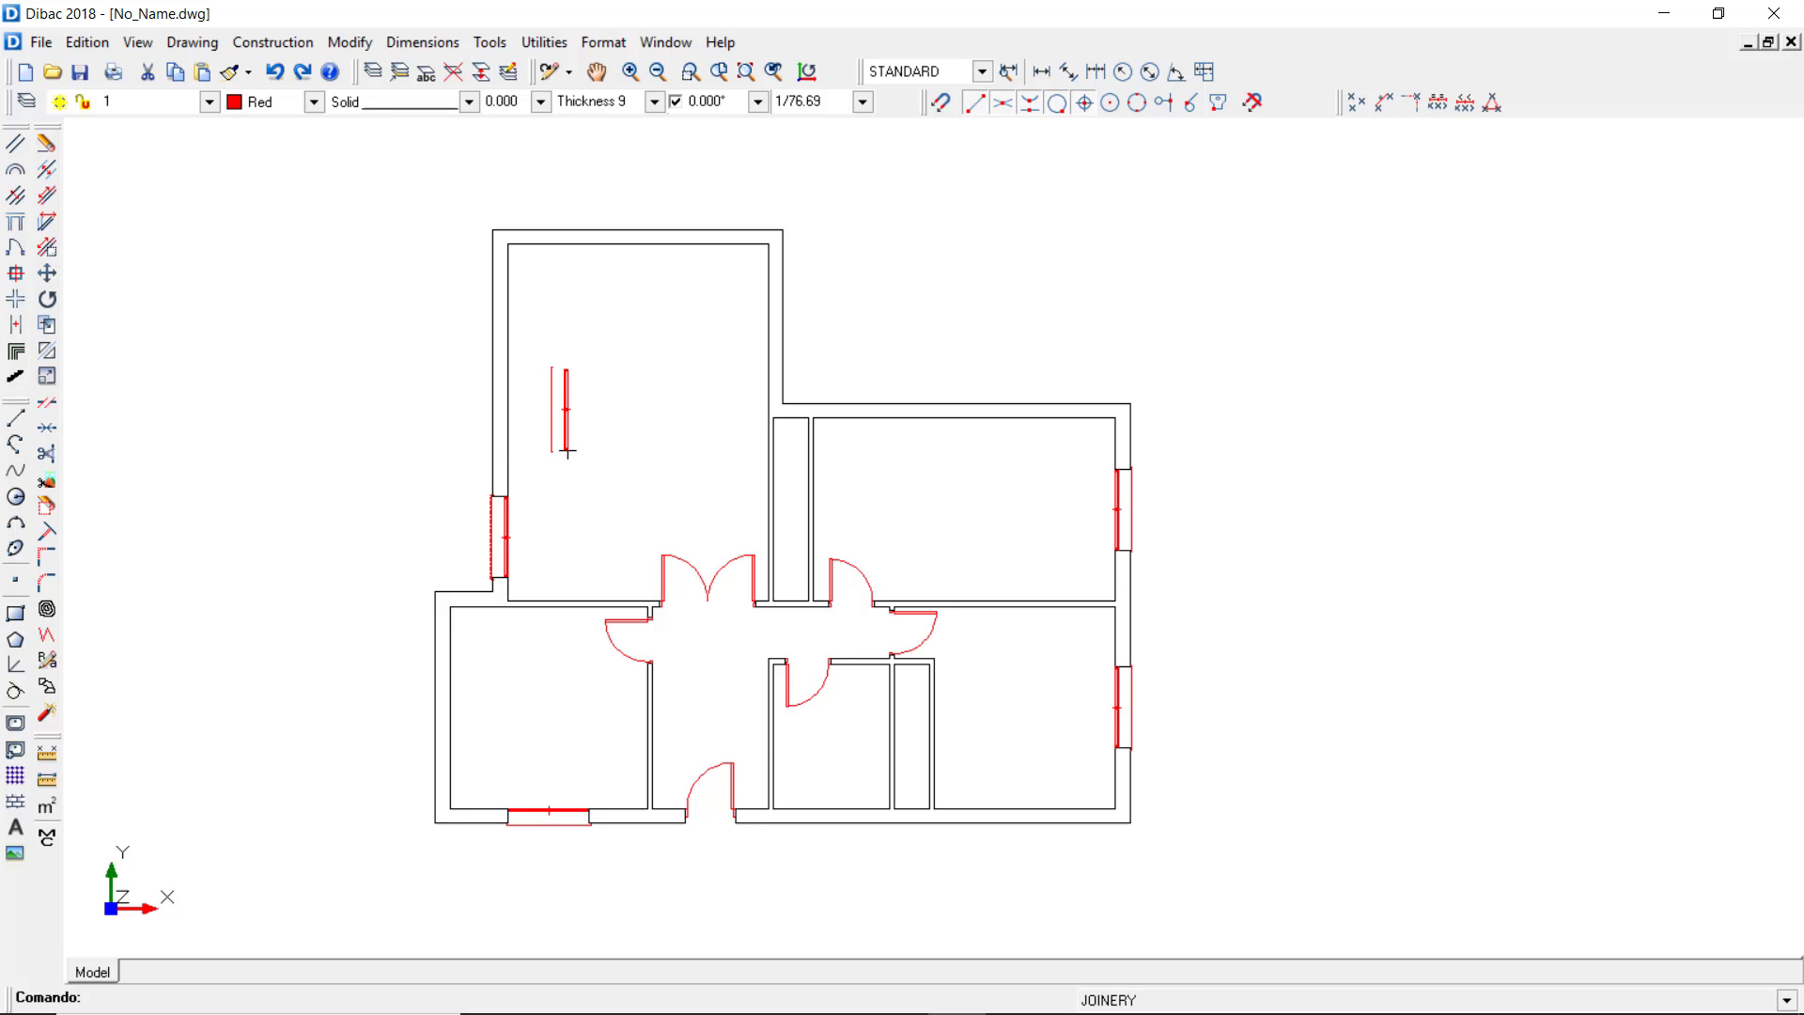
# Configure a single-sash window 0.600 long, 0.2 from the corner, and recentre the plan.
pyautogui.rightClick(567, 451)
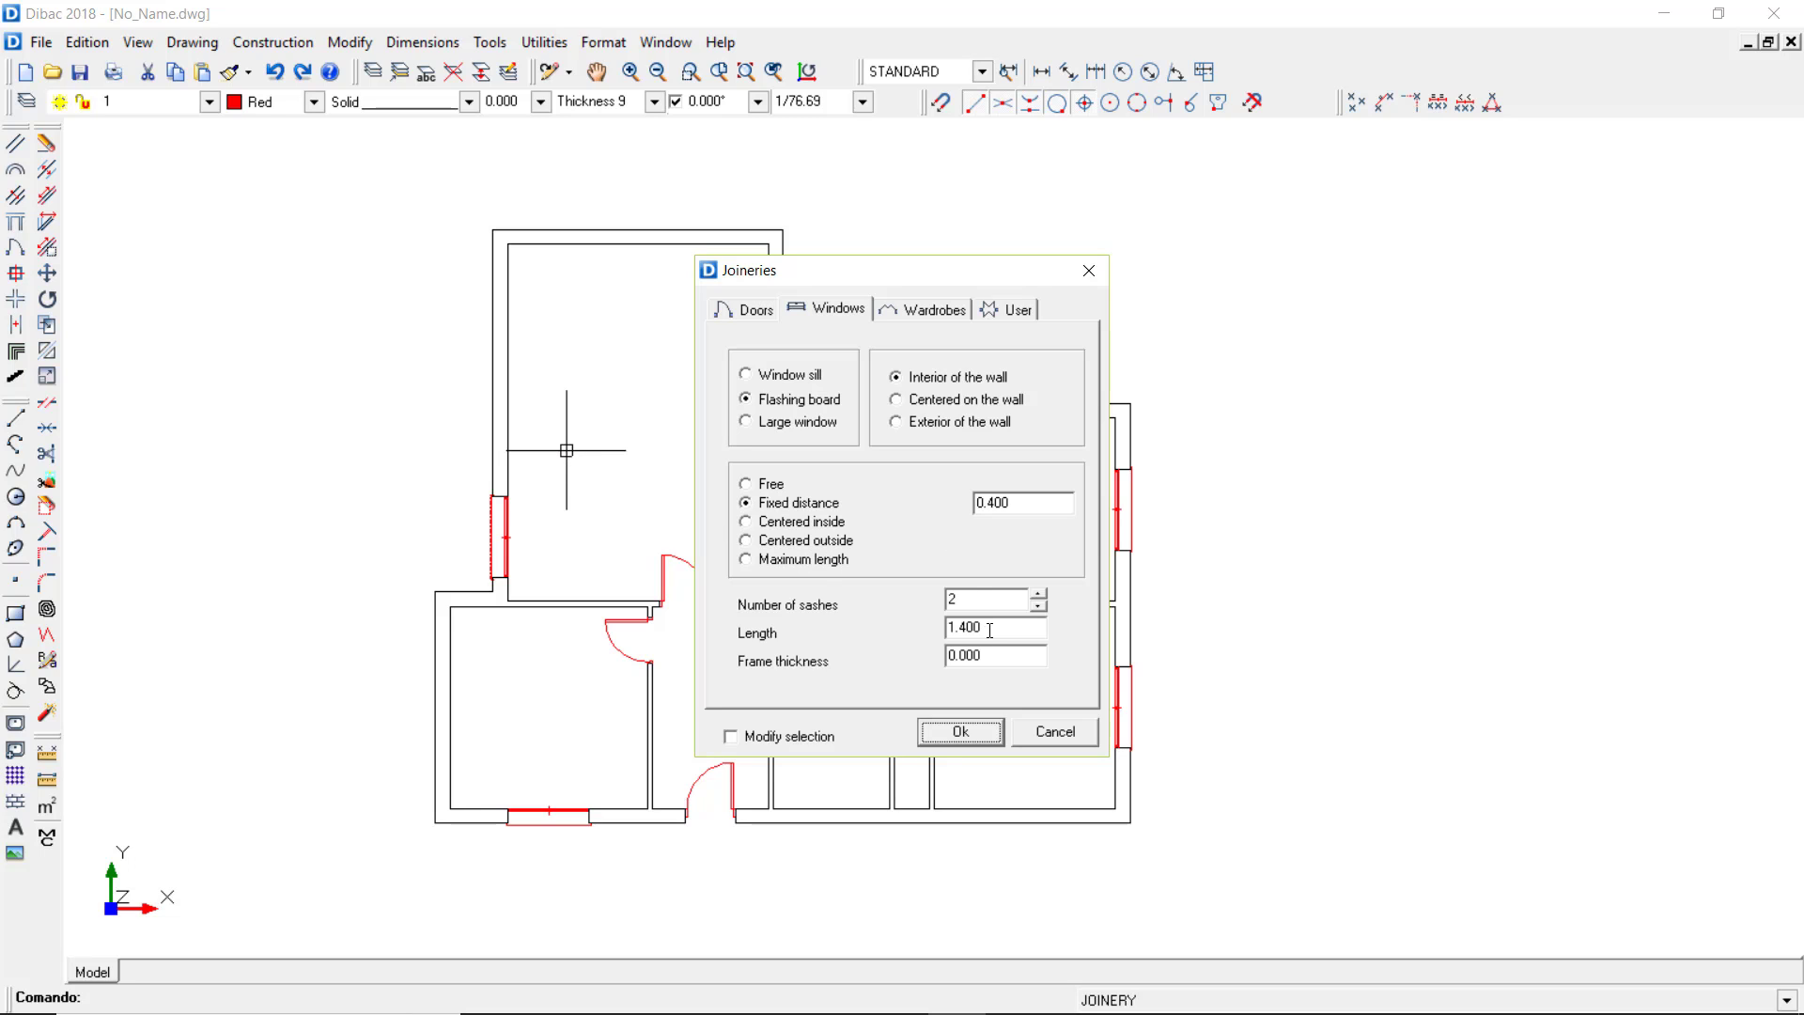
pyautogui.moveTo(988, 628); pyautogui.dragTo(932, 628)
pyautogui.click(1038, 607)
pyautogui.moveTo(985, 503); pyautogui.dragTo(1011, 502)
pyautogui.write('2')
pyautogui.click(957, 734)
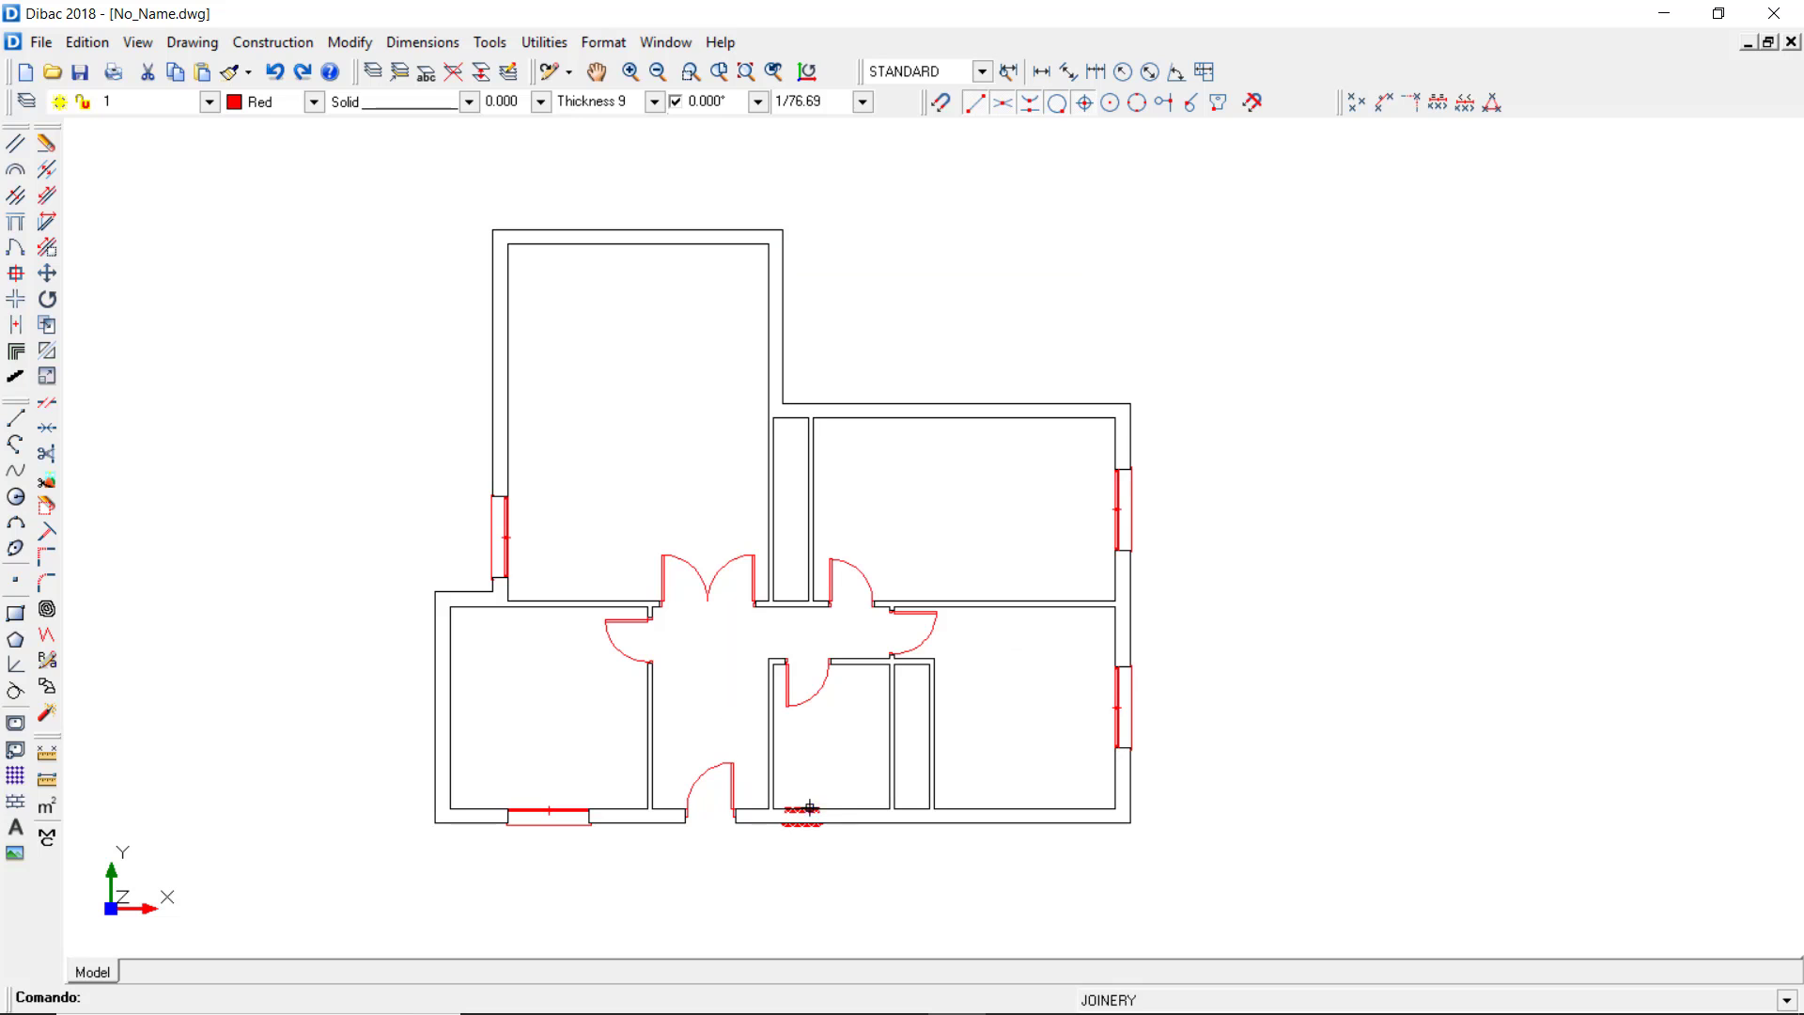
pyautogui.scroll(3, 832, 757)
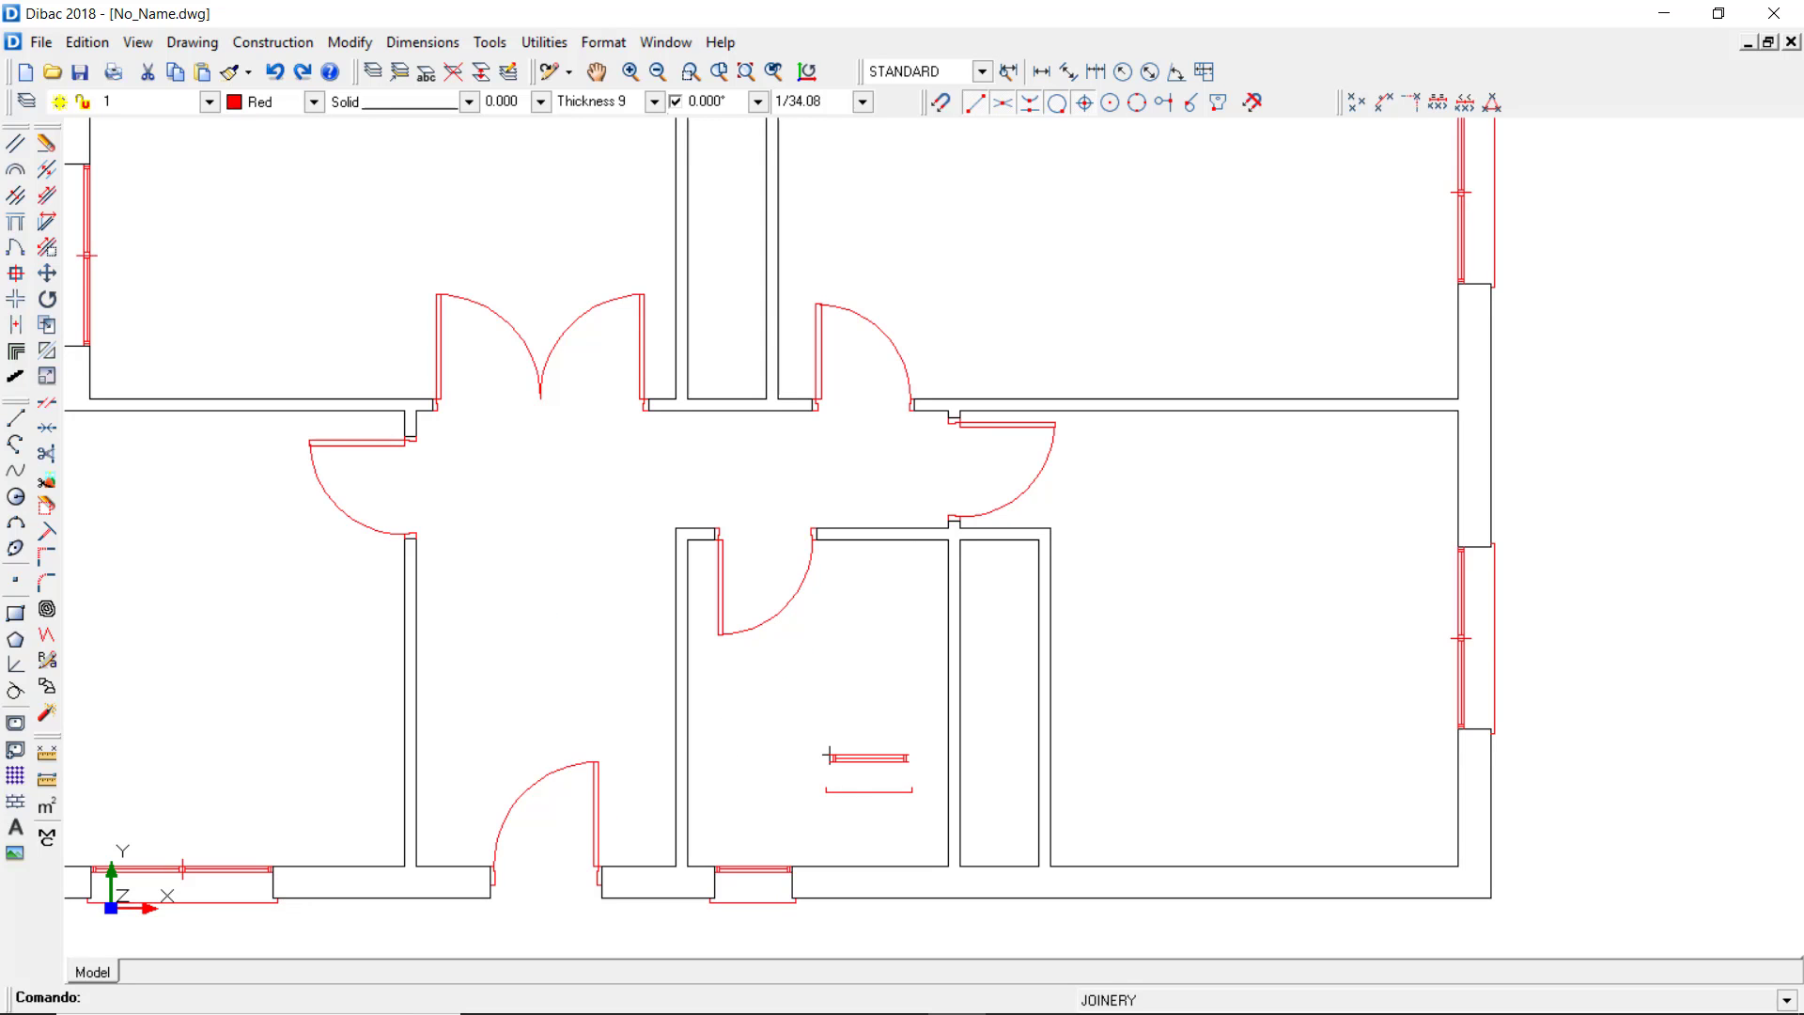
pyautogui.moveTo(831, 757); pyautogui.dragTo(996, 598, button='middle')
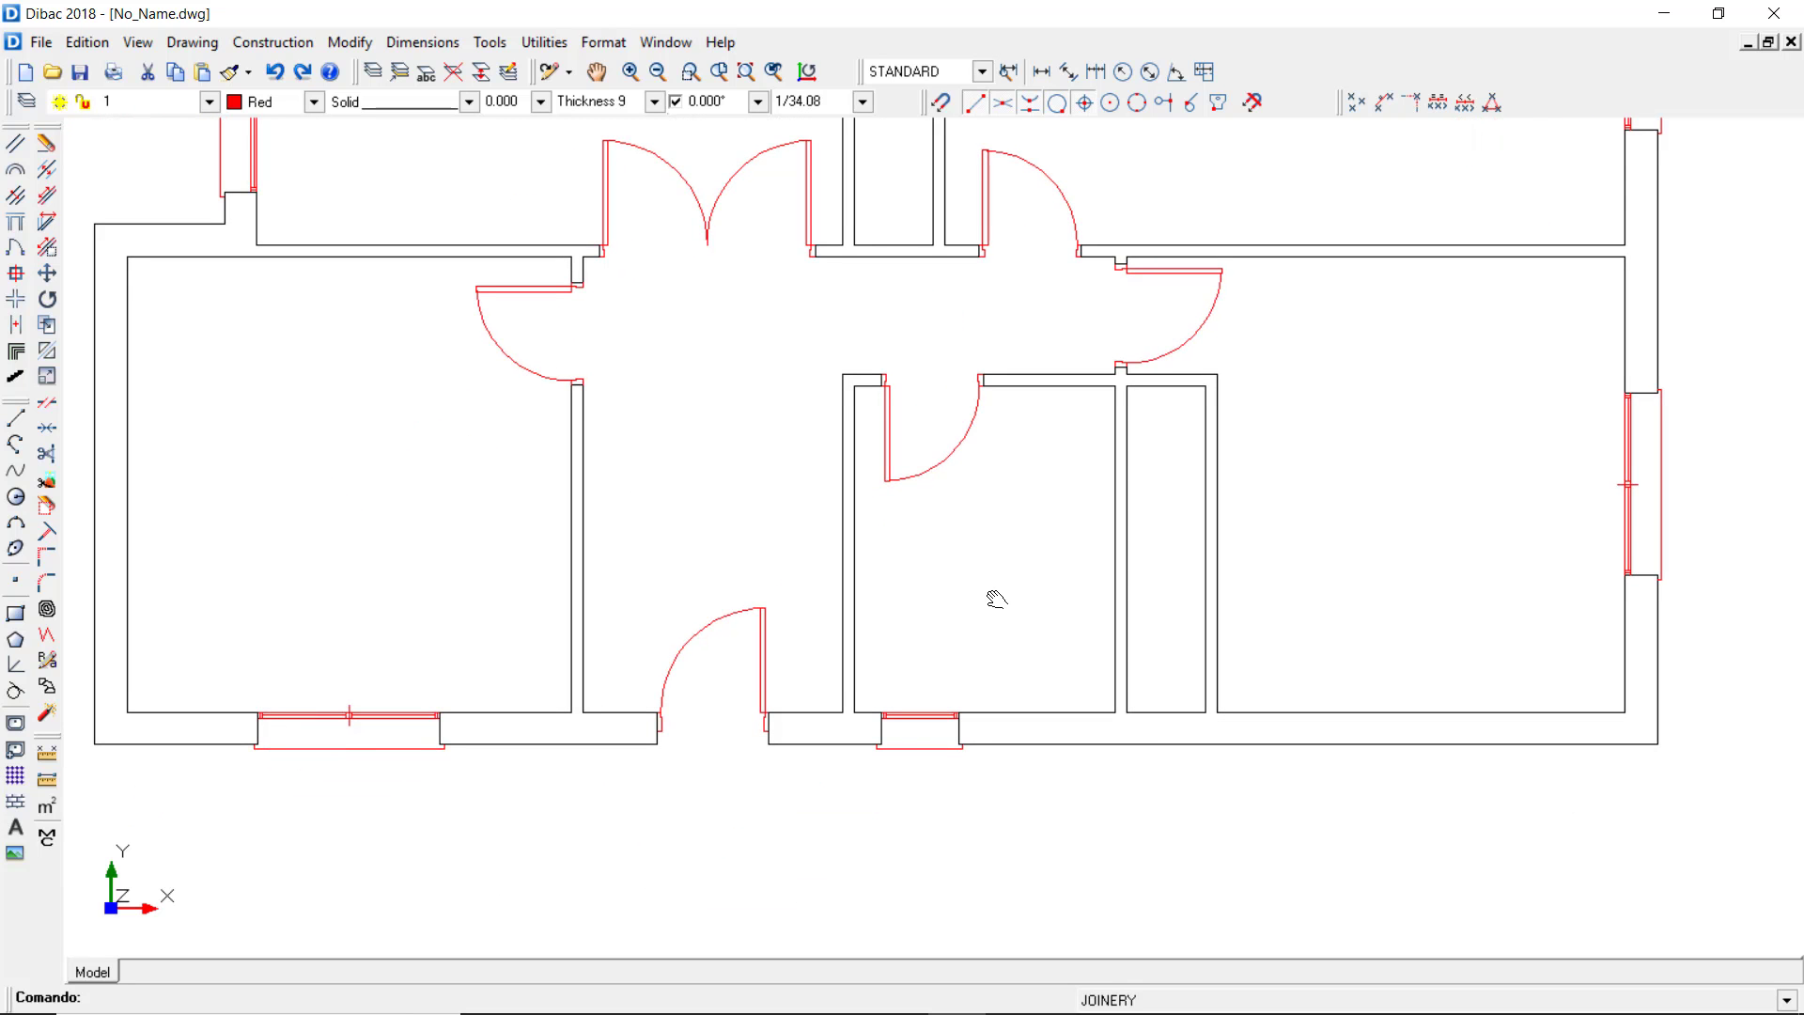
pyautogui.scroll(-3, 996, 598)
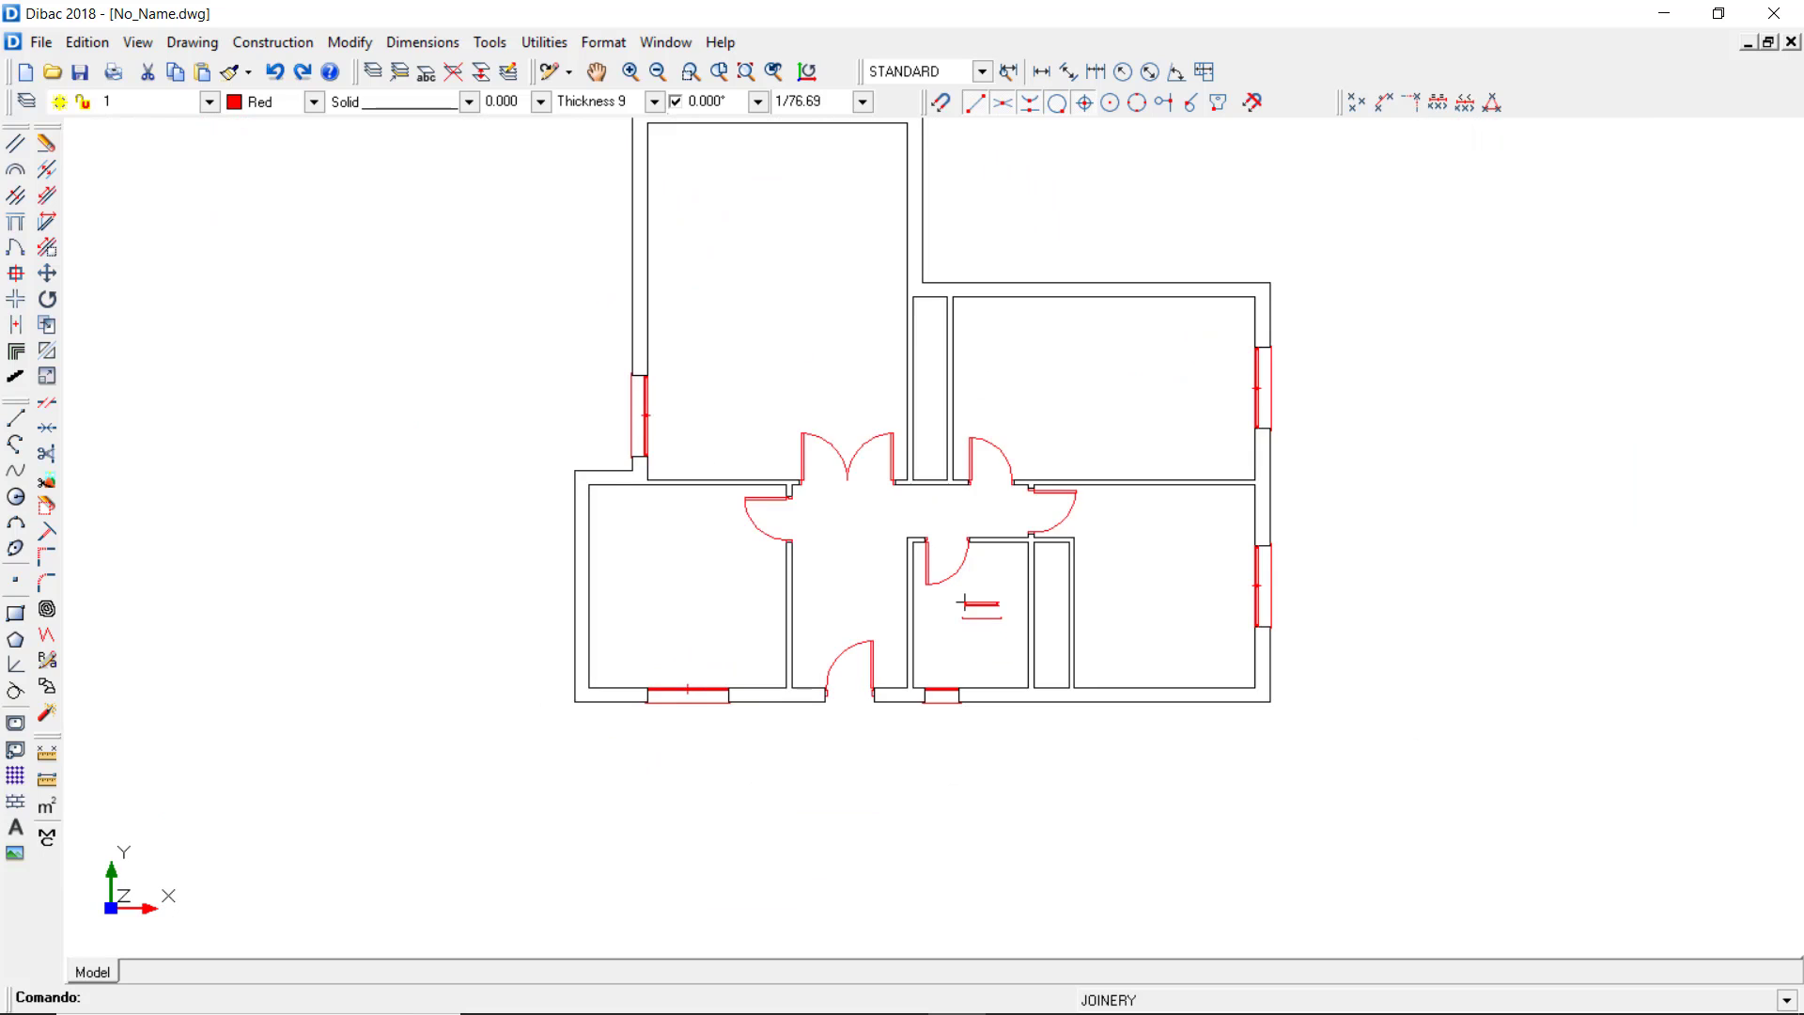
pyautogui.moveTo(776, 474); pyautogui.dragTo(735, 542, button='middle')
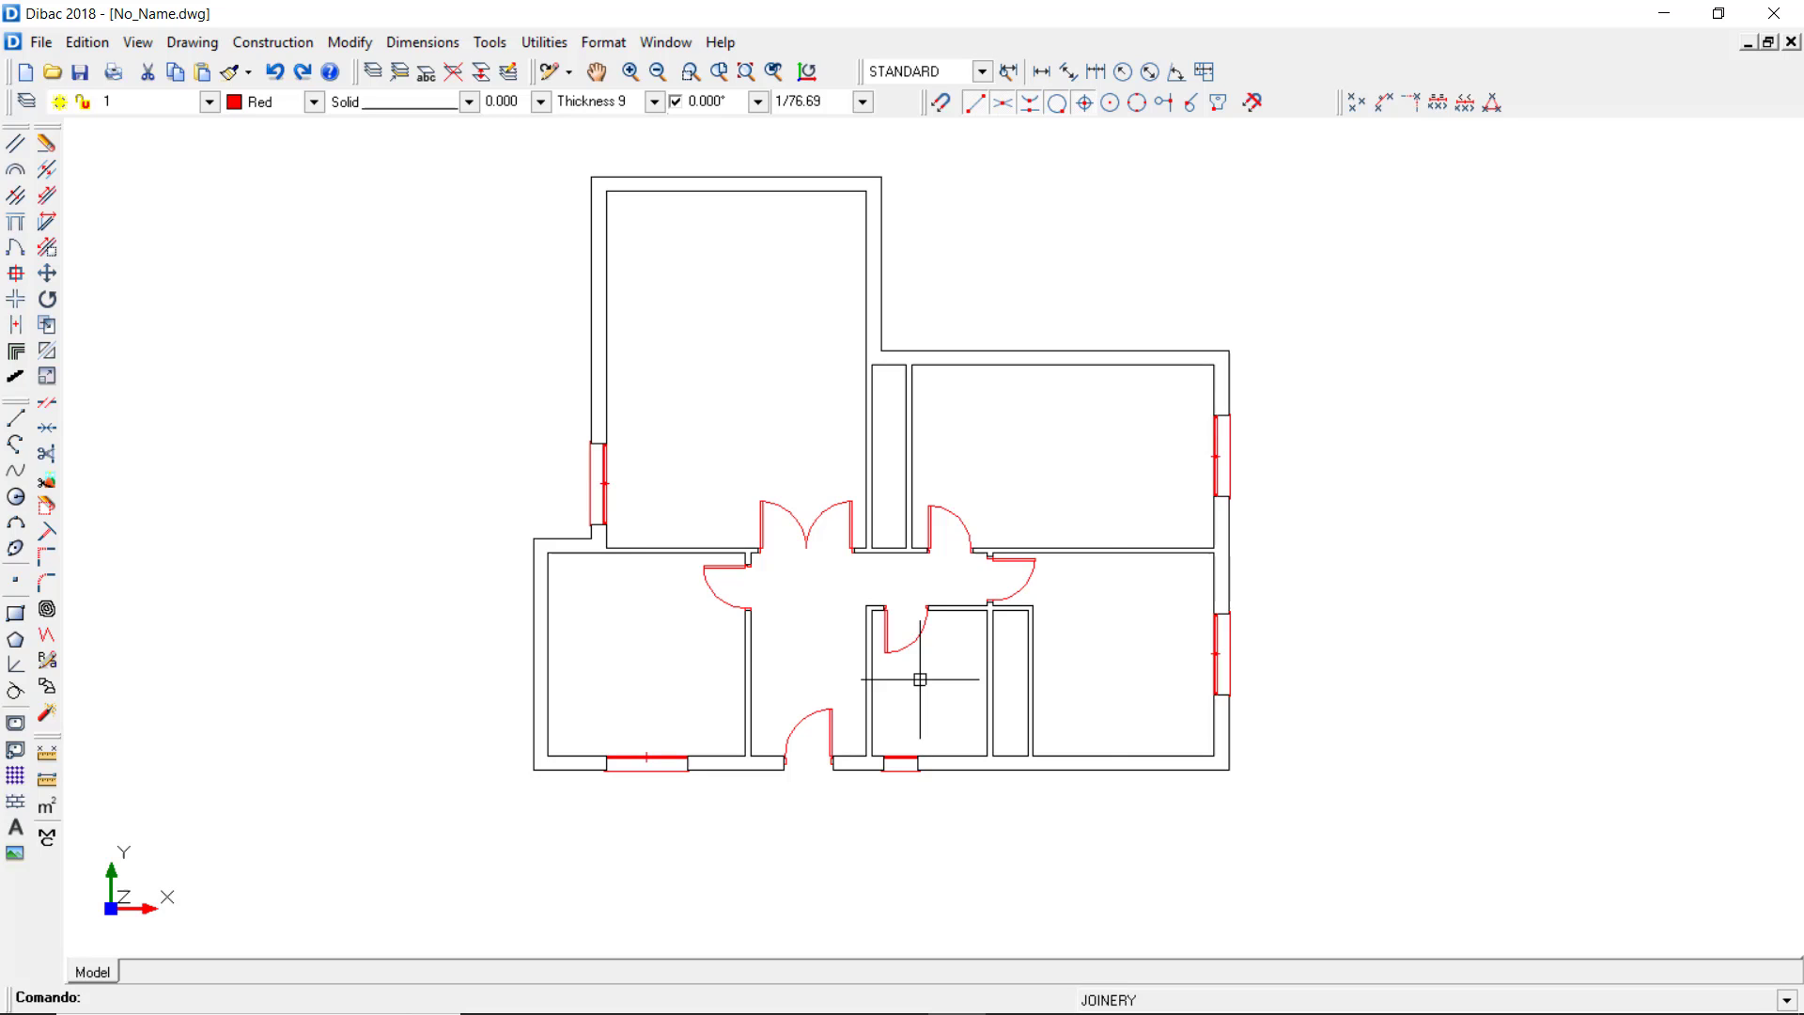
# Set windows to Large window, centred inside, two sashes, 1.8 long.
pyautogui.rightClick(921, 677)
pyautogui.click(747, 423)
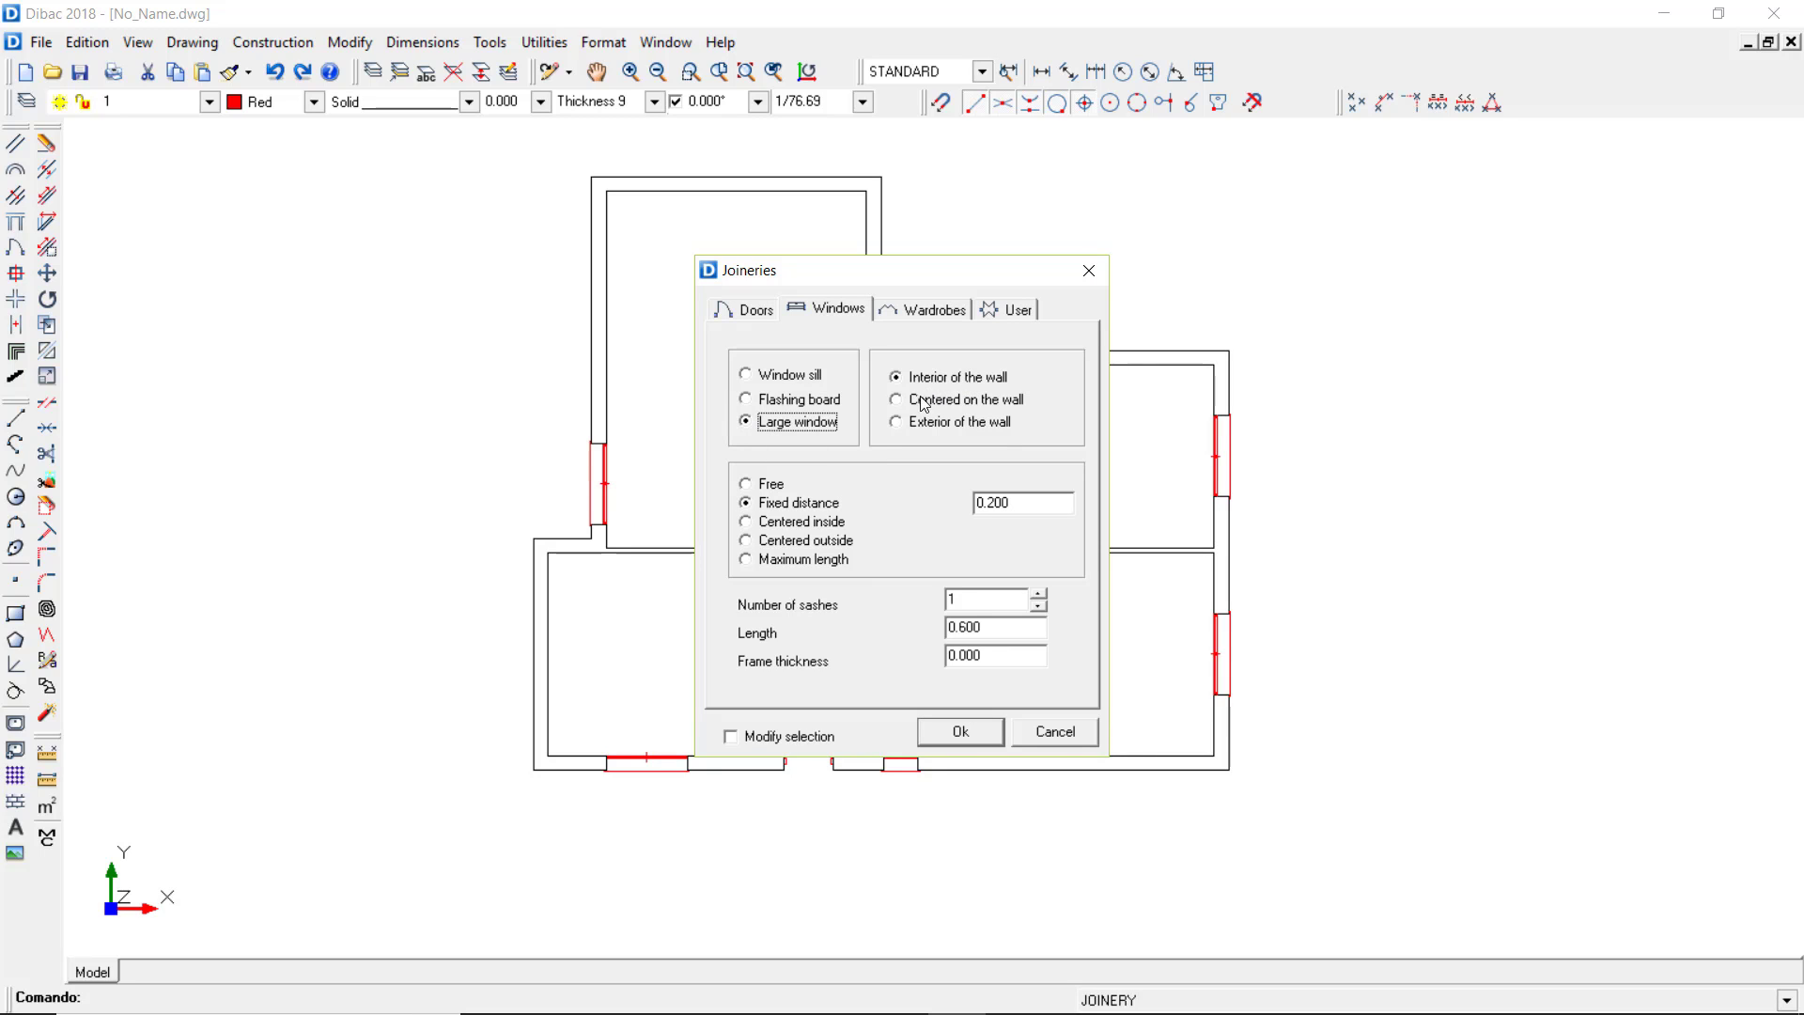
pyautogui.click(811, 523)
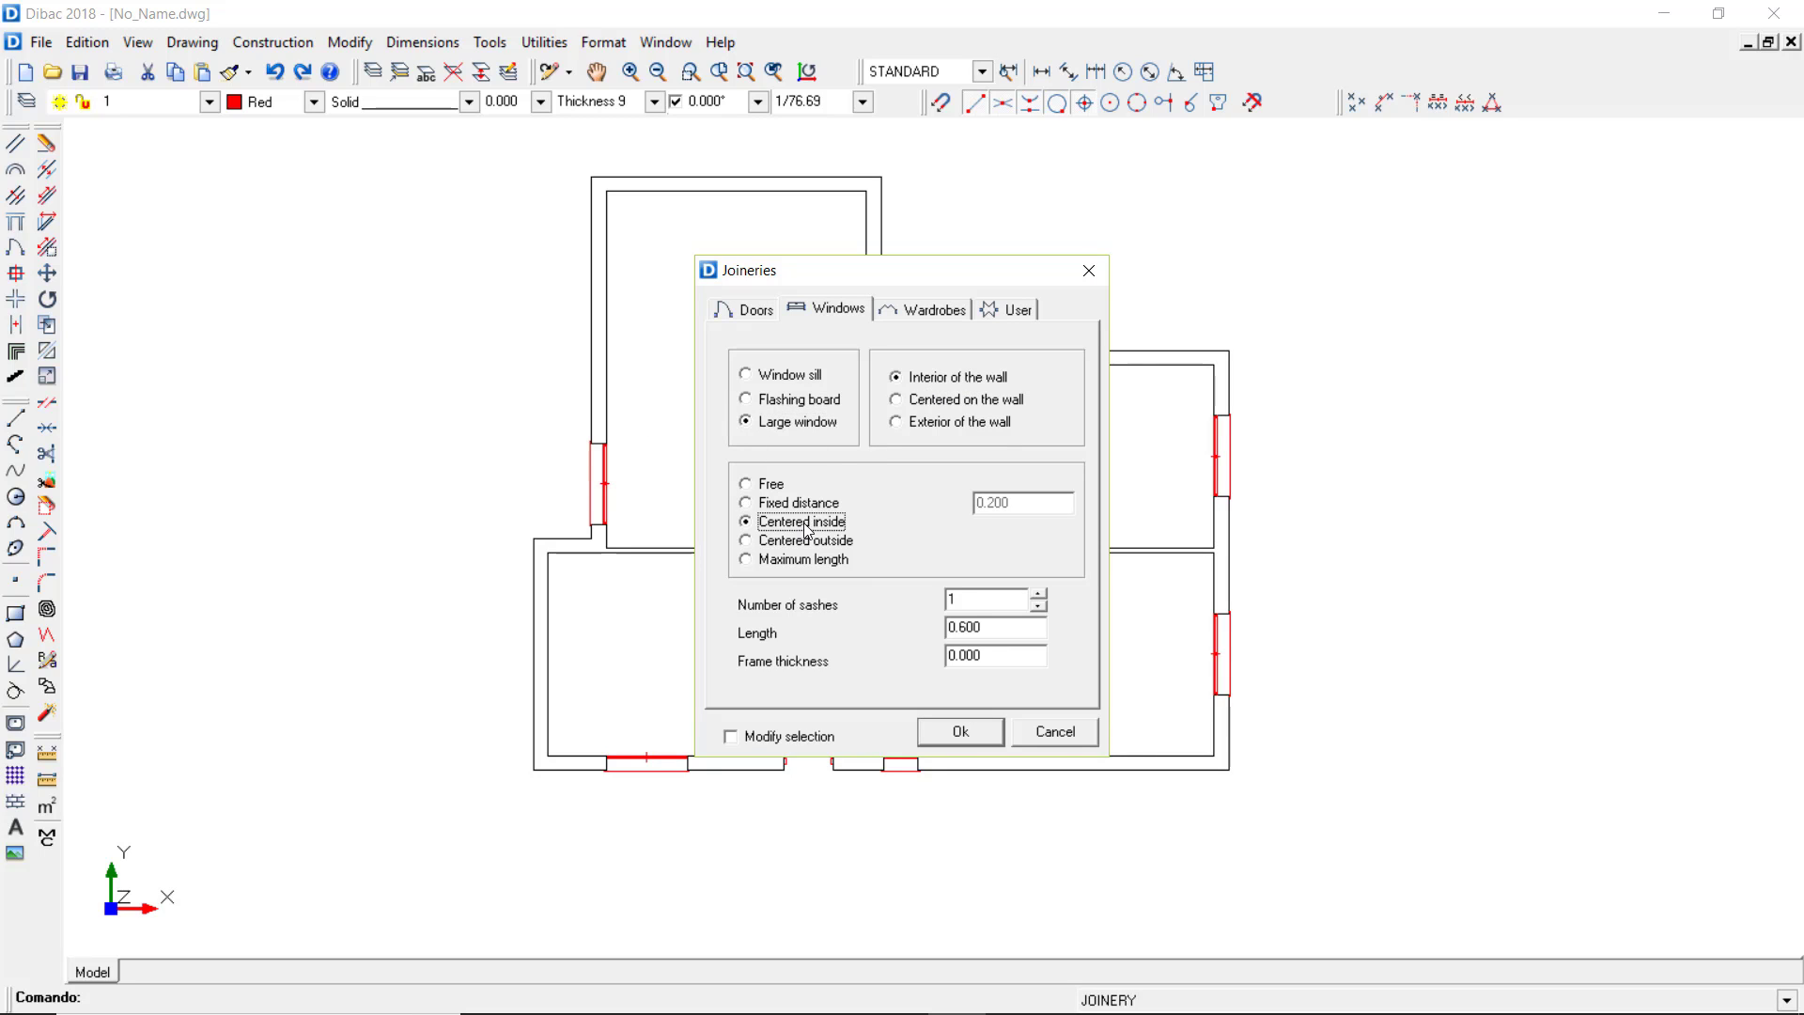
pyautogui.click(1037, 594)
pyautogui.press('Tab')
pyautogui.write('1')
pyautogui.click(963, 735)
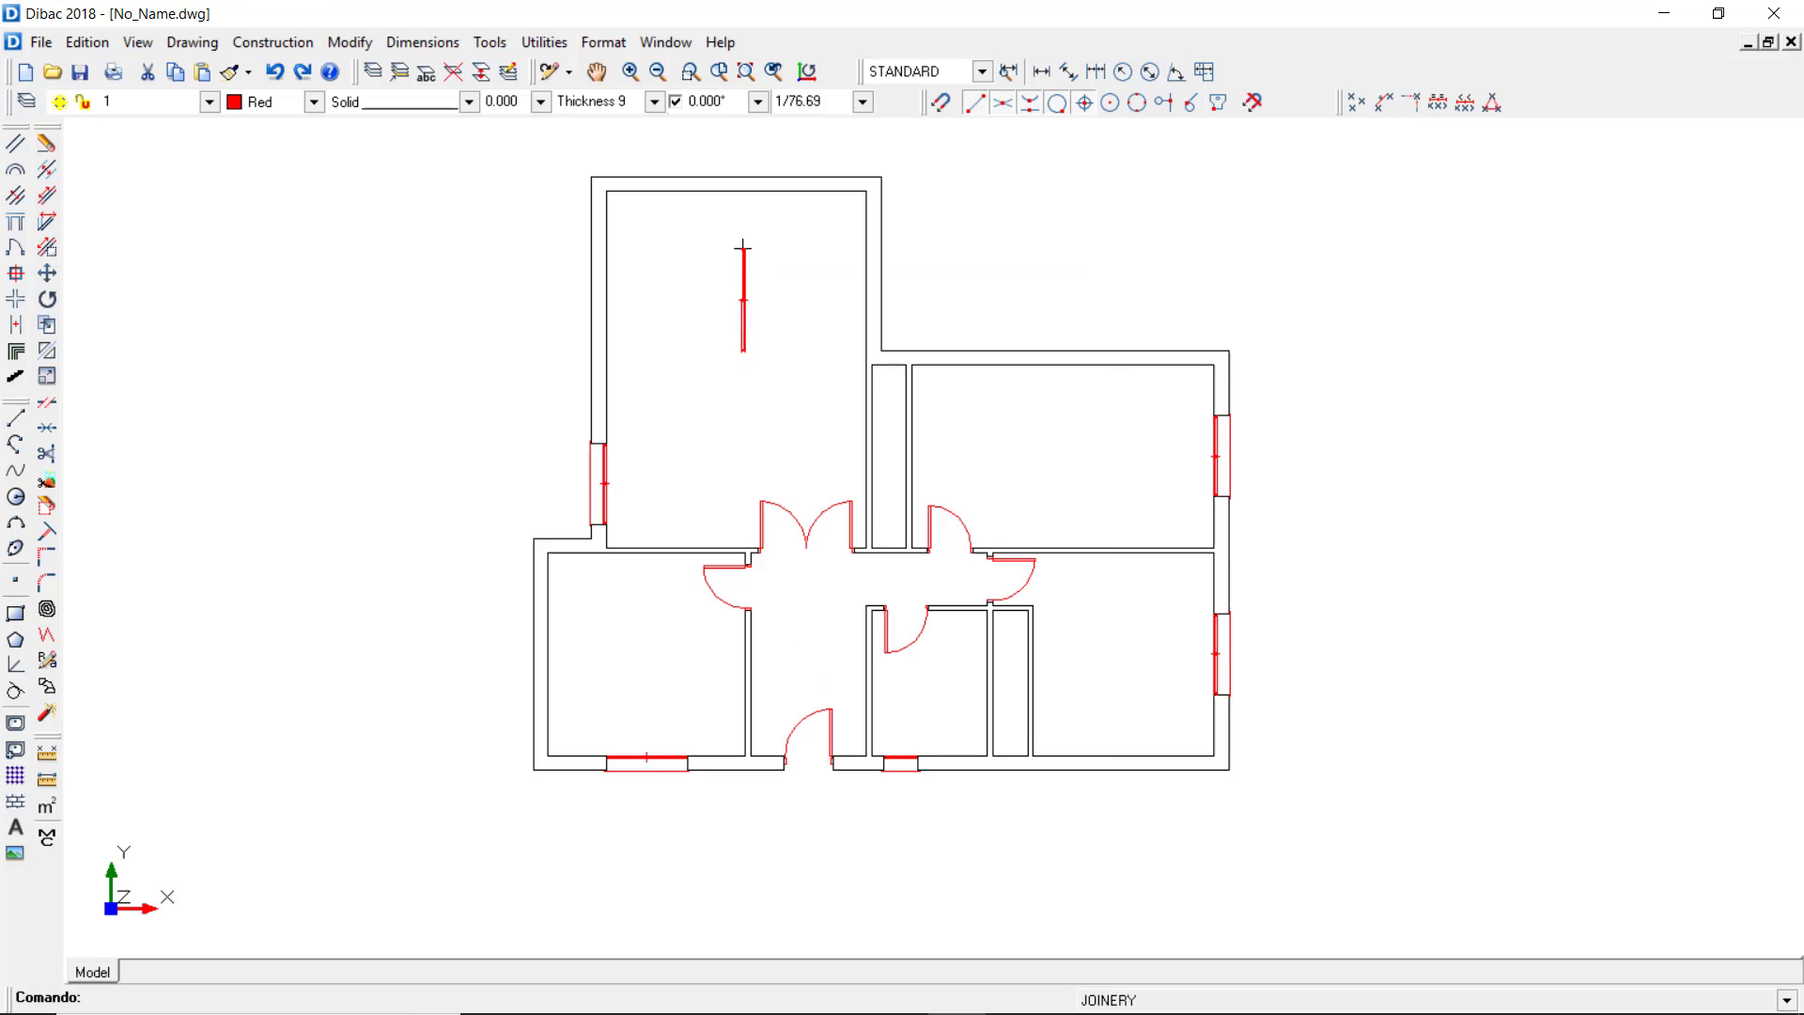
# Place the large window in the upper-left room's top wall.
pyautogui.click(679, 192)
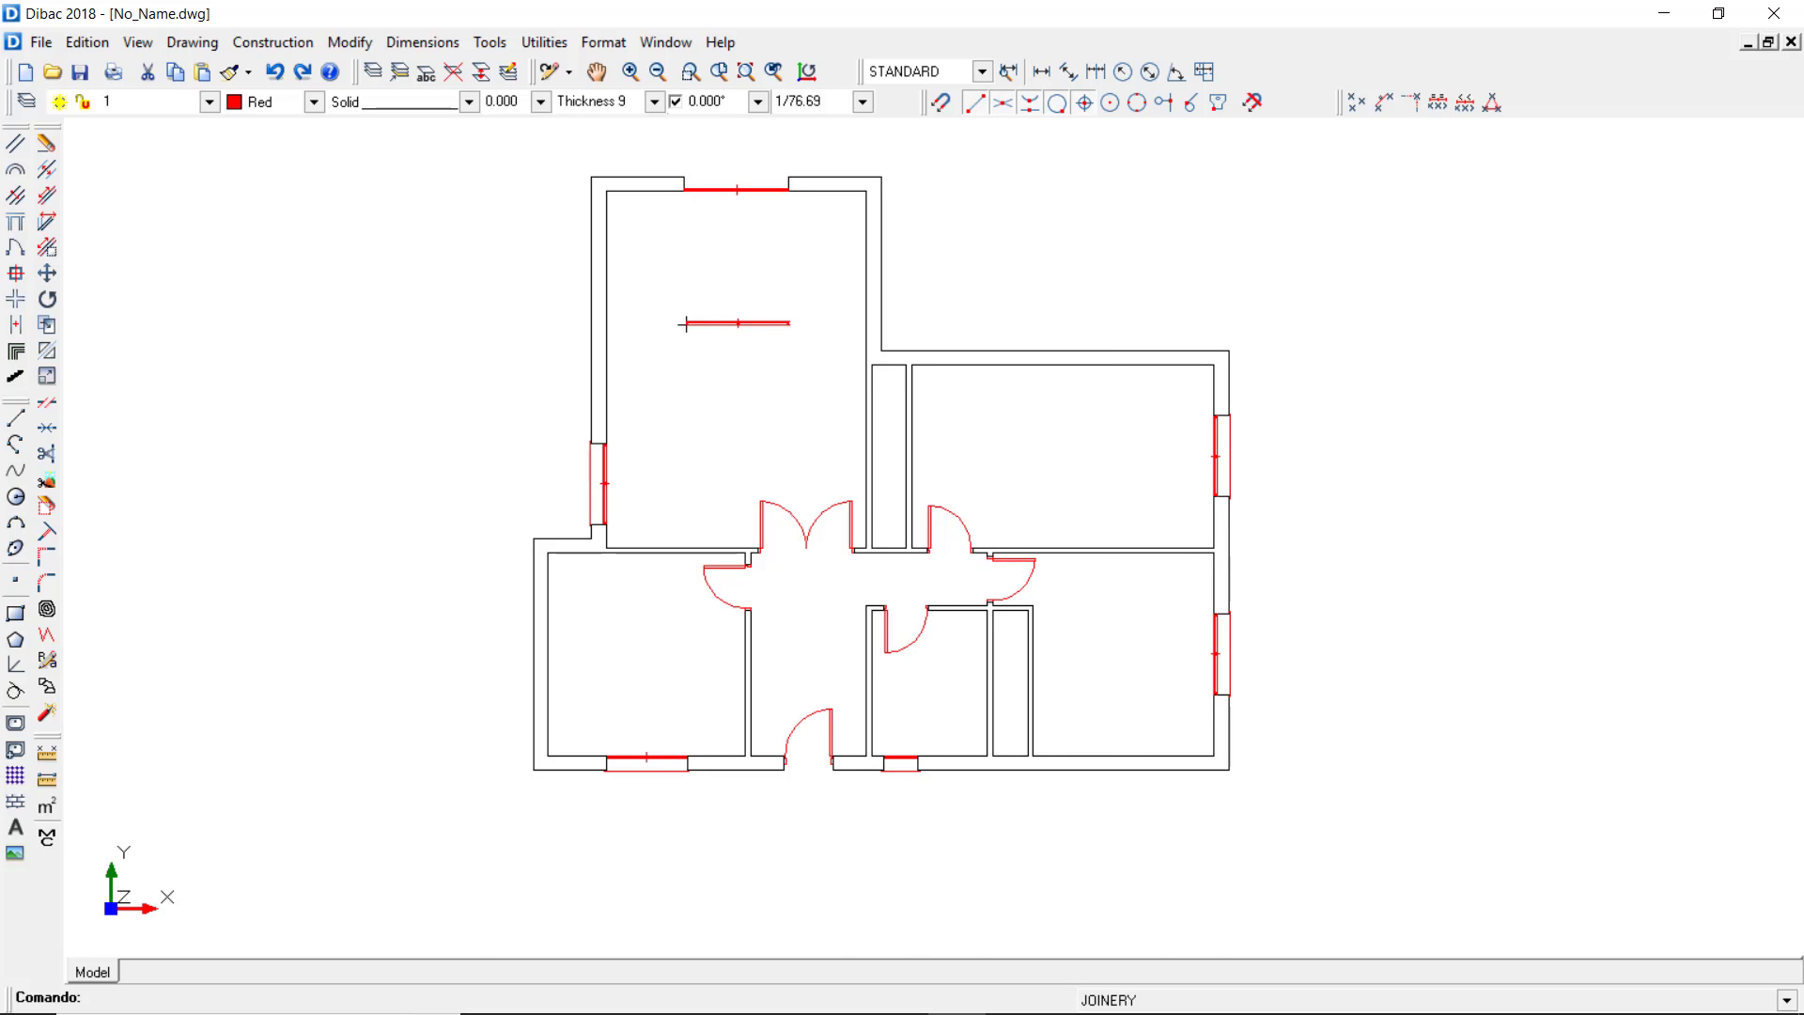
pyautogui.scroll(2, 685, 324)
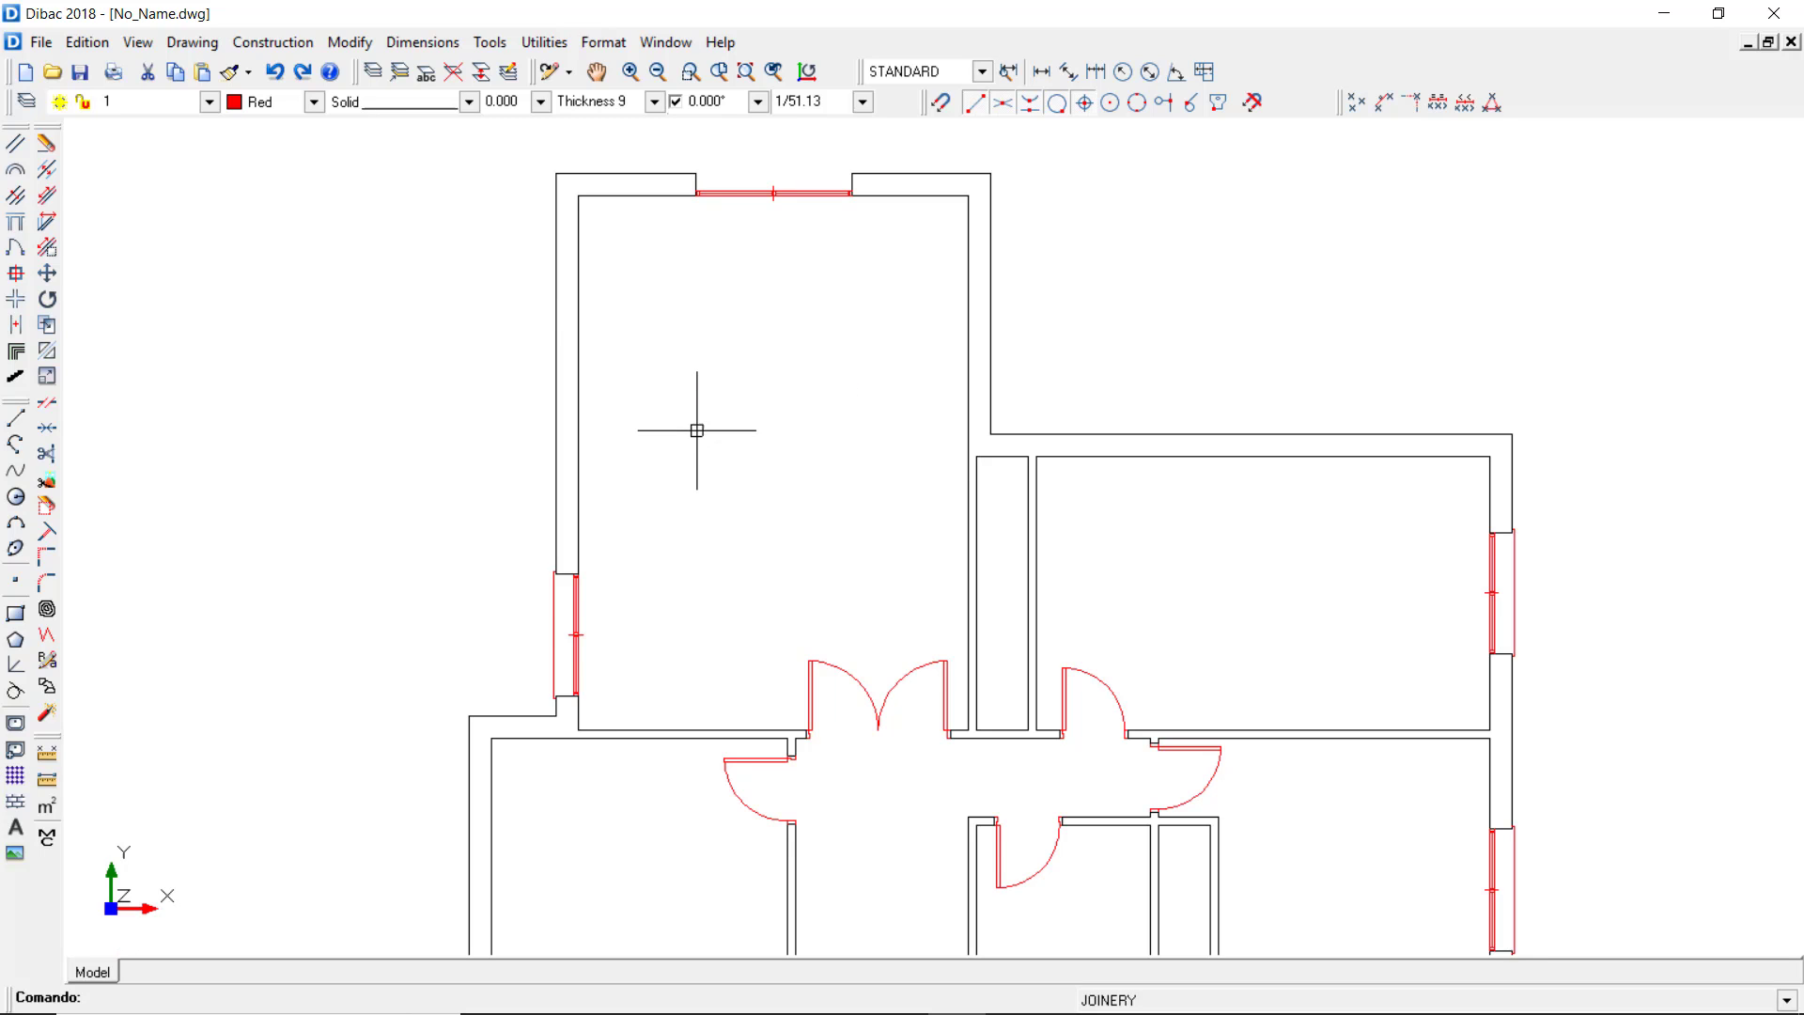
pyautogui.scroll(-2, 685, 455)
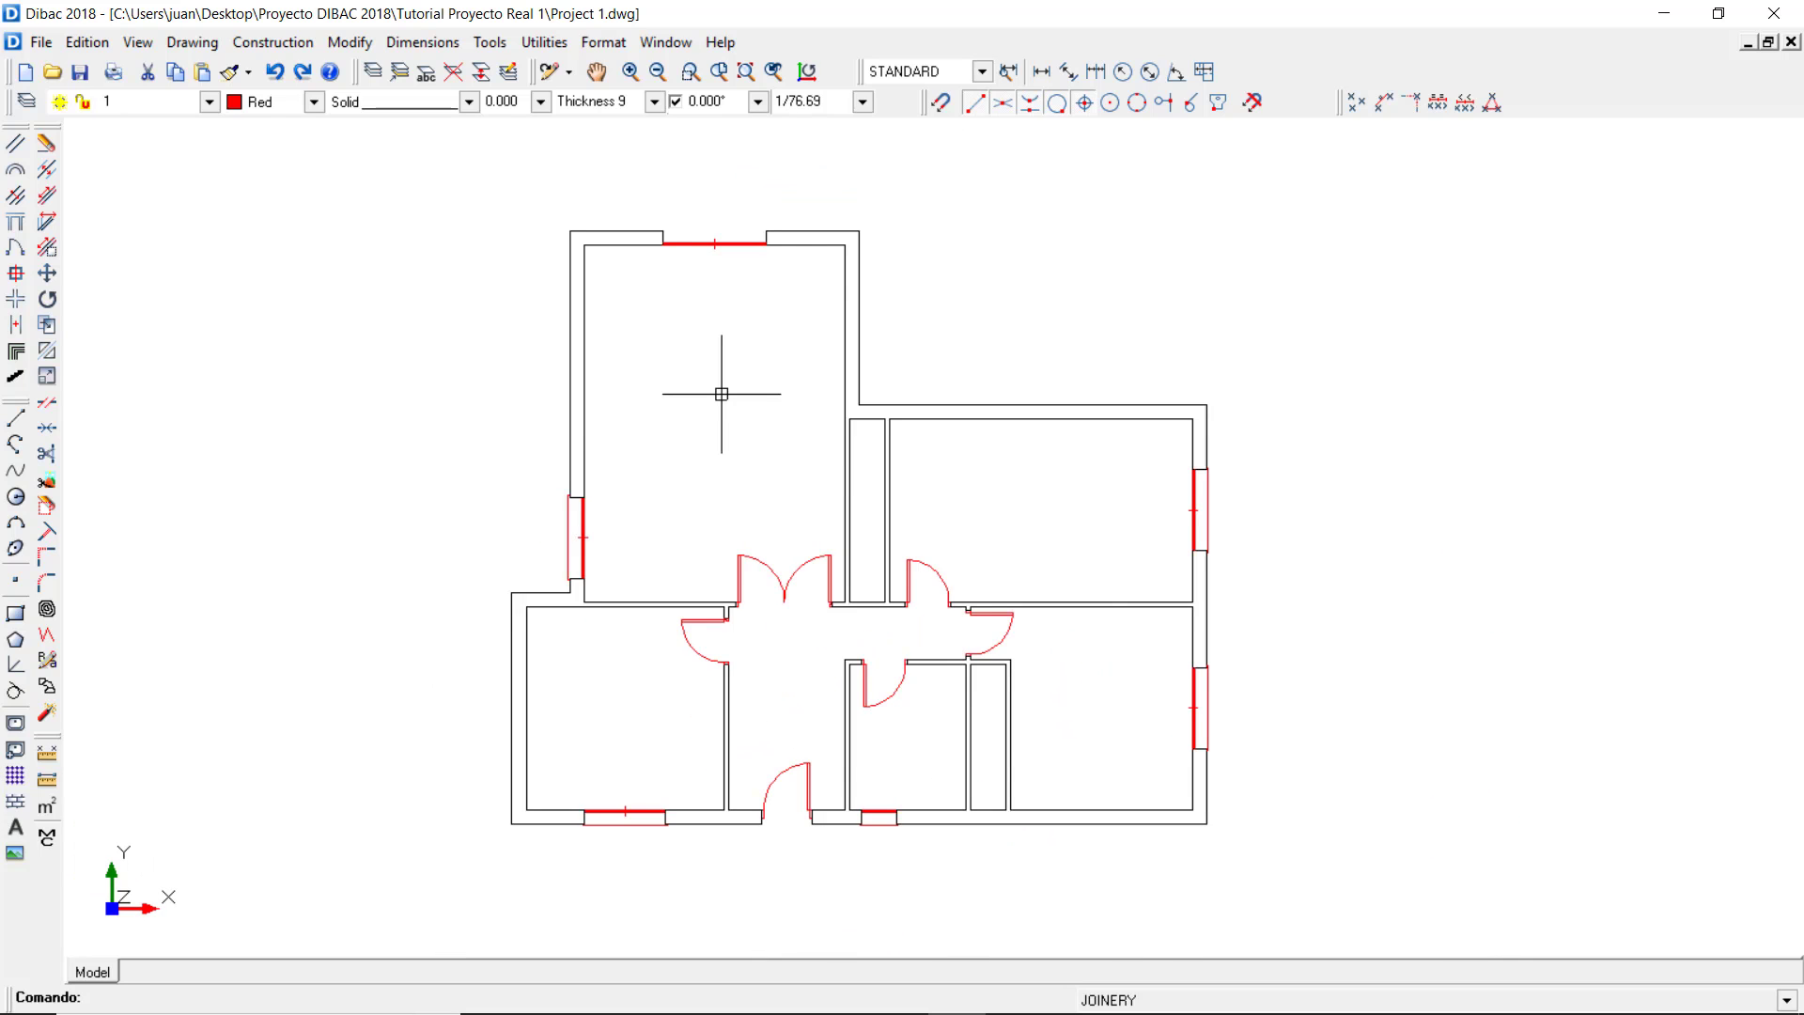
# Set wardrobes to hinged panels with a 0.400 panel size.
pyautogui.rightClick(721, 392)
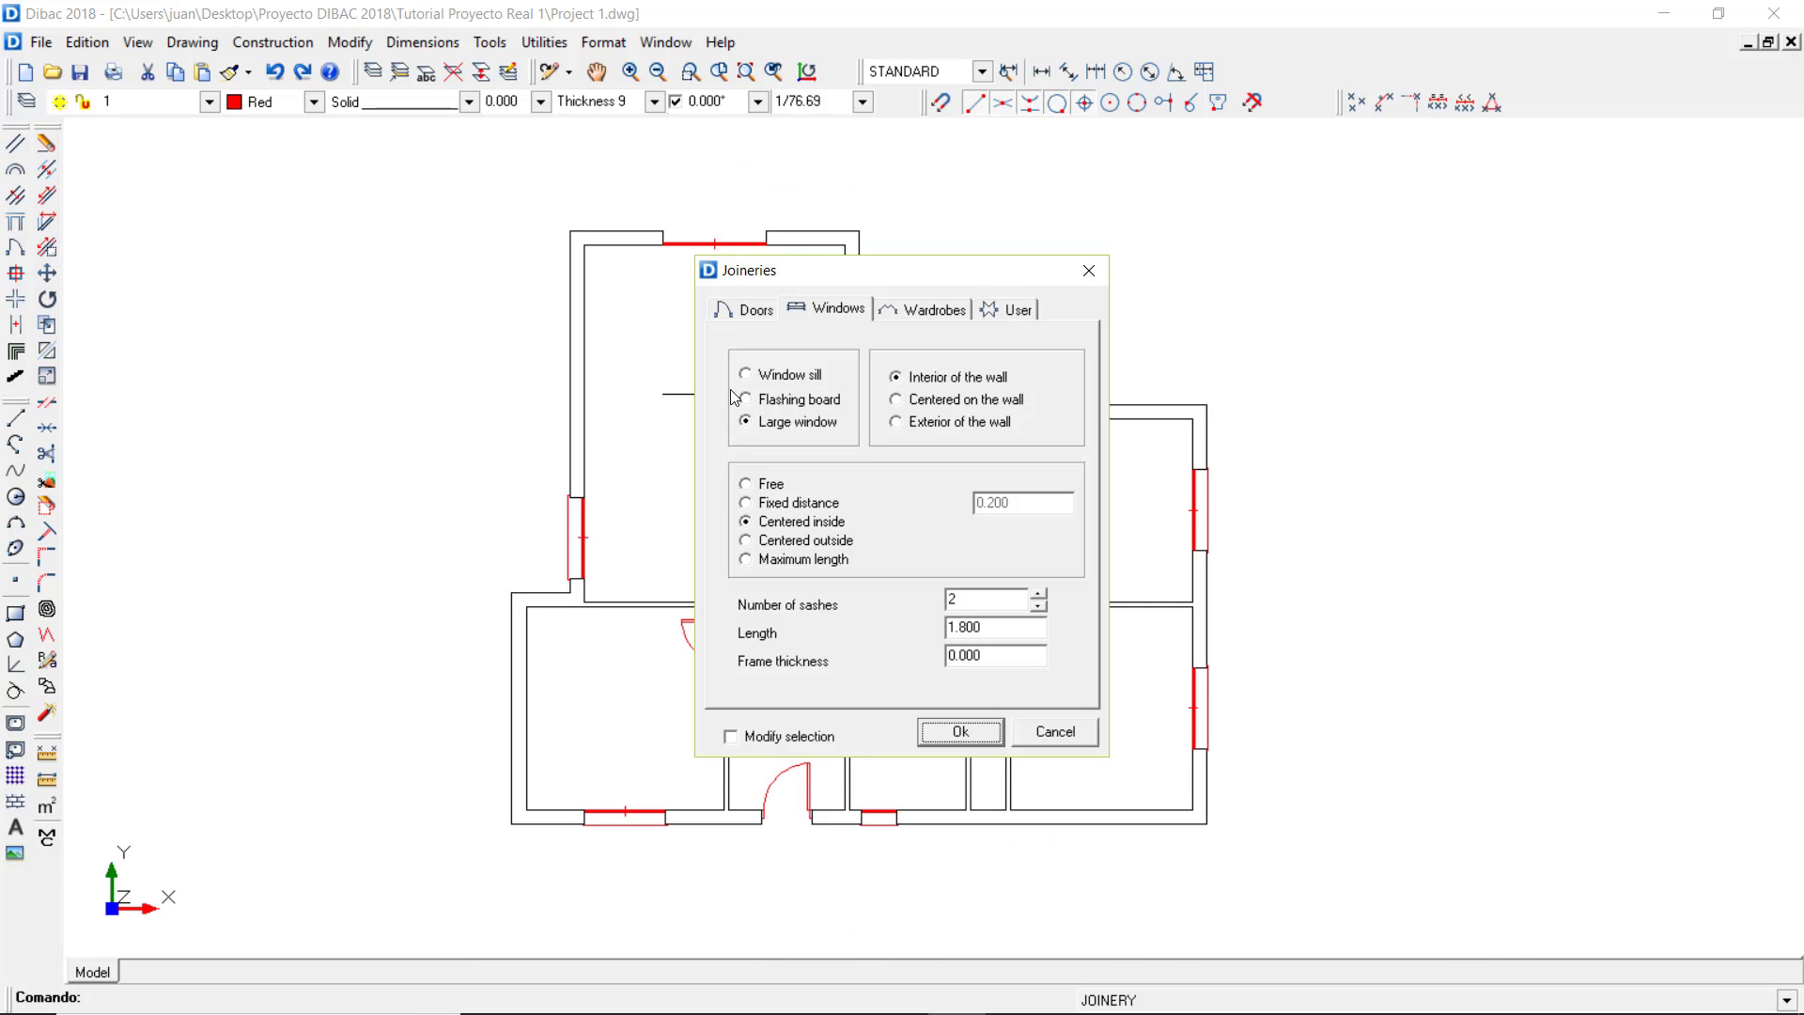
pyautogui.click(916, 310)
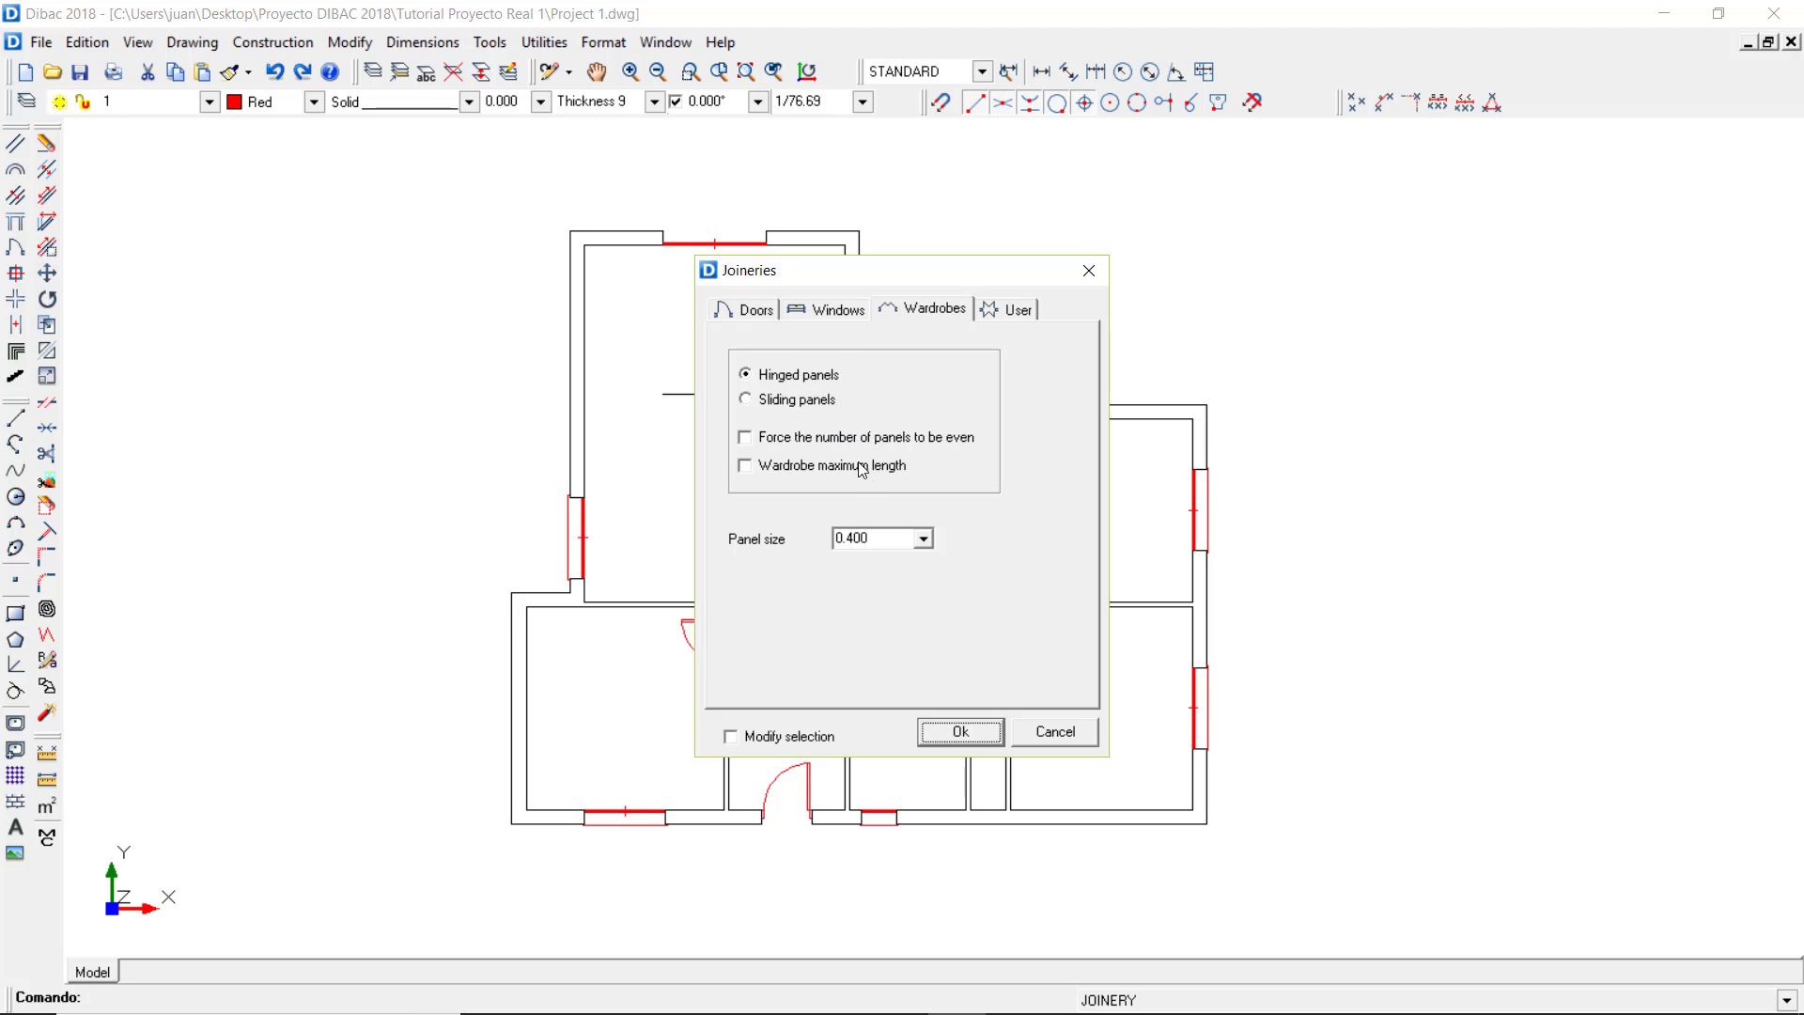
pyautogui.click(923, 539)
pyautogui.click(736, 479)
pyautogui.click(956, 731)
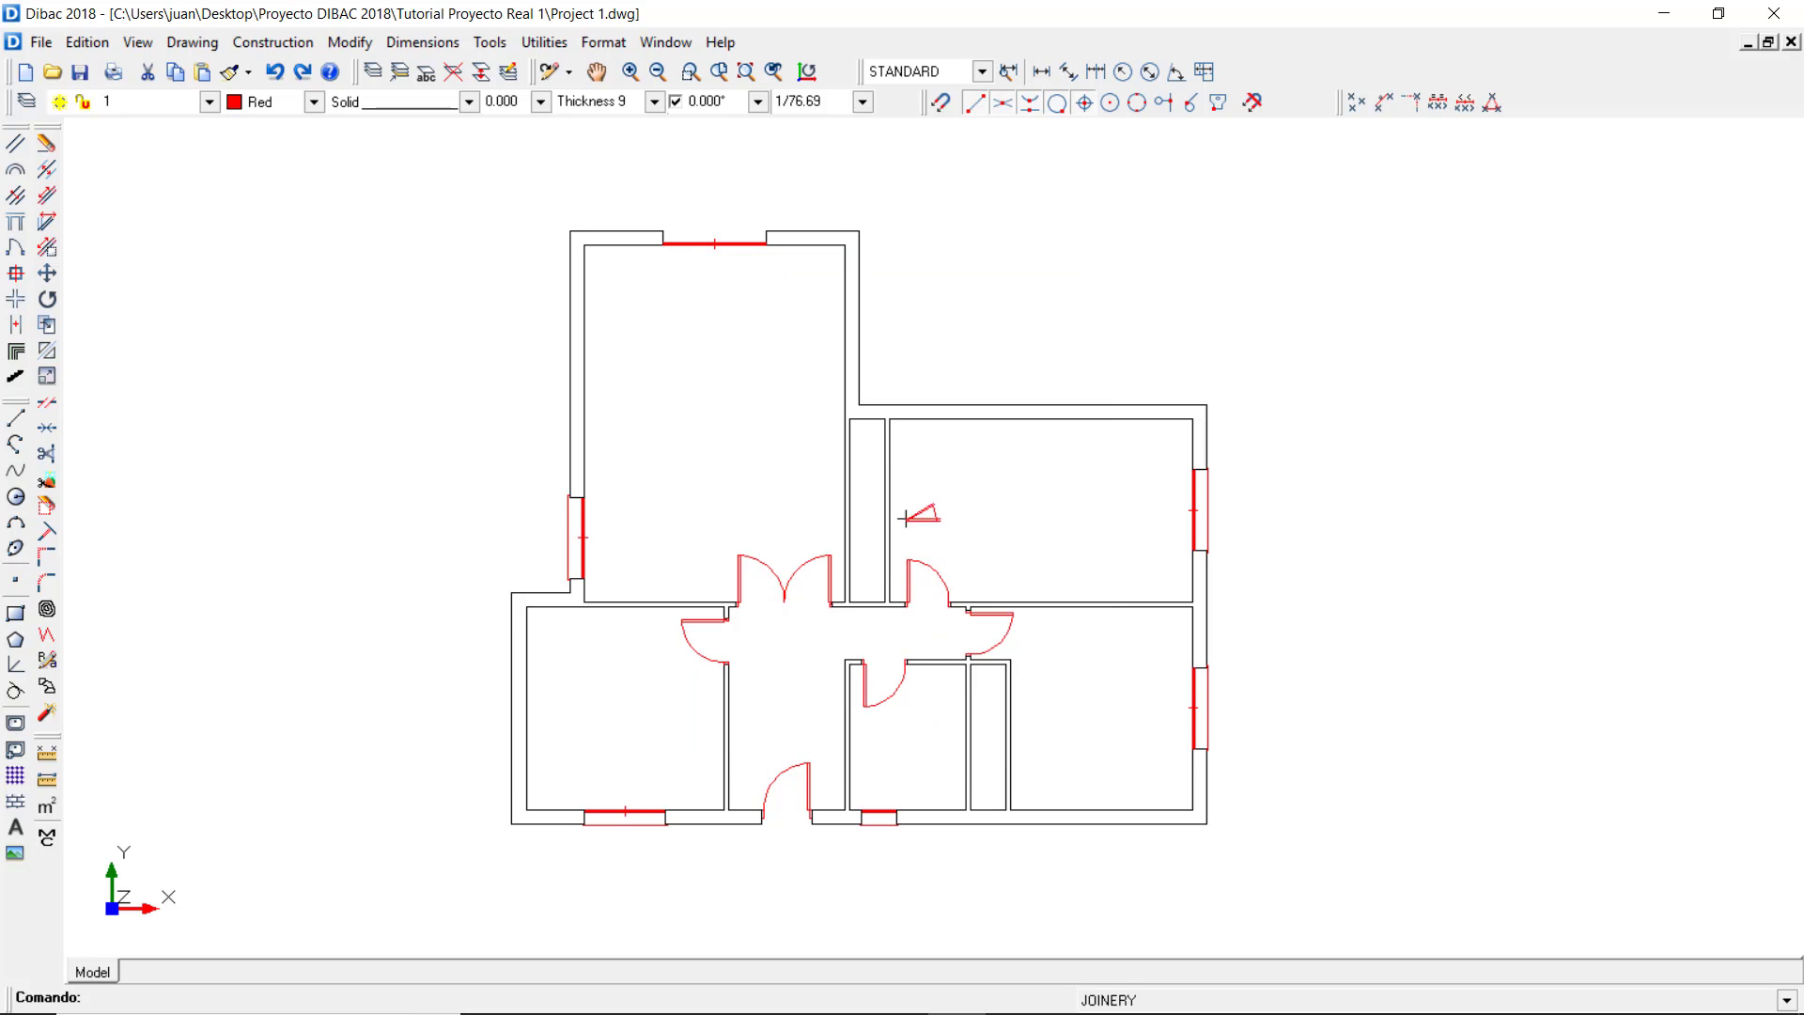
# Place wardrobes on the upper-right and lower-right rooms' closet walls.
pyautogui.click(889, 477)
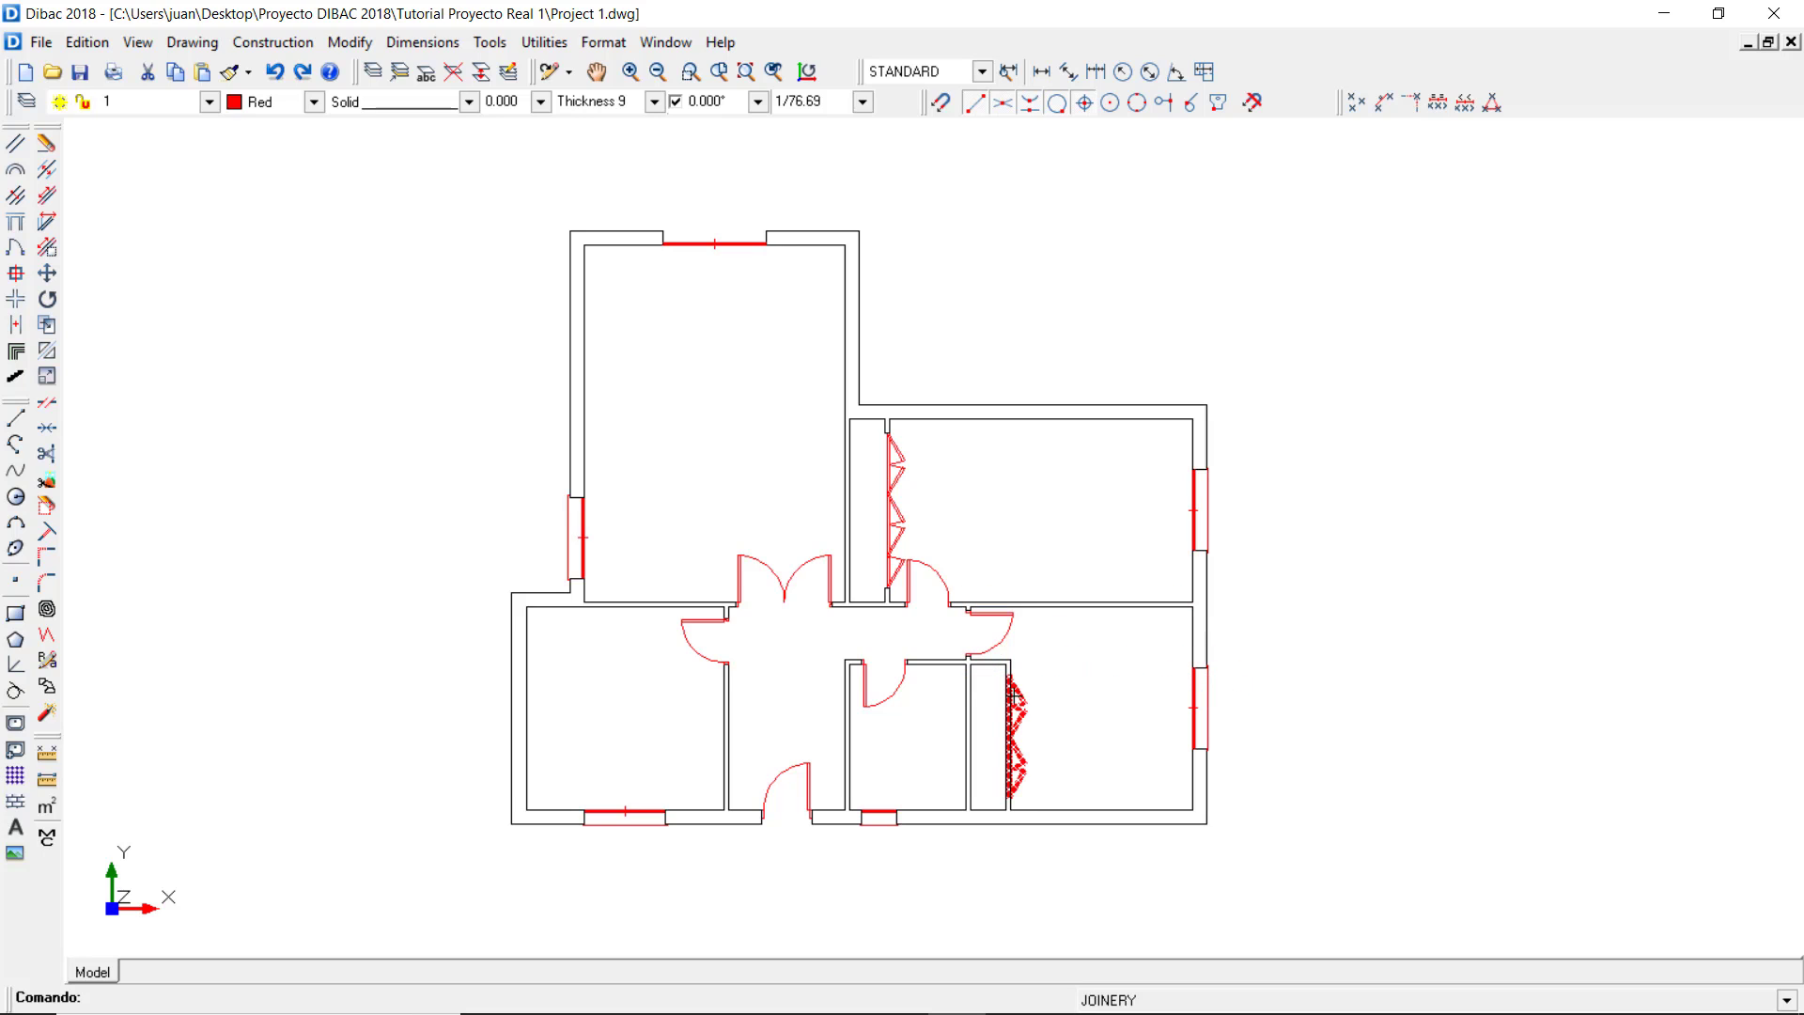
pyautogui.click(1016, 698)
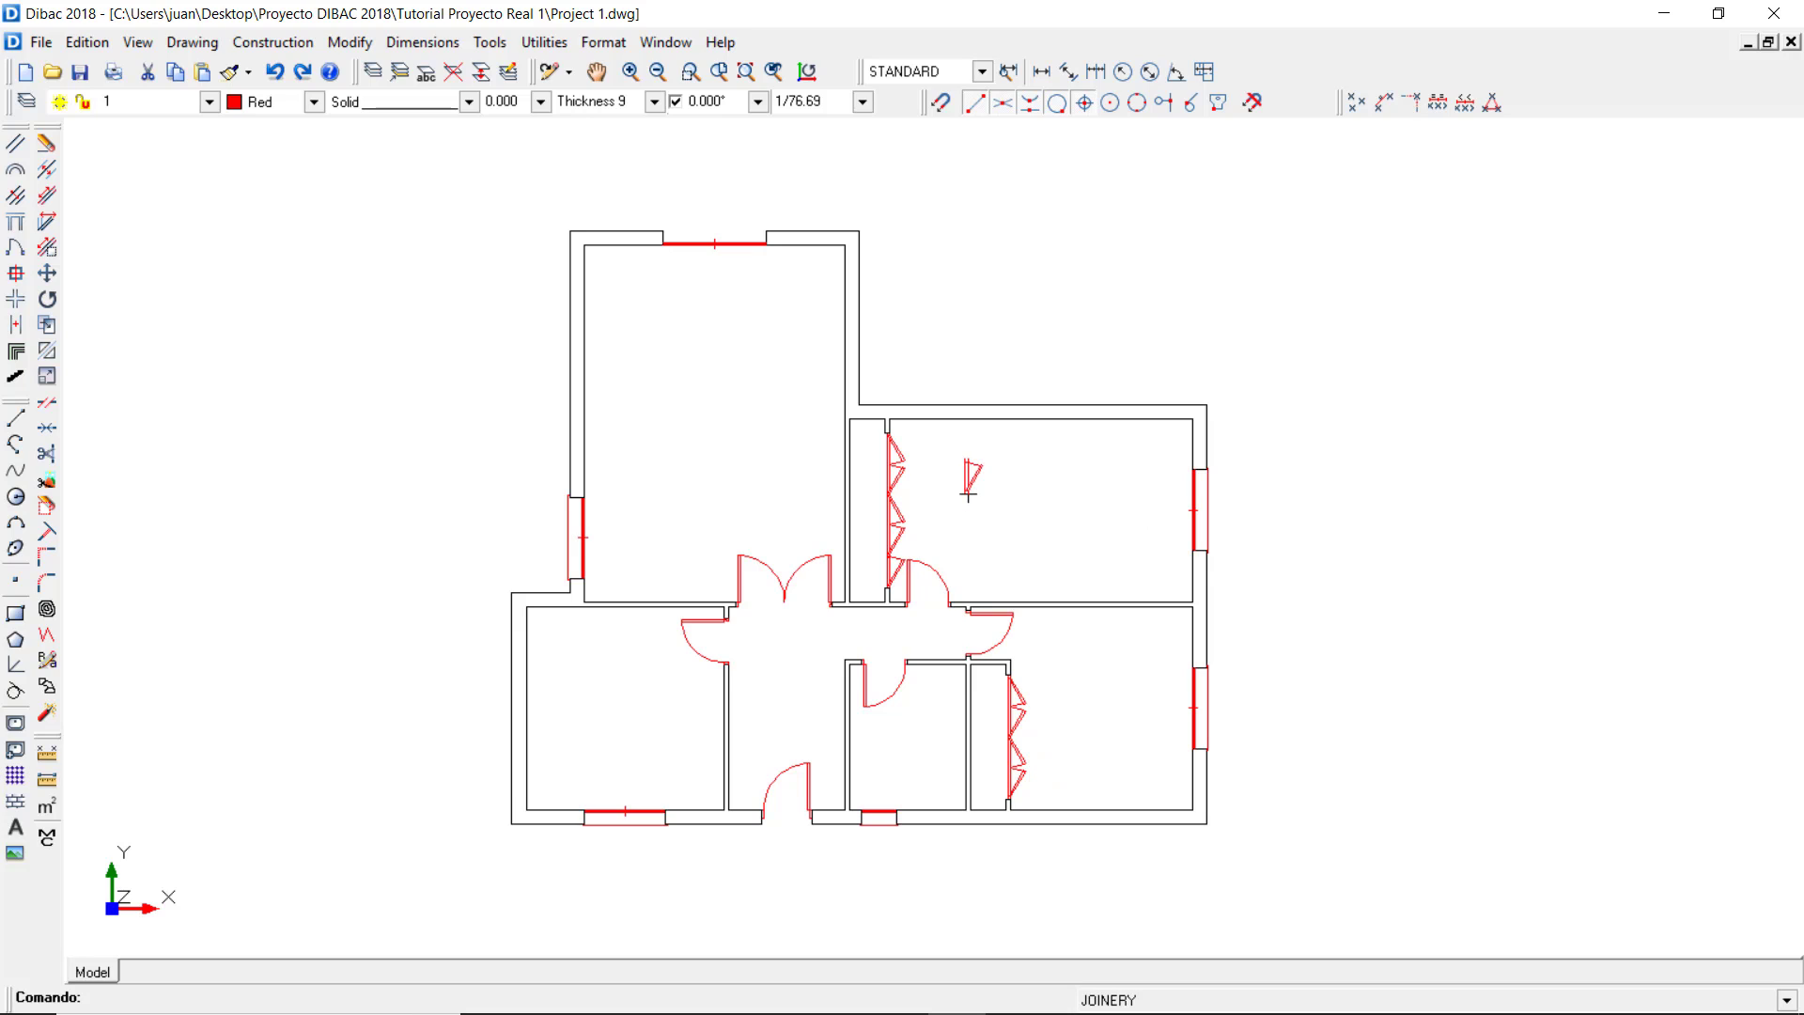
pyautogui.press('Escape')
# Delete the upper-right room's wardrobe.
pyautogui.click(46, 143)
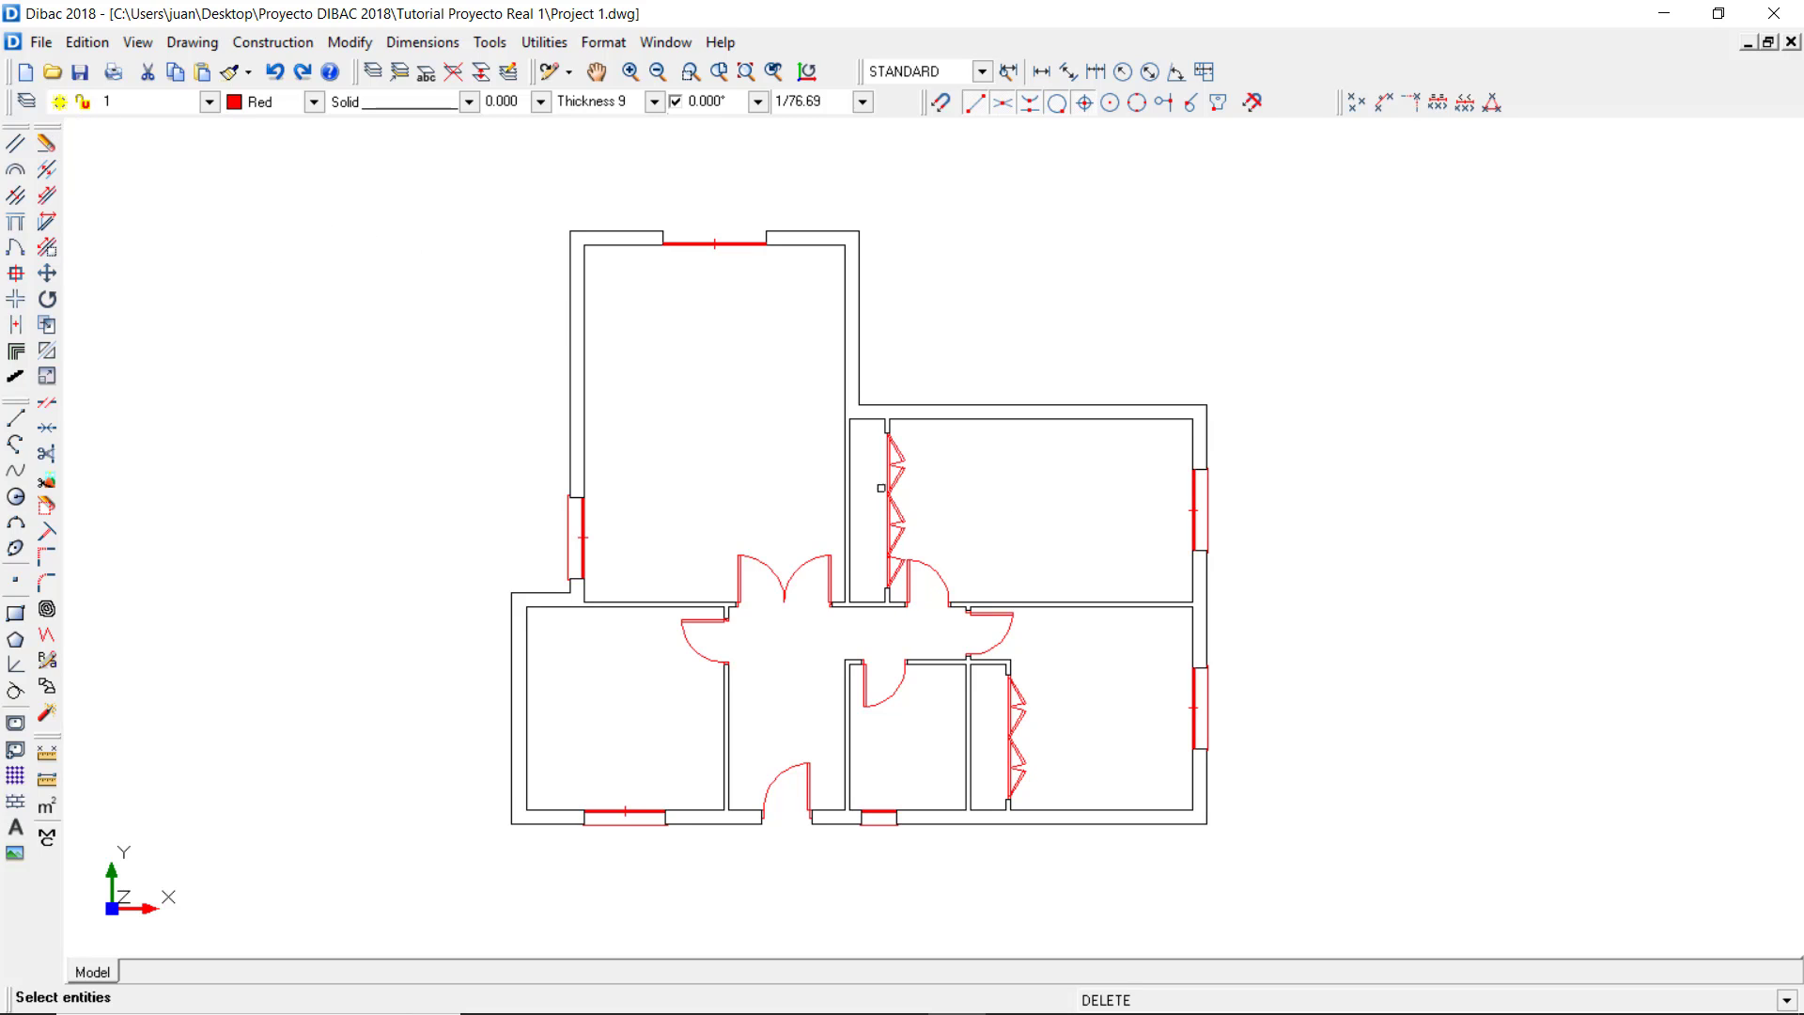
pyautogui.click(885, 488)
pyautogui.press('Return')
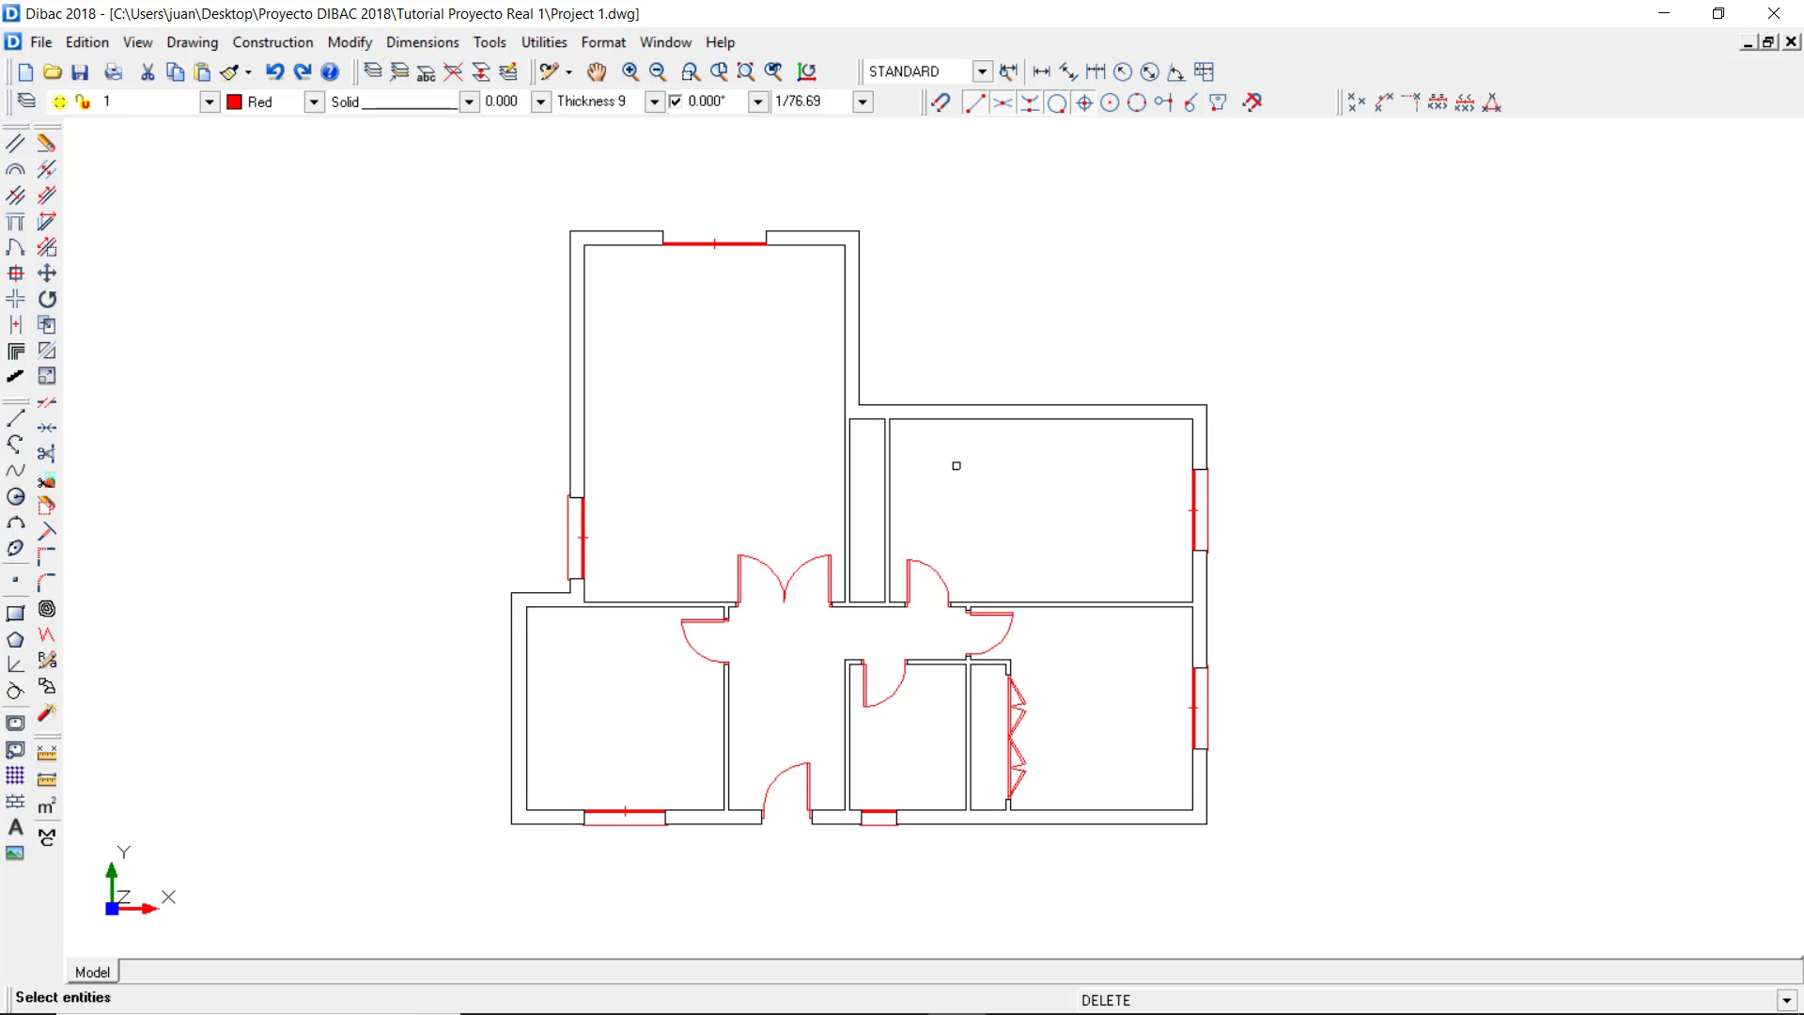
# Set wardrobes to force even panels with a 0.400 panel size.
pyautogui.click(15, 248)
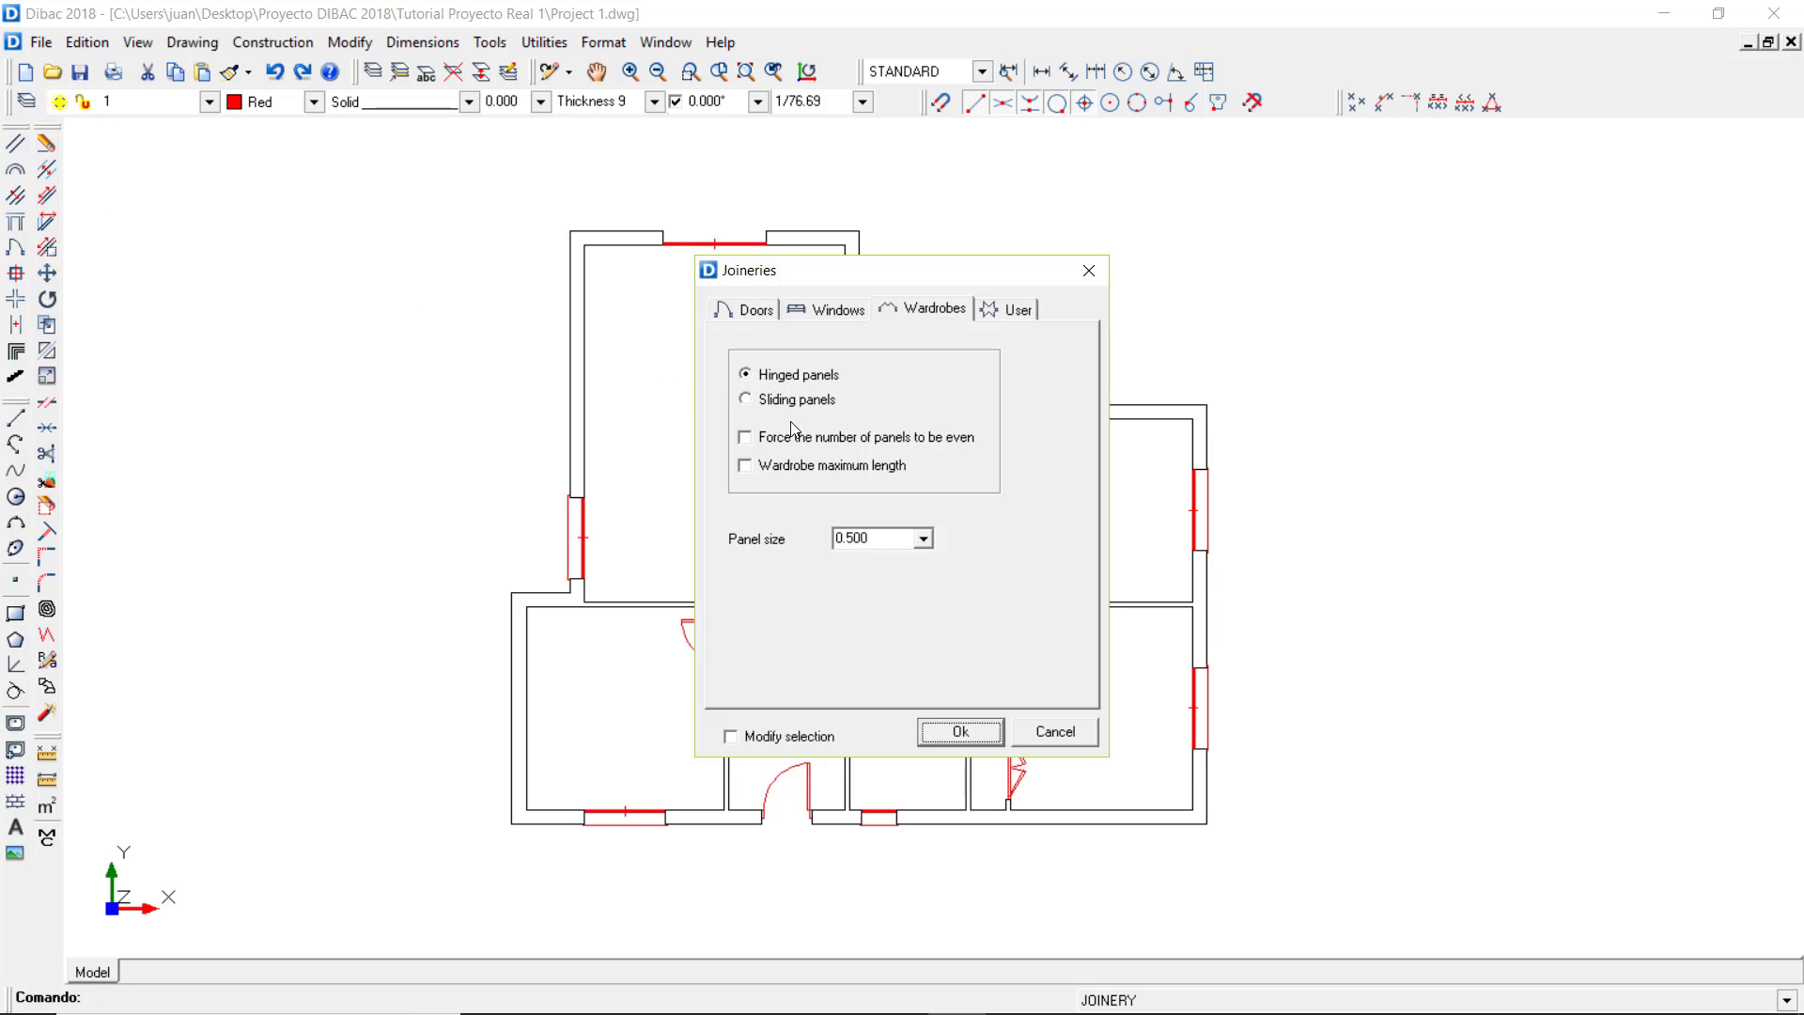
pyautogui.click(755, 439)
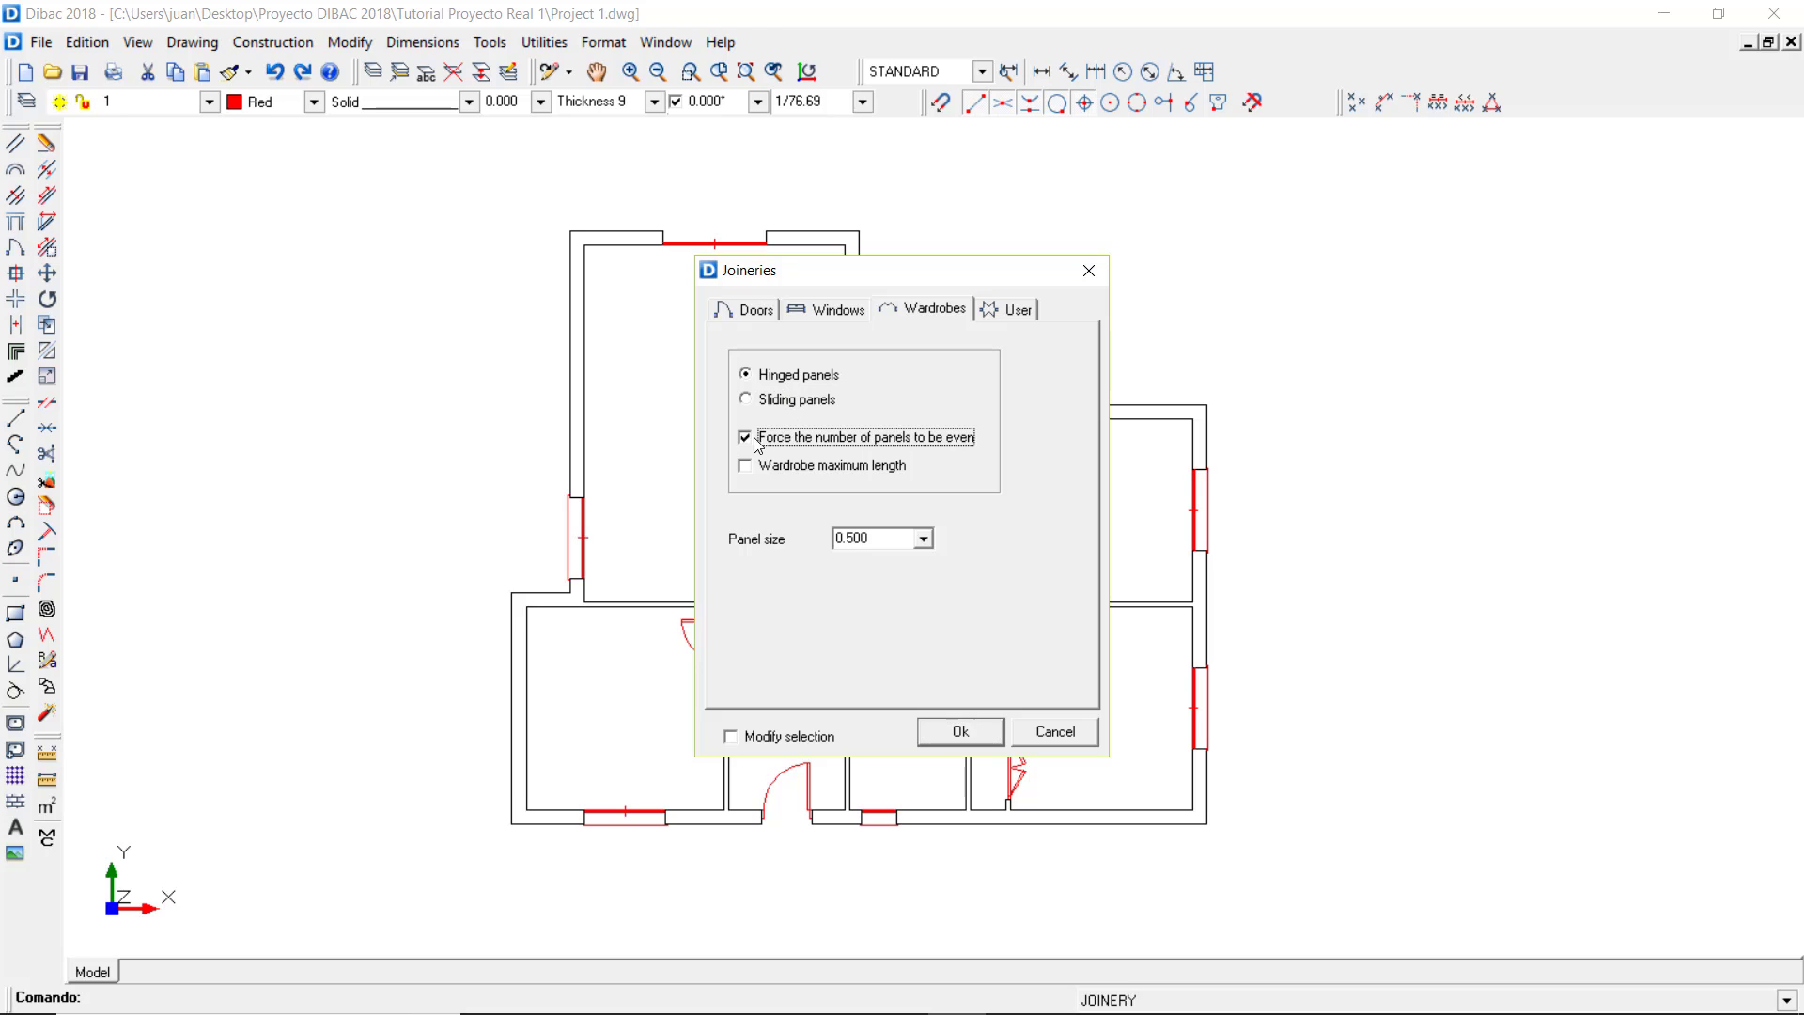
pyautogui.click(923, 539)
pyautogui.click(900, 575)
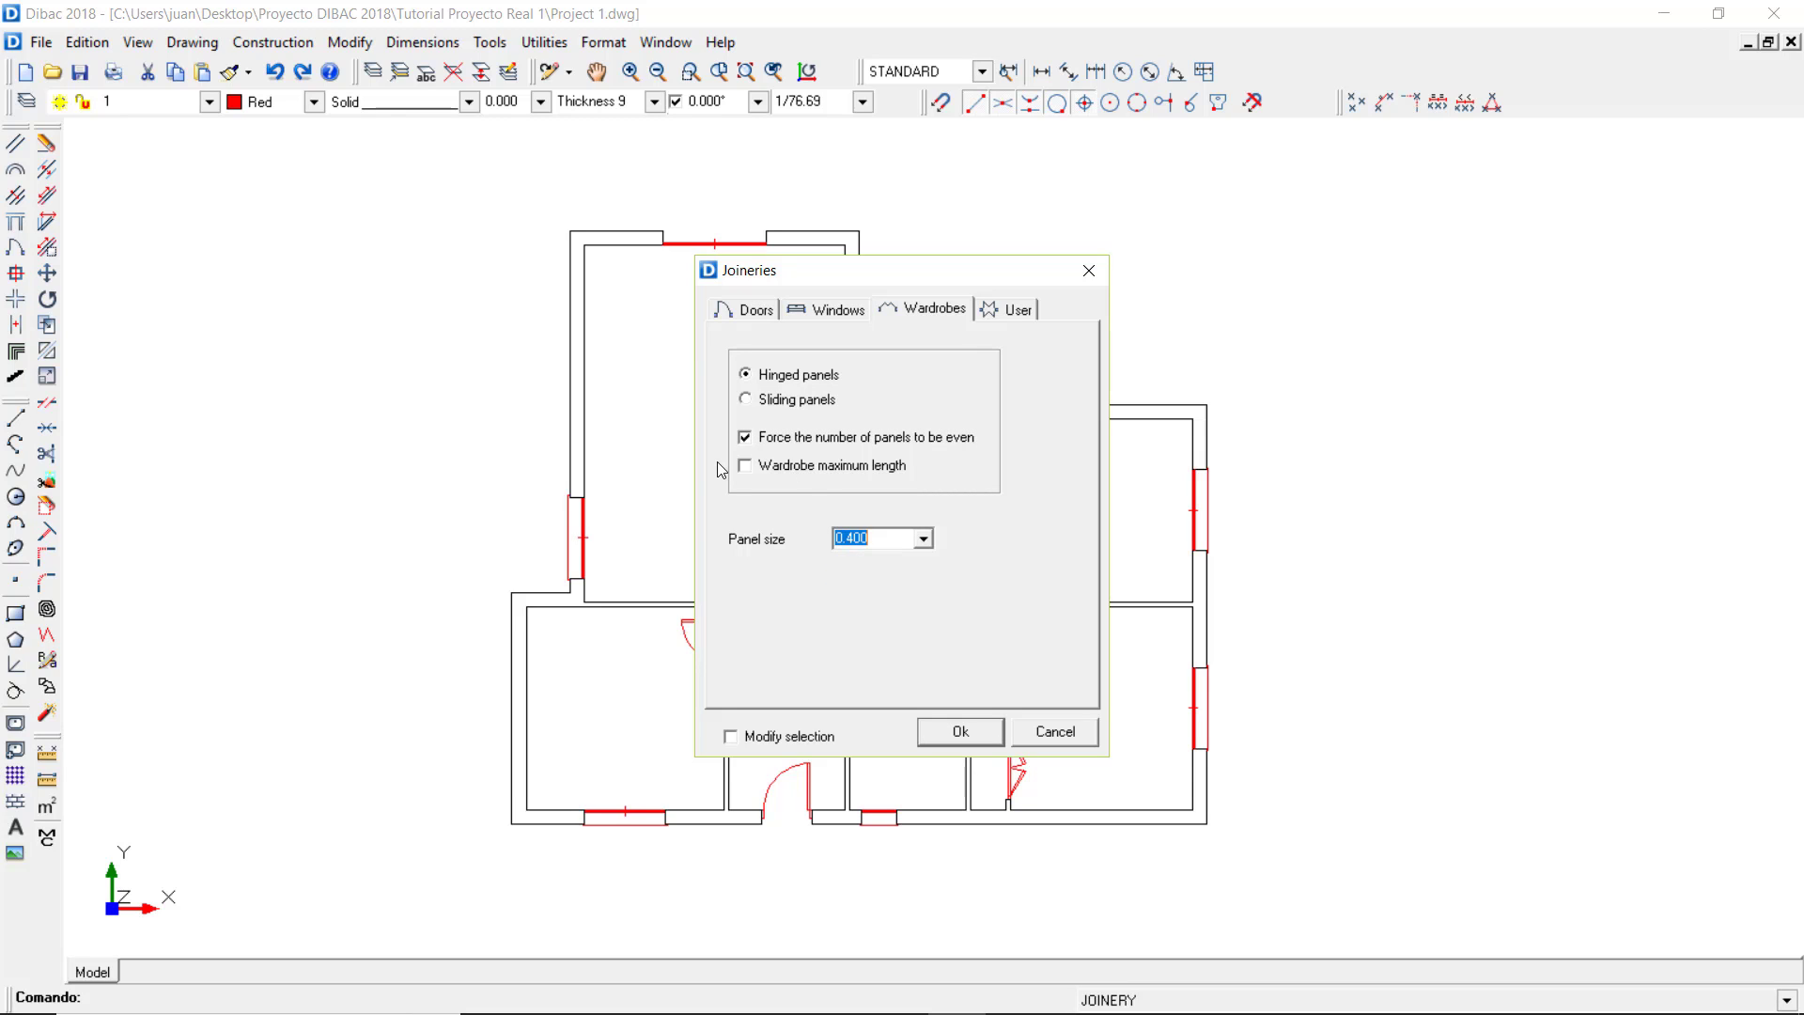
pyautogui.press('Return')
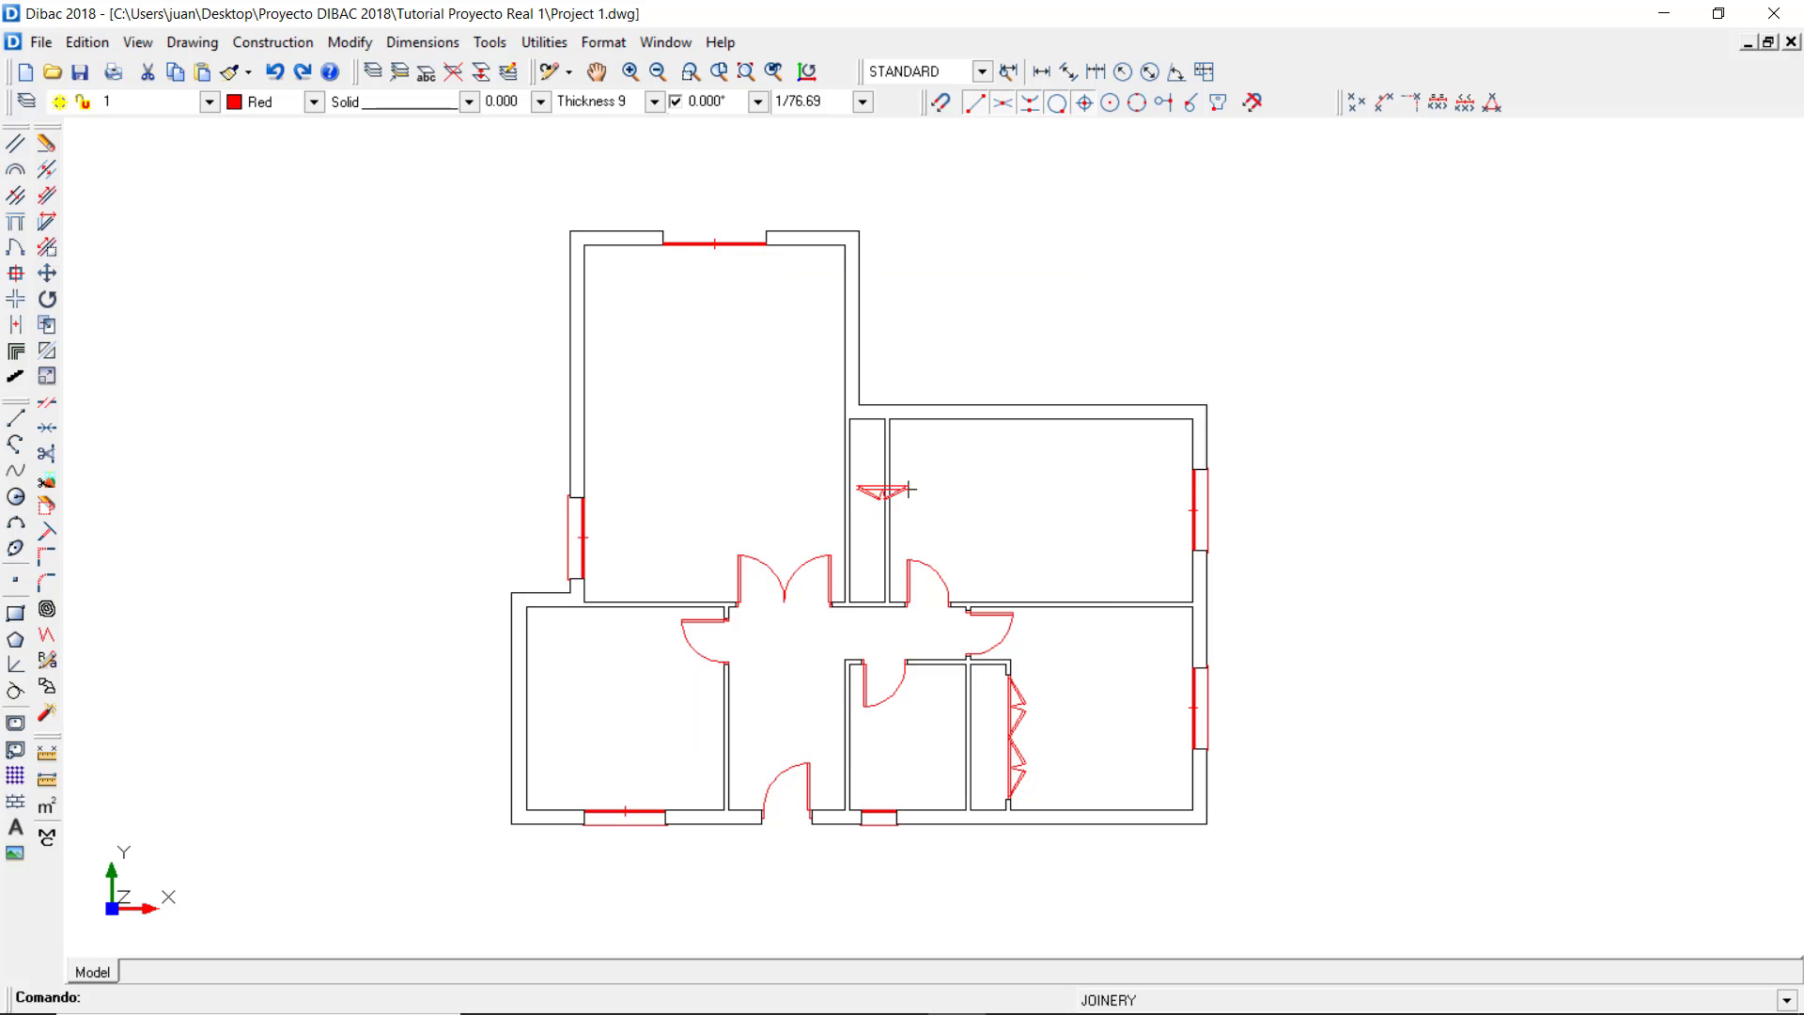